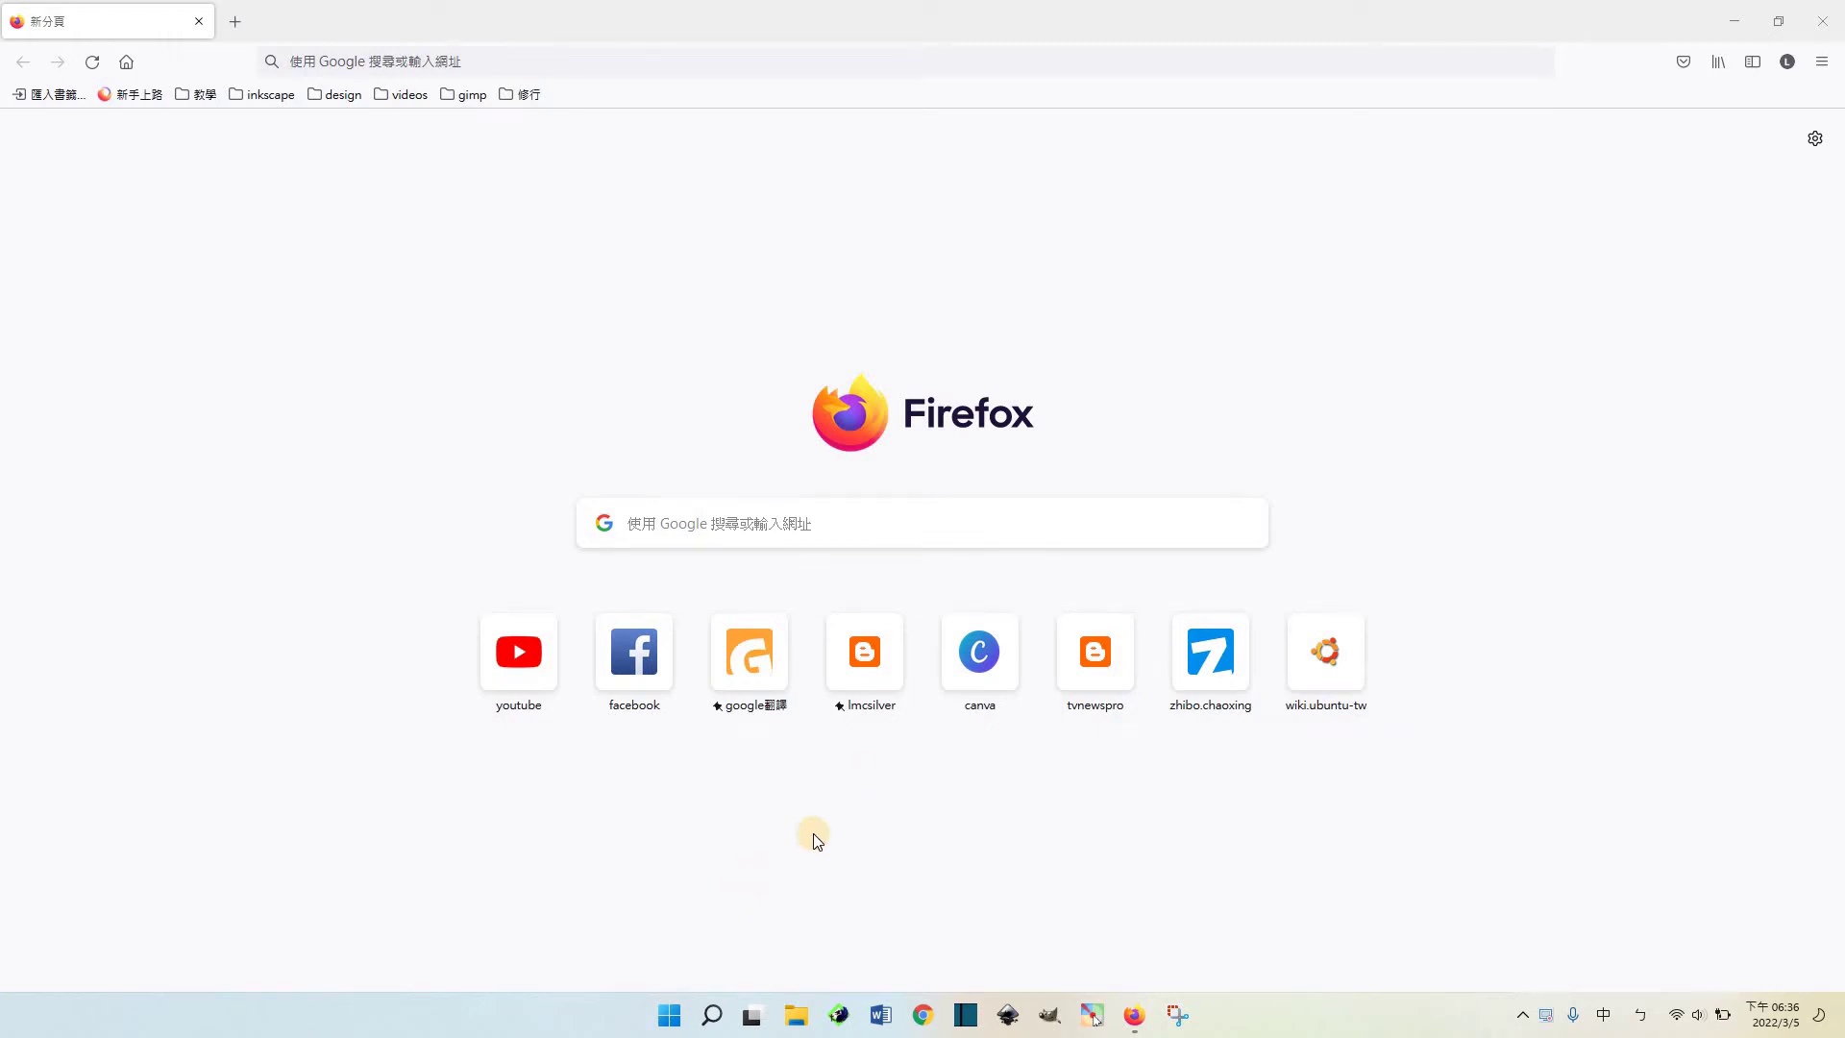
# Step: Switch the keyboard input to English and search Google for 'inkscape download'
pyautogui.click(875, 518)
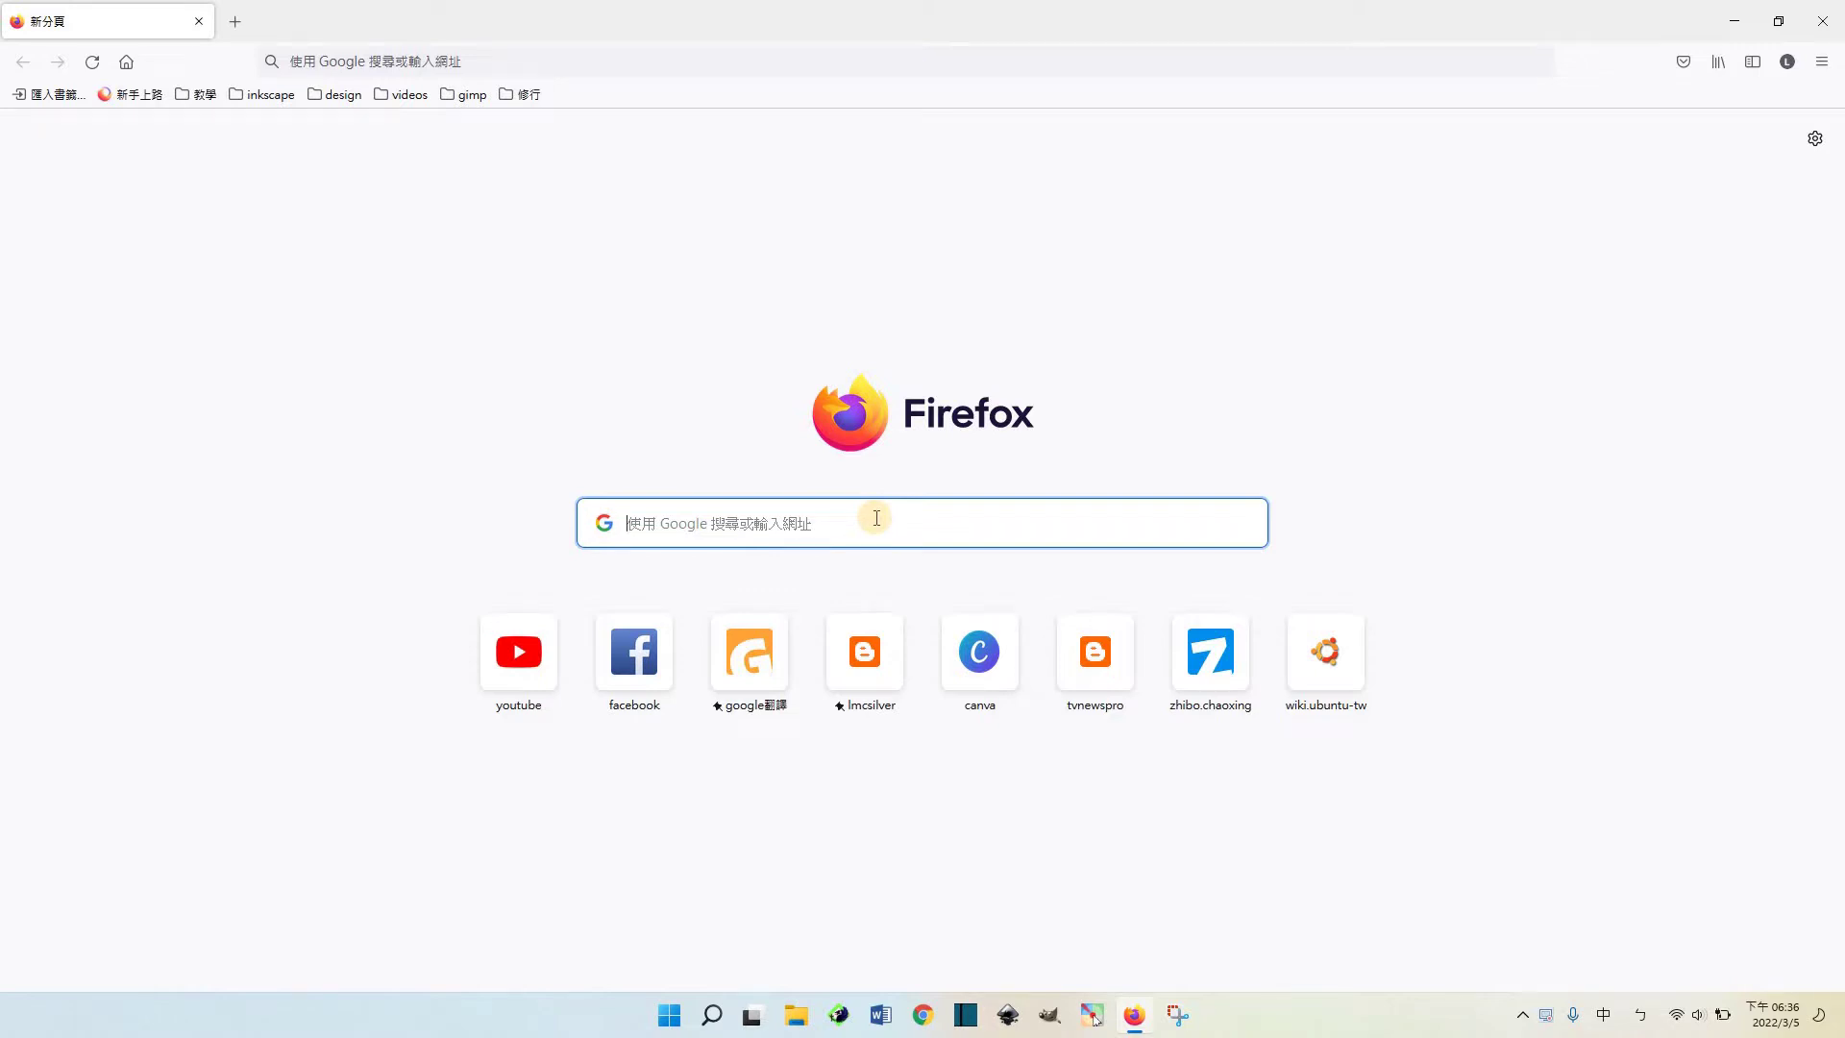
pyautogui.write('ㄜ')
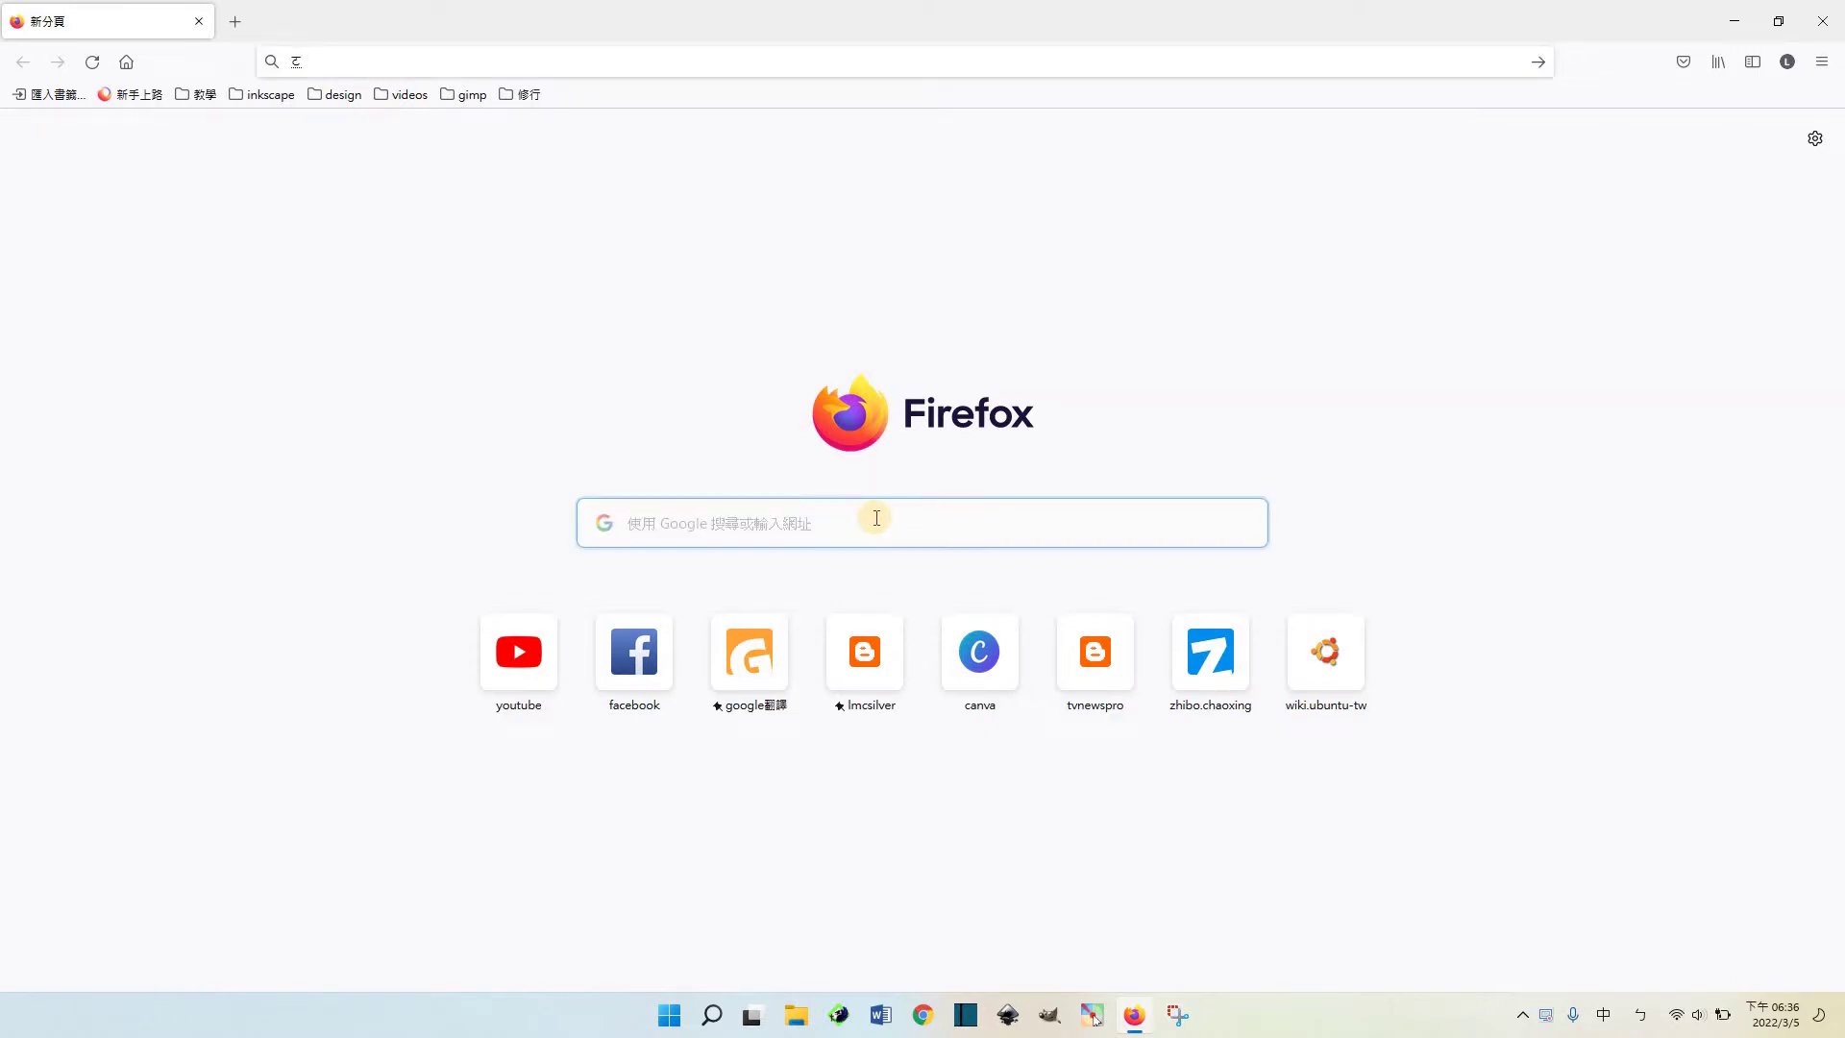
pyautogui.press('BackSpace')
pyautogui.press('shift')
pyautogui.write('i')
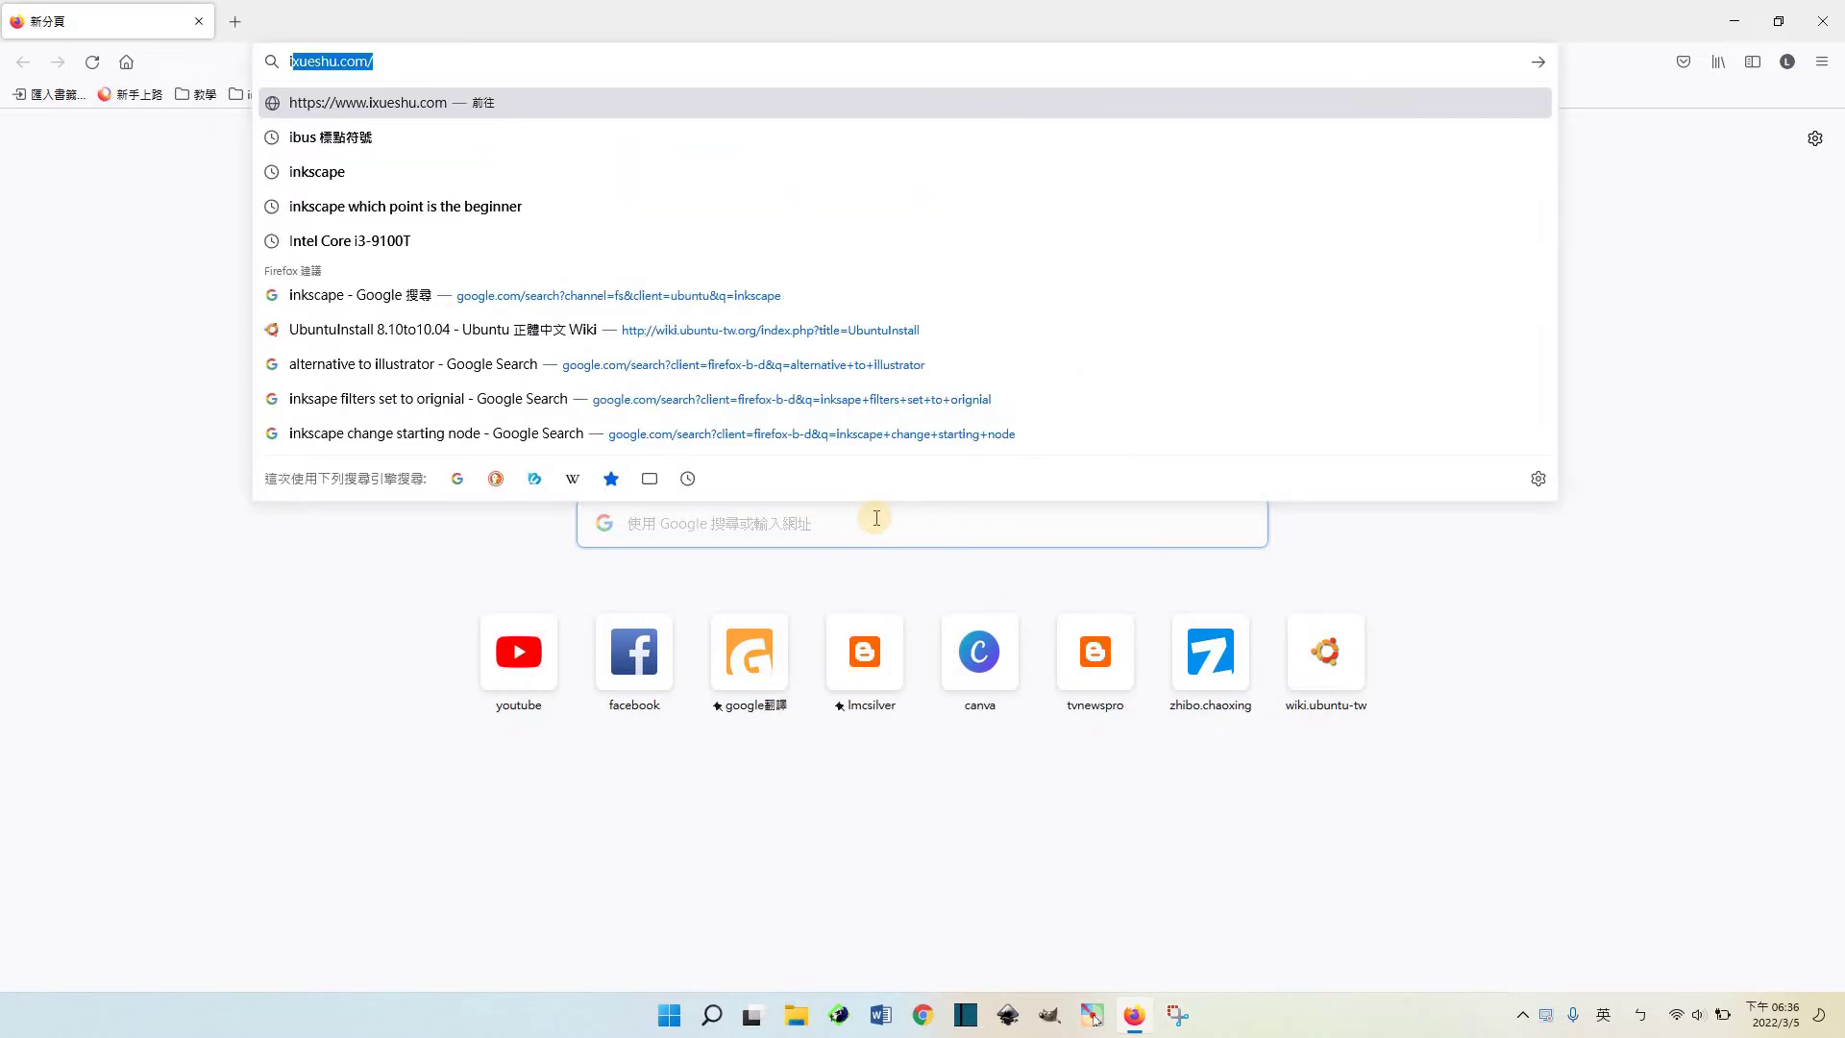
pyautogui.write('nkscape ')
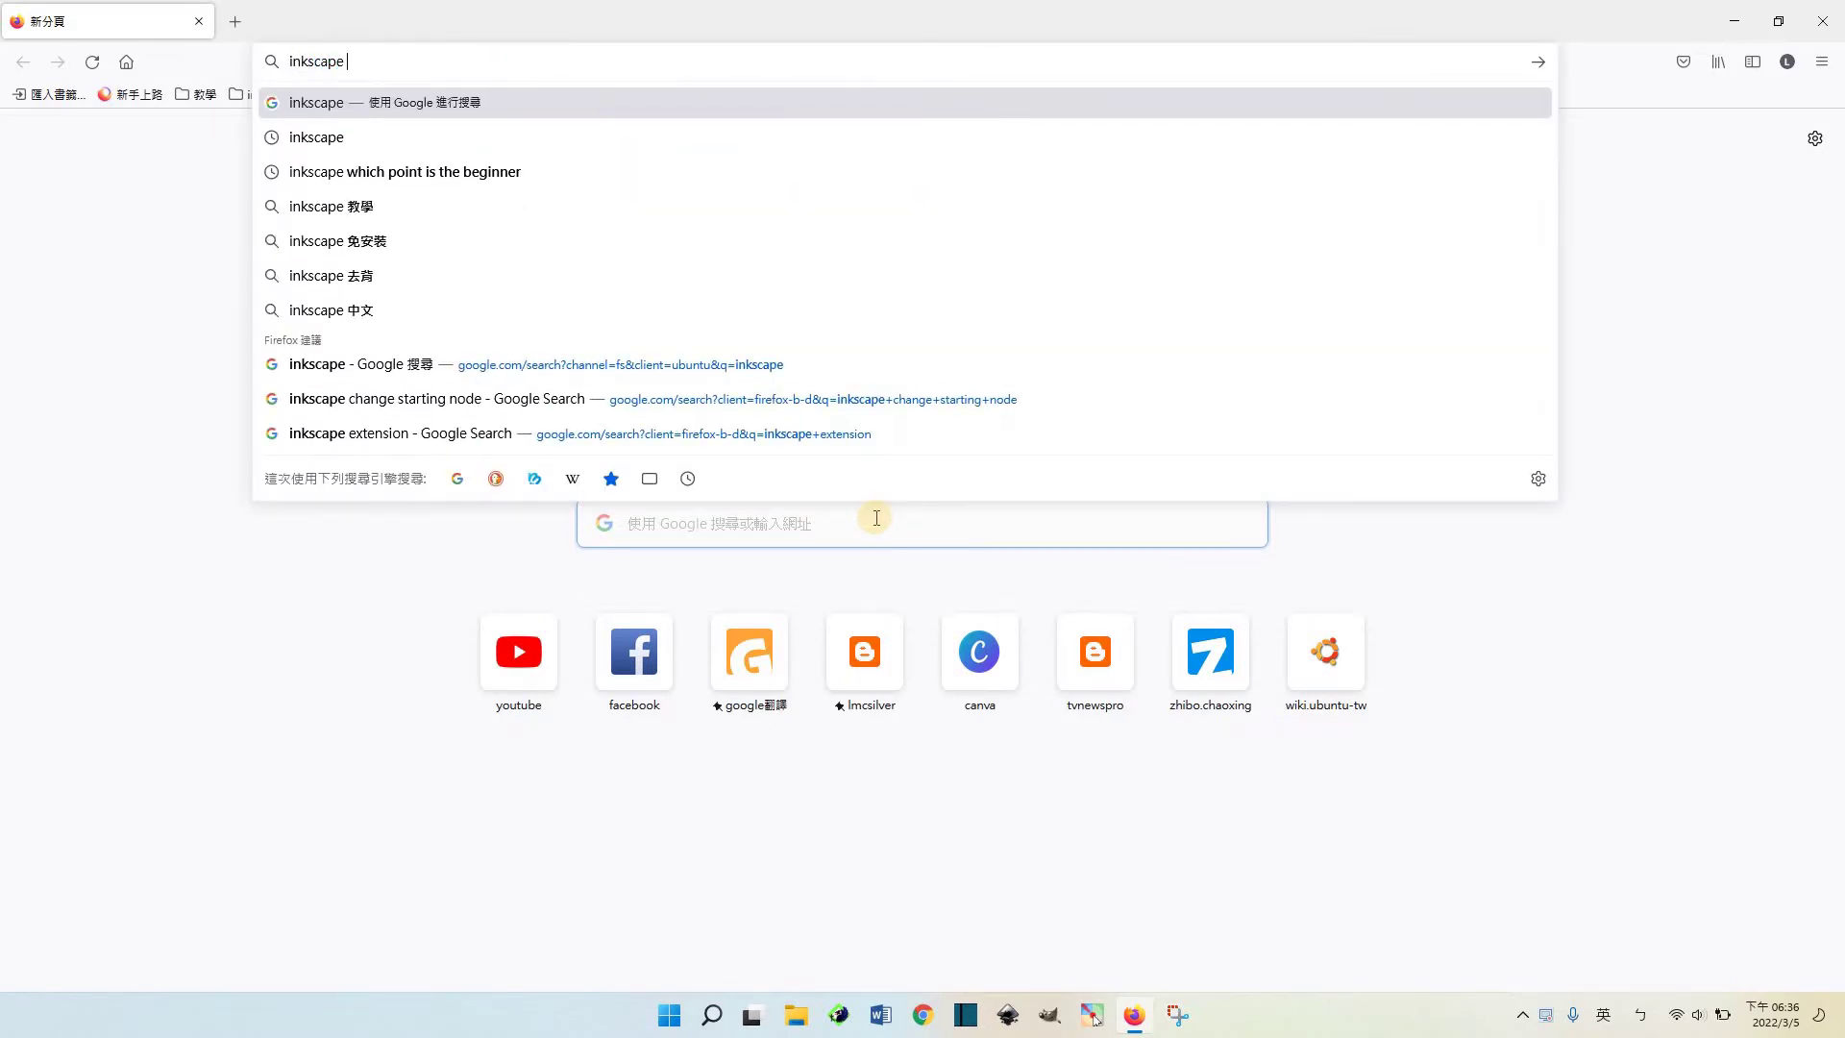
pyautogui.write('down')
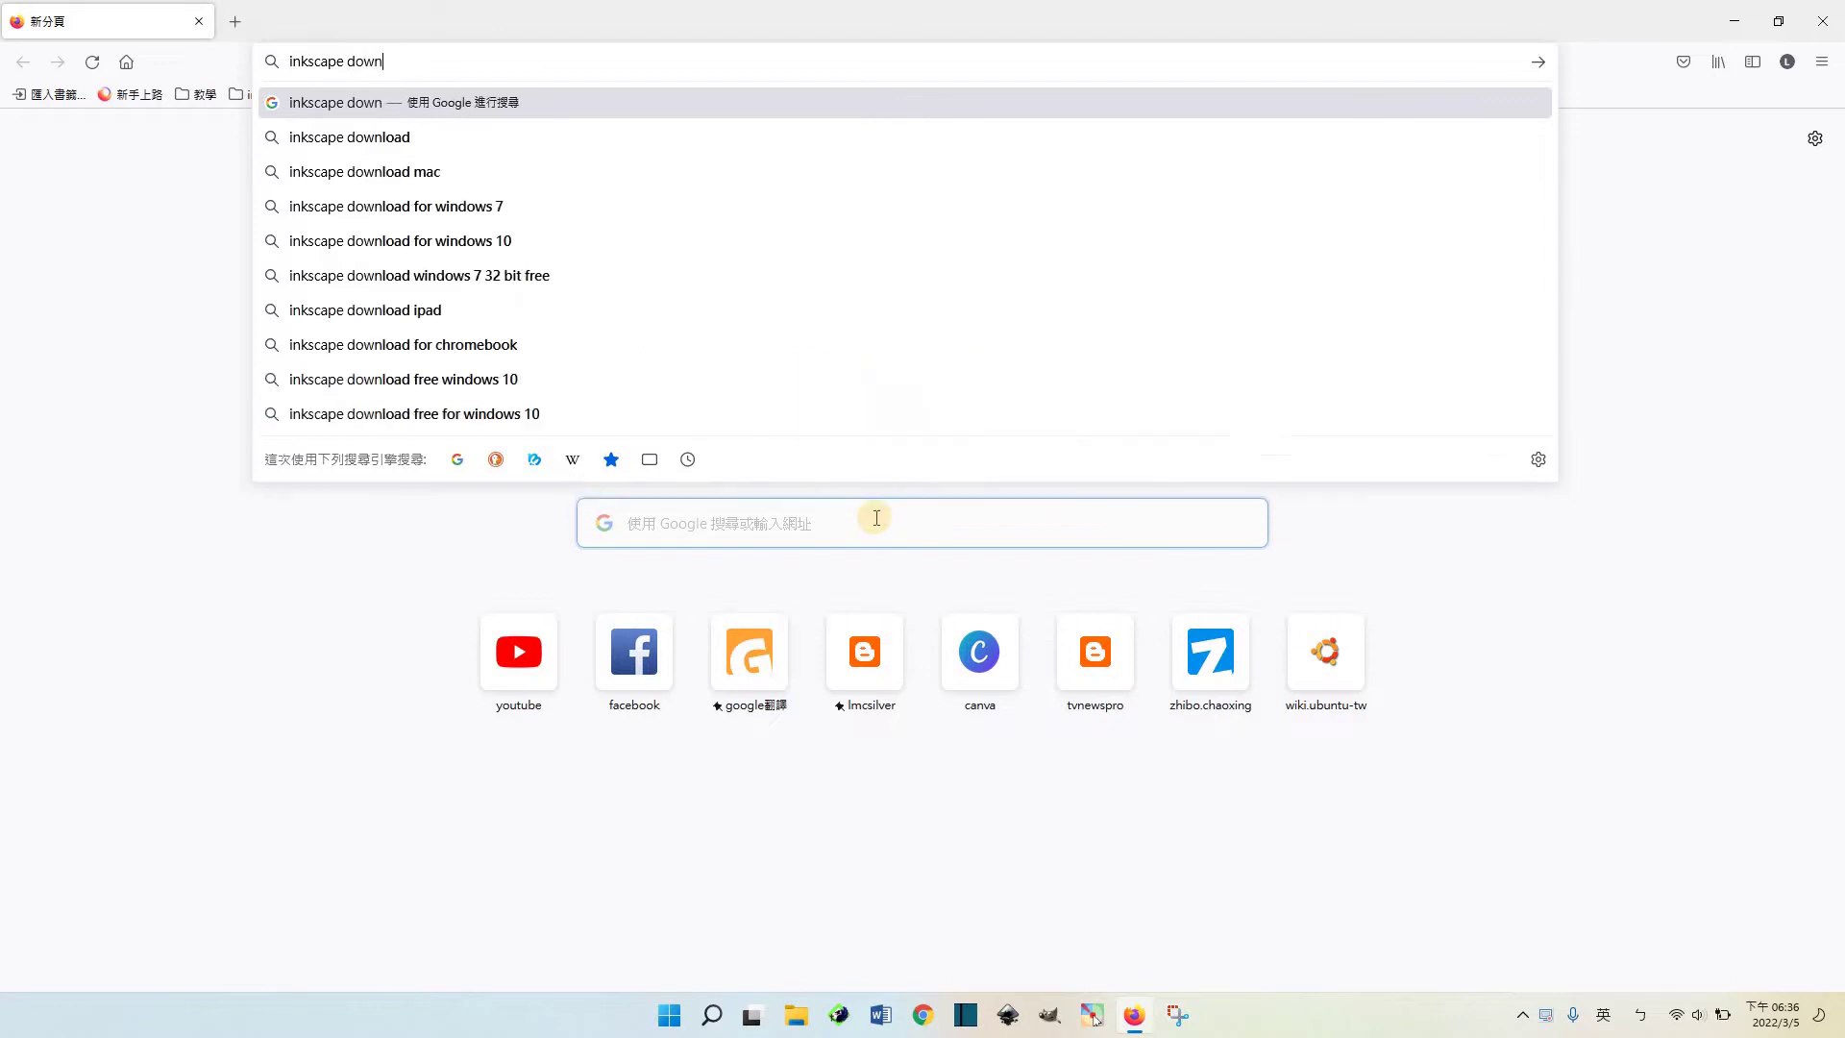
pyautogui.write('load')
pyautogui.press('Return')
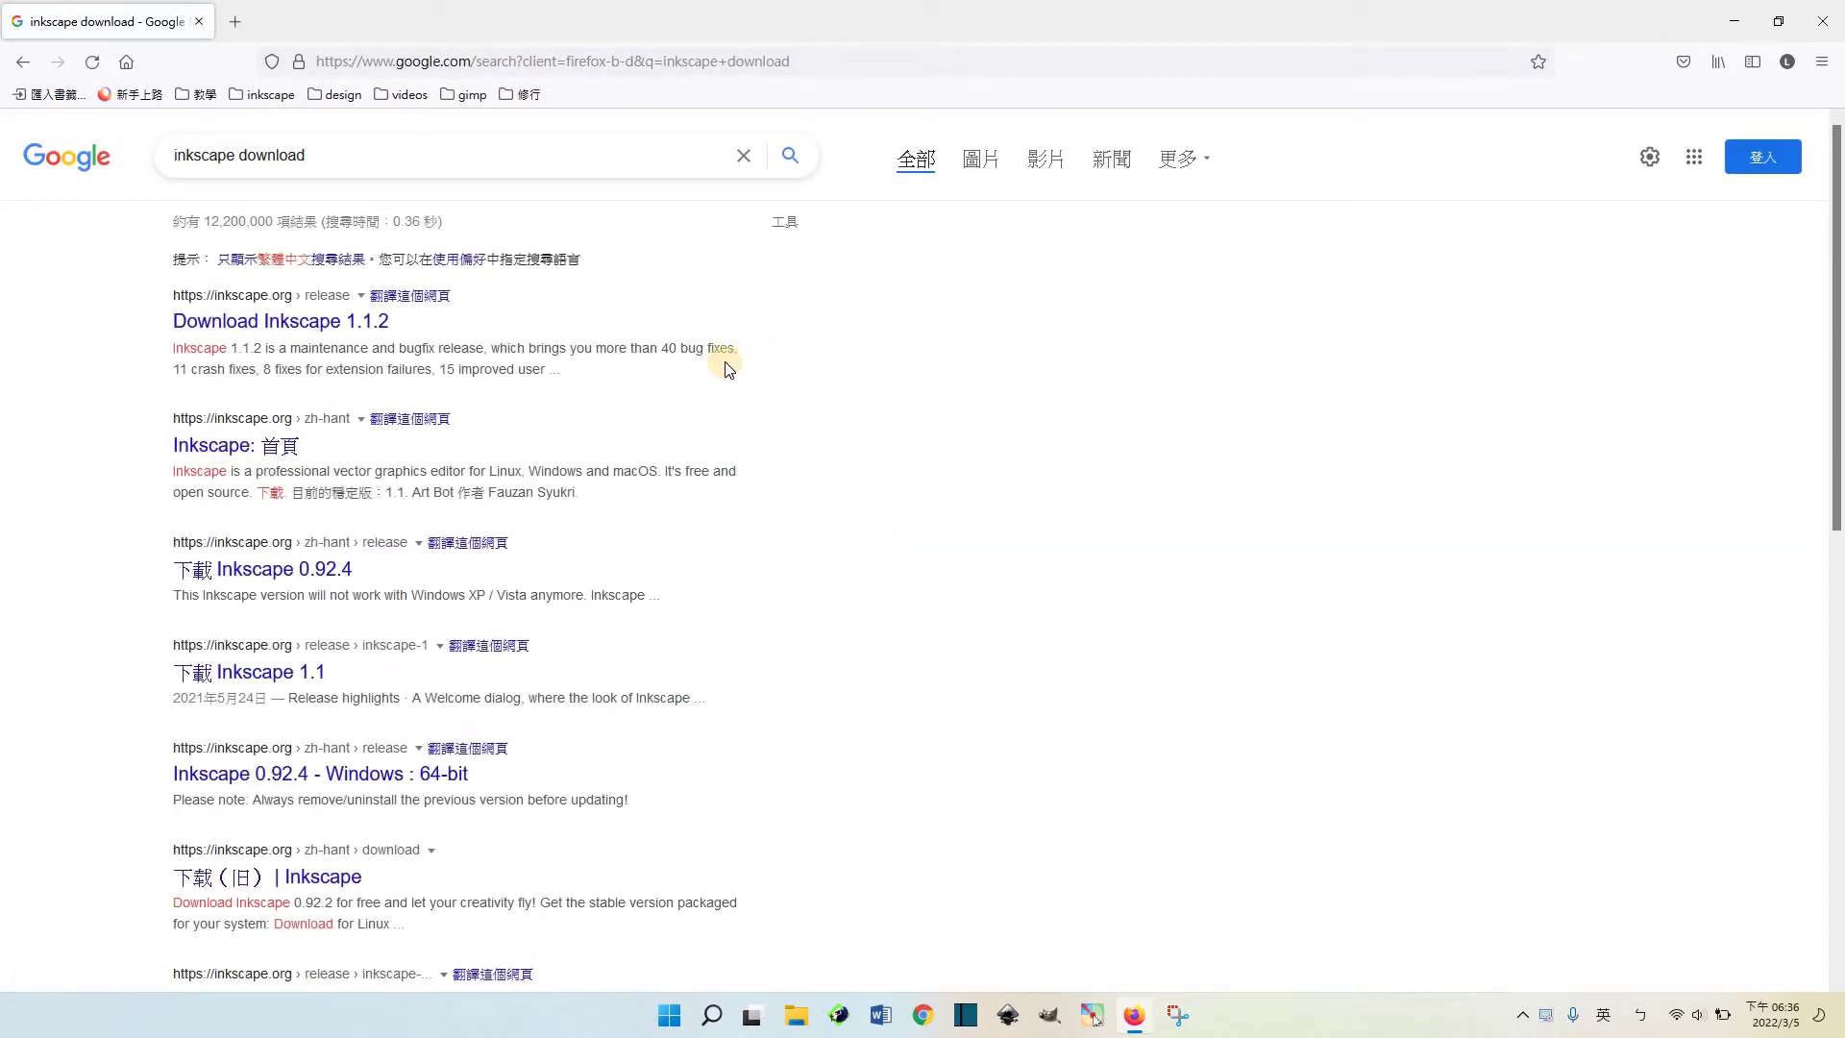
# Step: Go from the Inkscape home page via DOWNLOAD > Current Version to the Windows 1.1.2 page
pyautogui.click(250, 446)
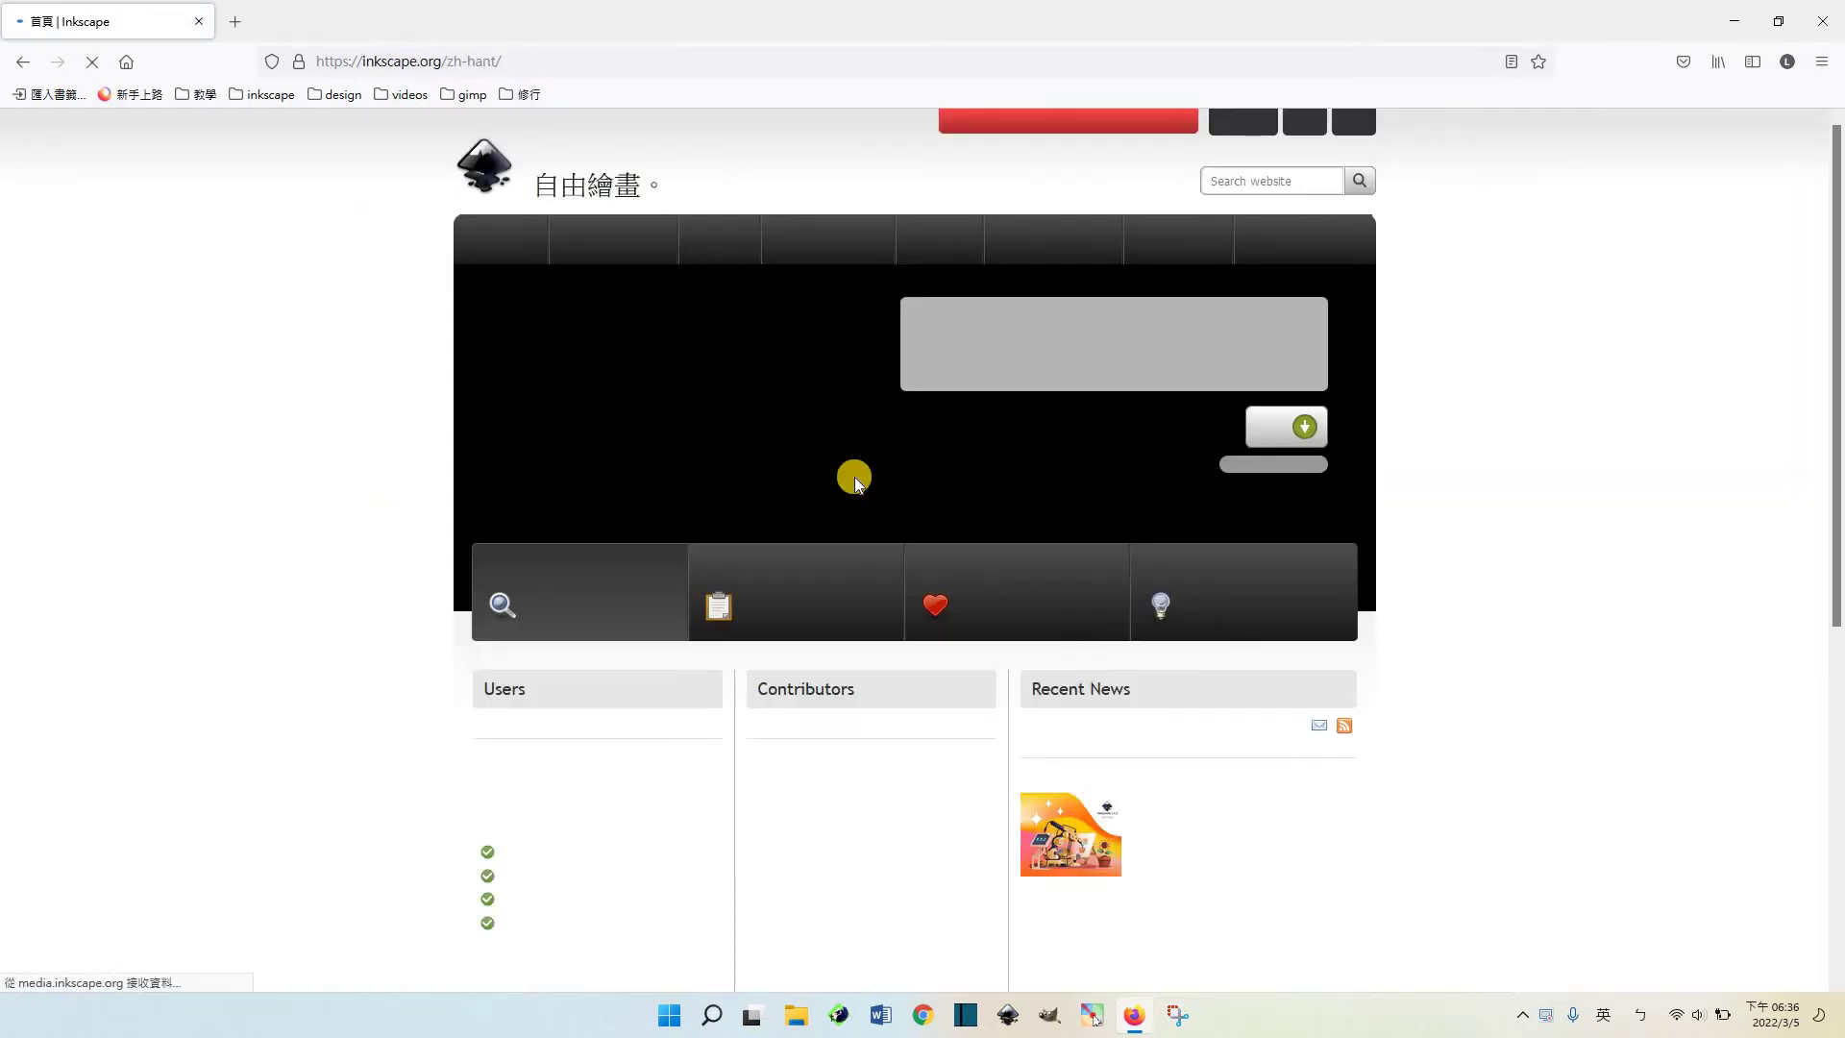
pyautogui.moveTo(630, 240)
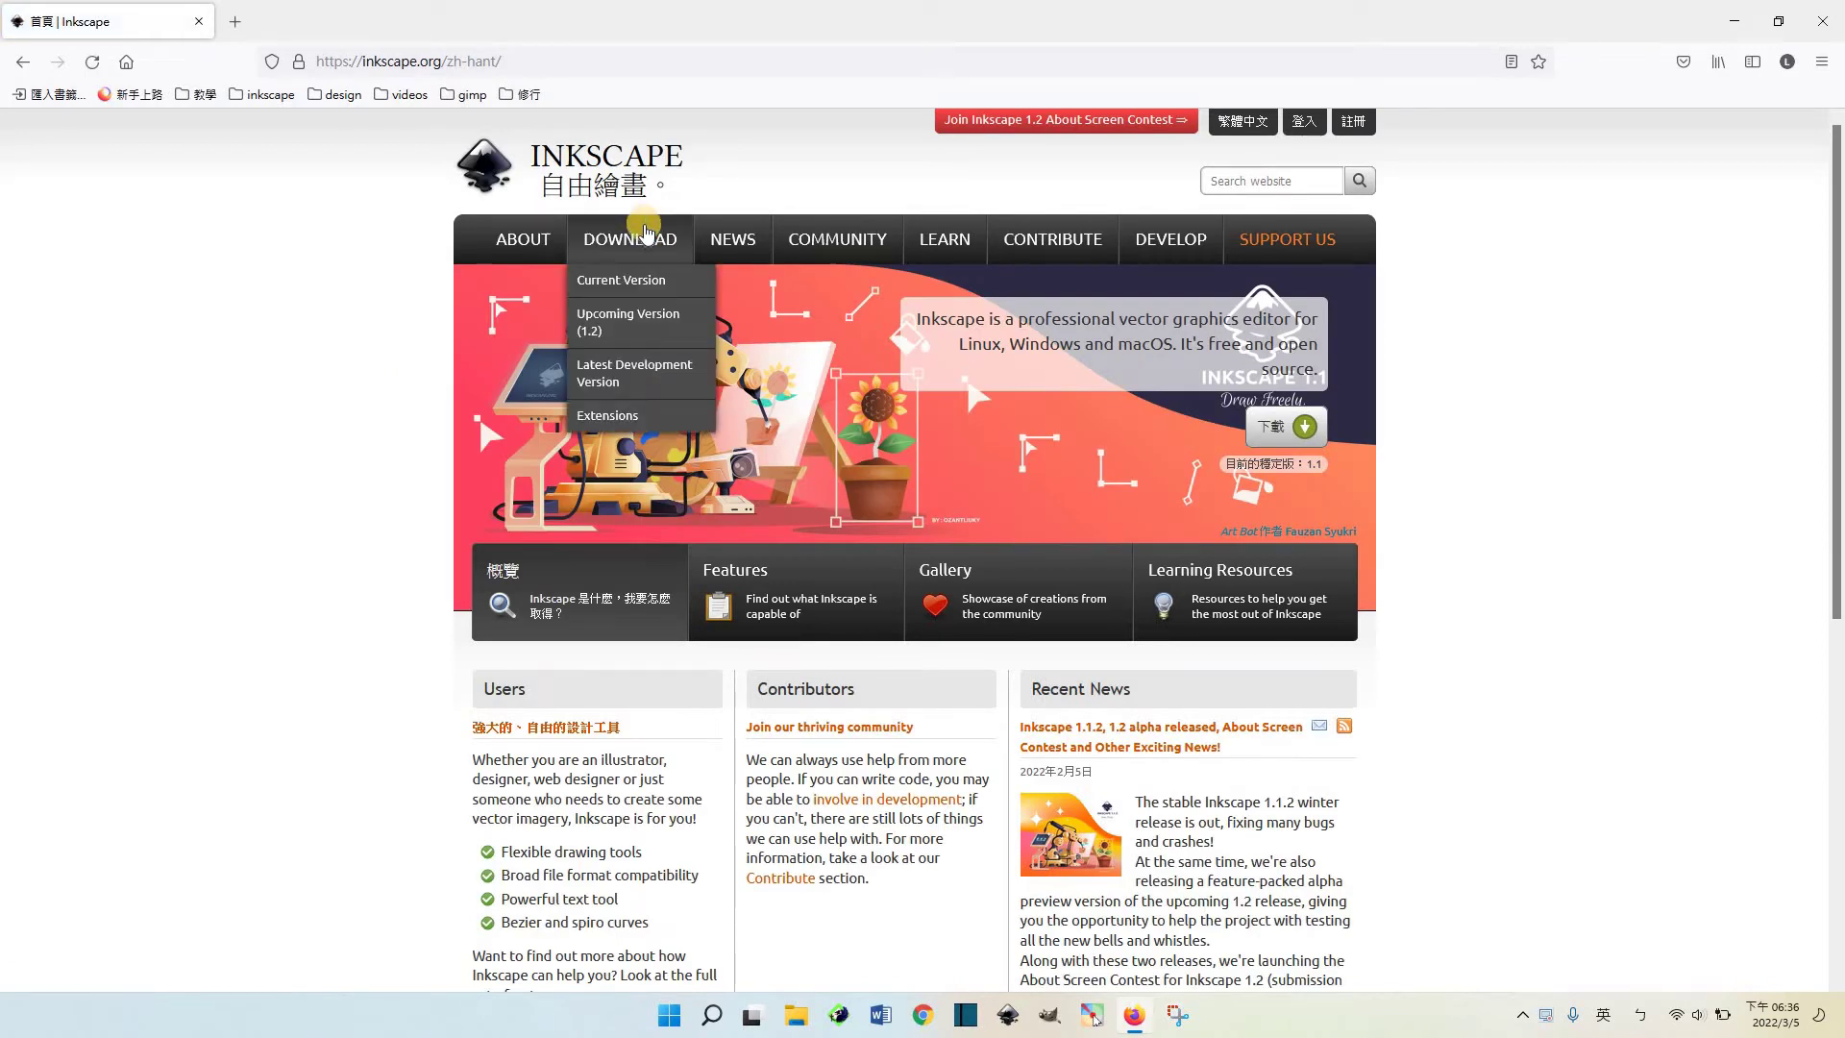
pyautogui.click(567, 237)
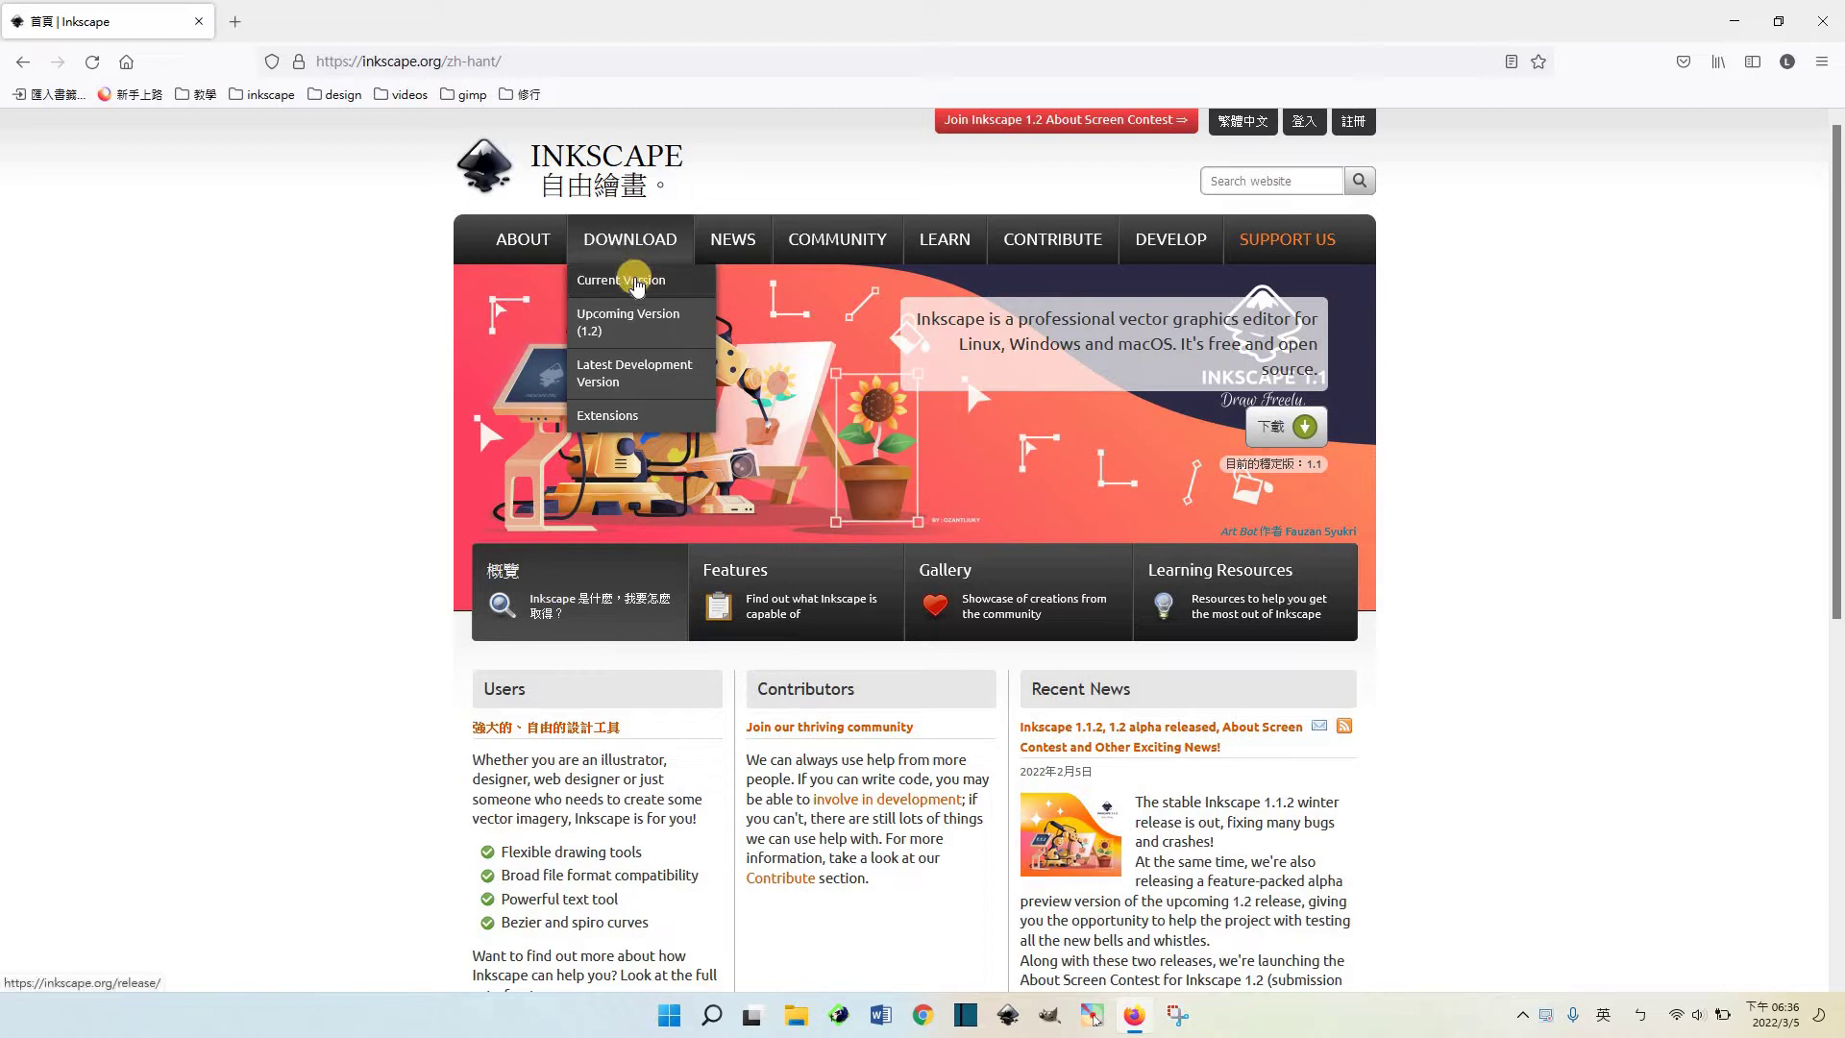
pyautogui.click(634, 280)
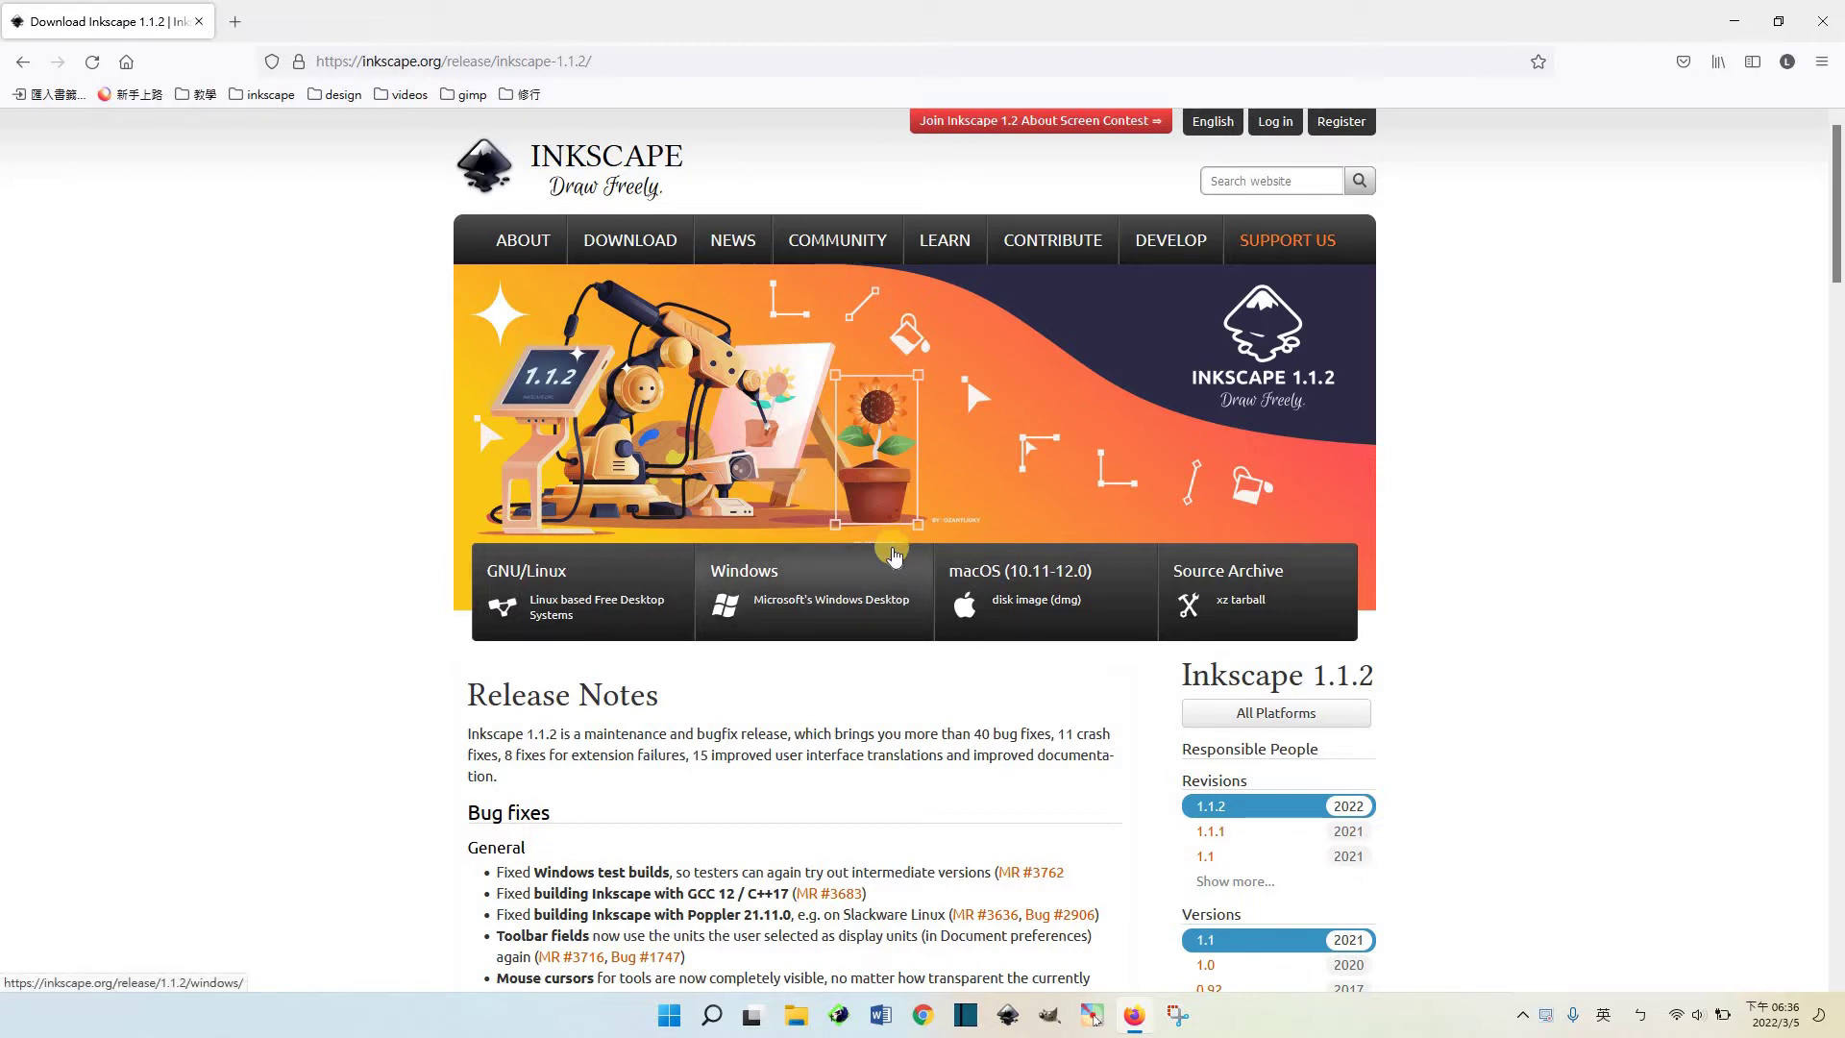
pyautogui.click(846, 601)
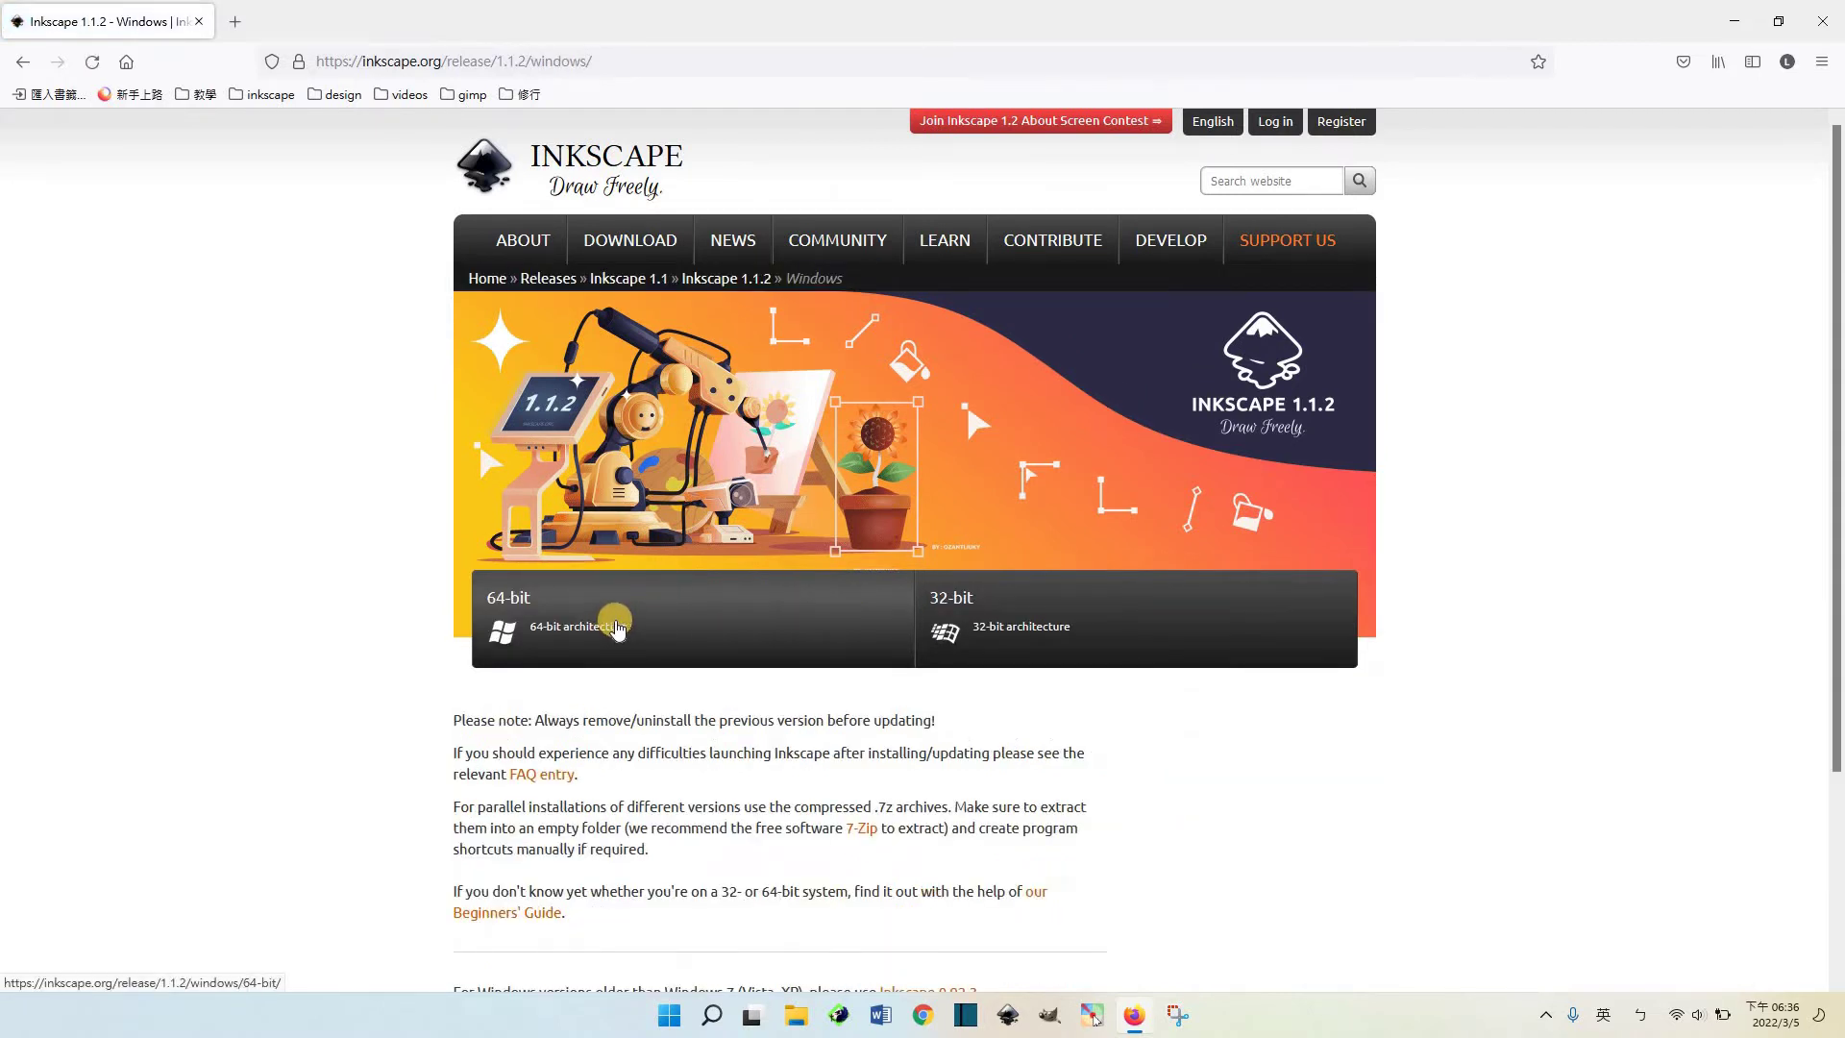
# Step: Pick the 64-bit build and its 'Compressed archive in 7z format (64bit)' download
pyautogui.click(617, 630)
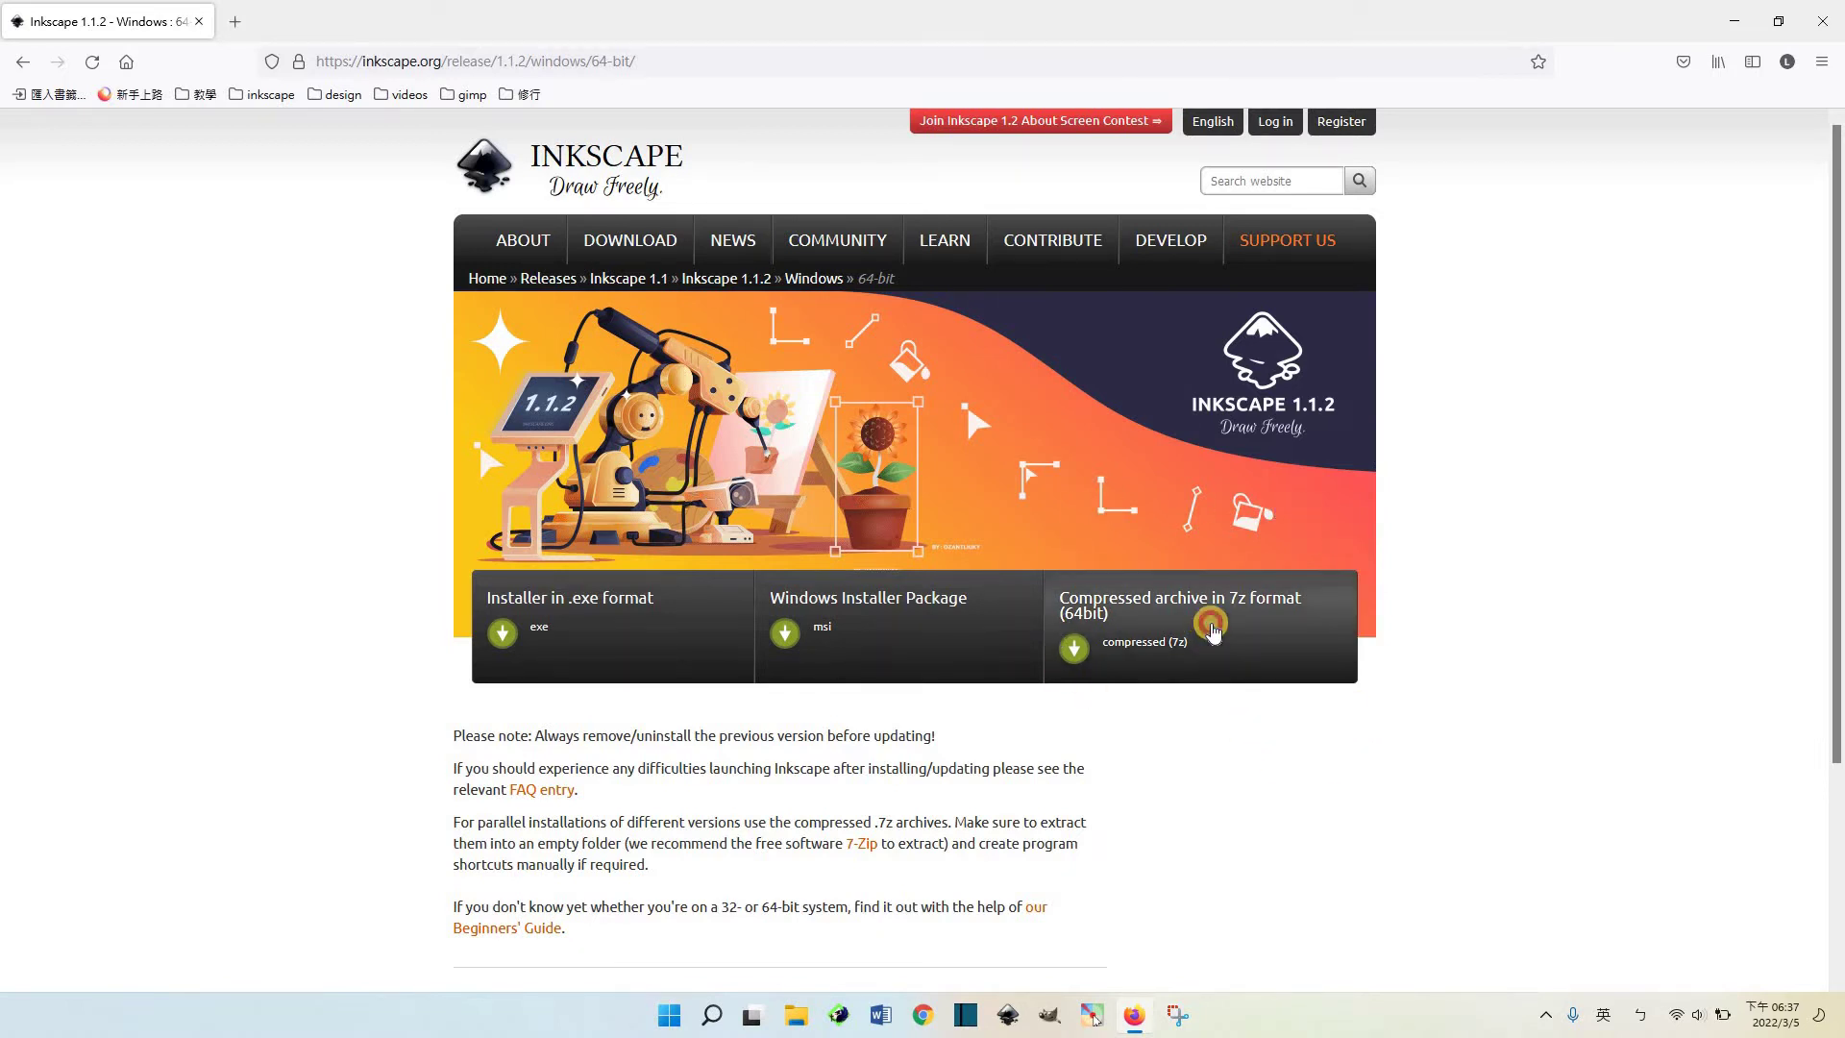
pyautogui.click(1213, 627)
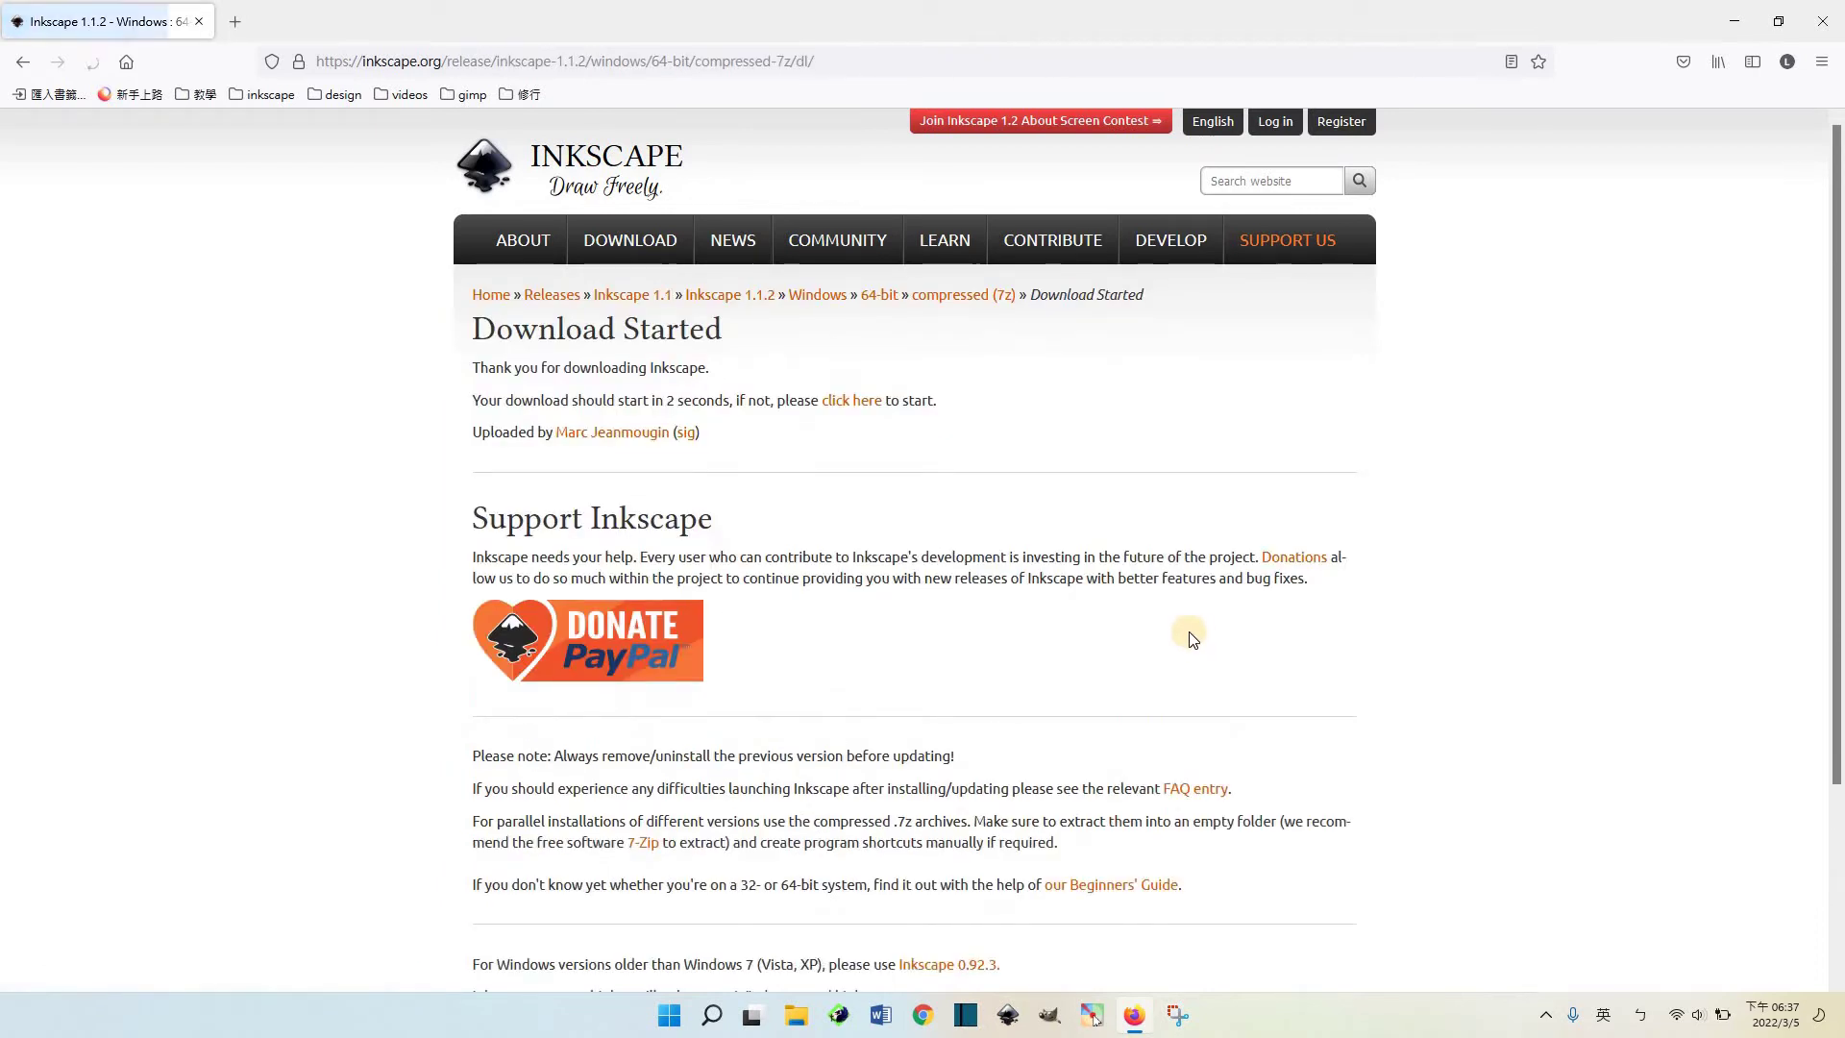
# Step: Save the inkscape-1.1.2 x64 .7z archive to disk with Save File
pyautogui.click(851, 400)
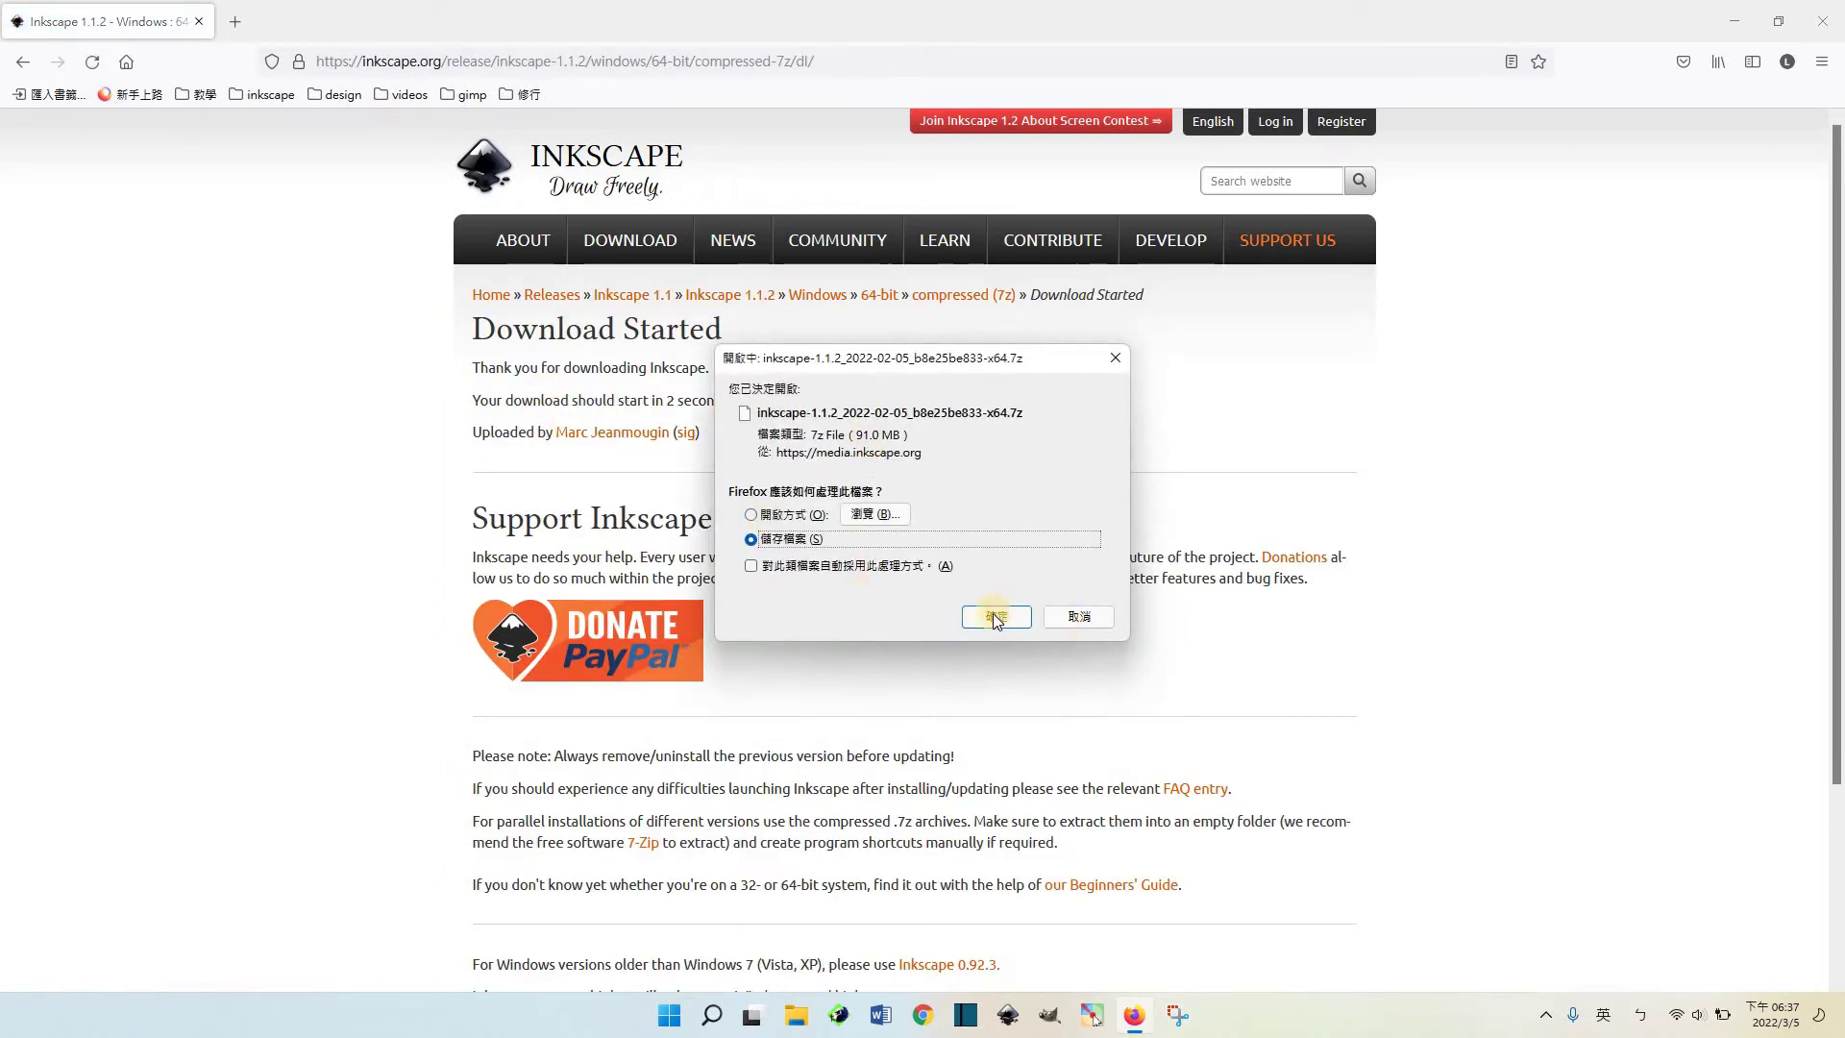
pyautogui.click(994, 616)
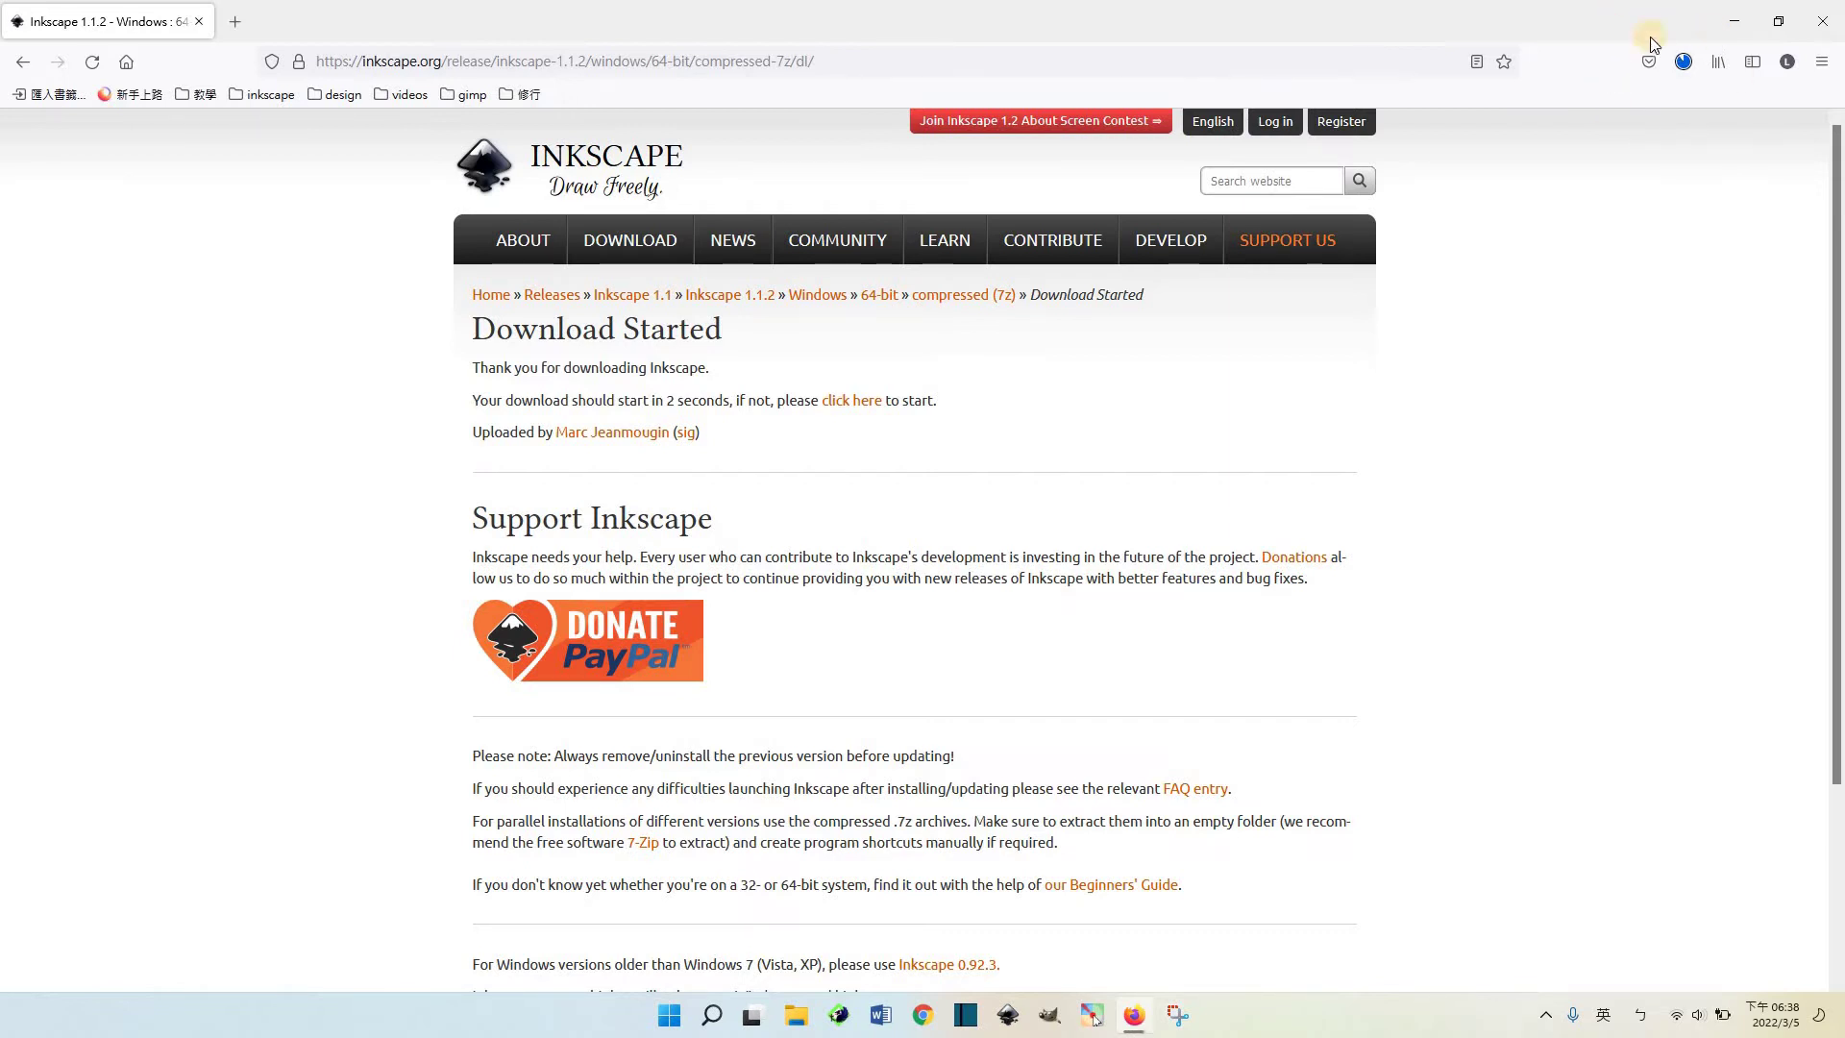
# Step: Open Downloads in File Explorer and bring up the inkscape-1.1.2 x64 .7z archive's options
pyautogui.click(798, 1016)
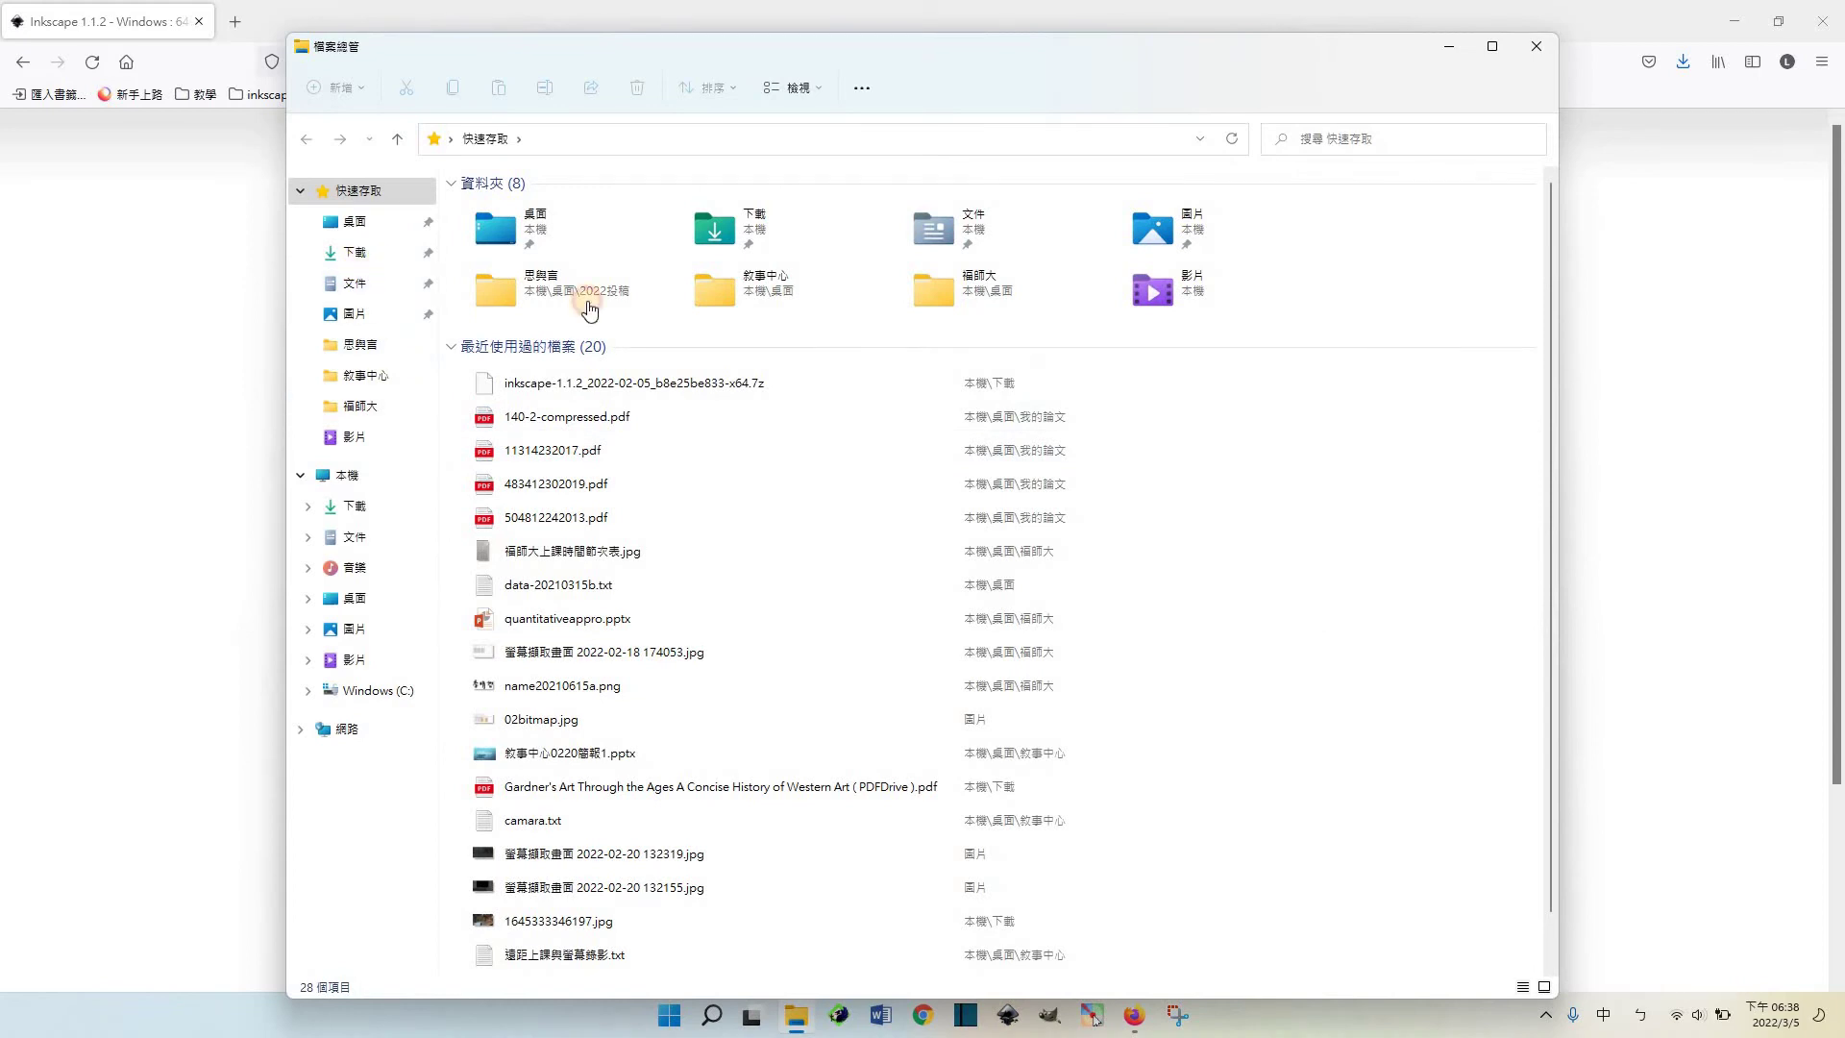
pyautogui.doubleClick(714, 229)
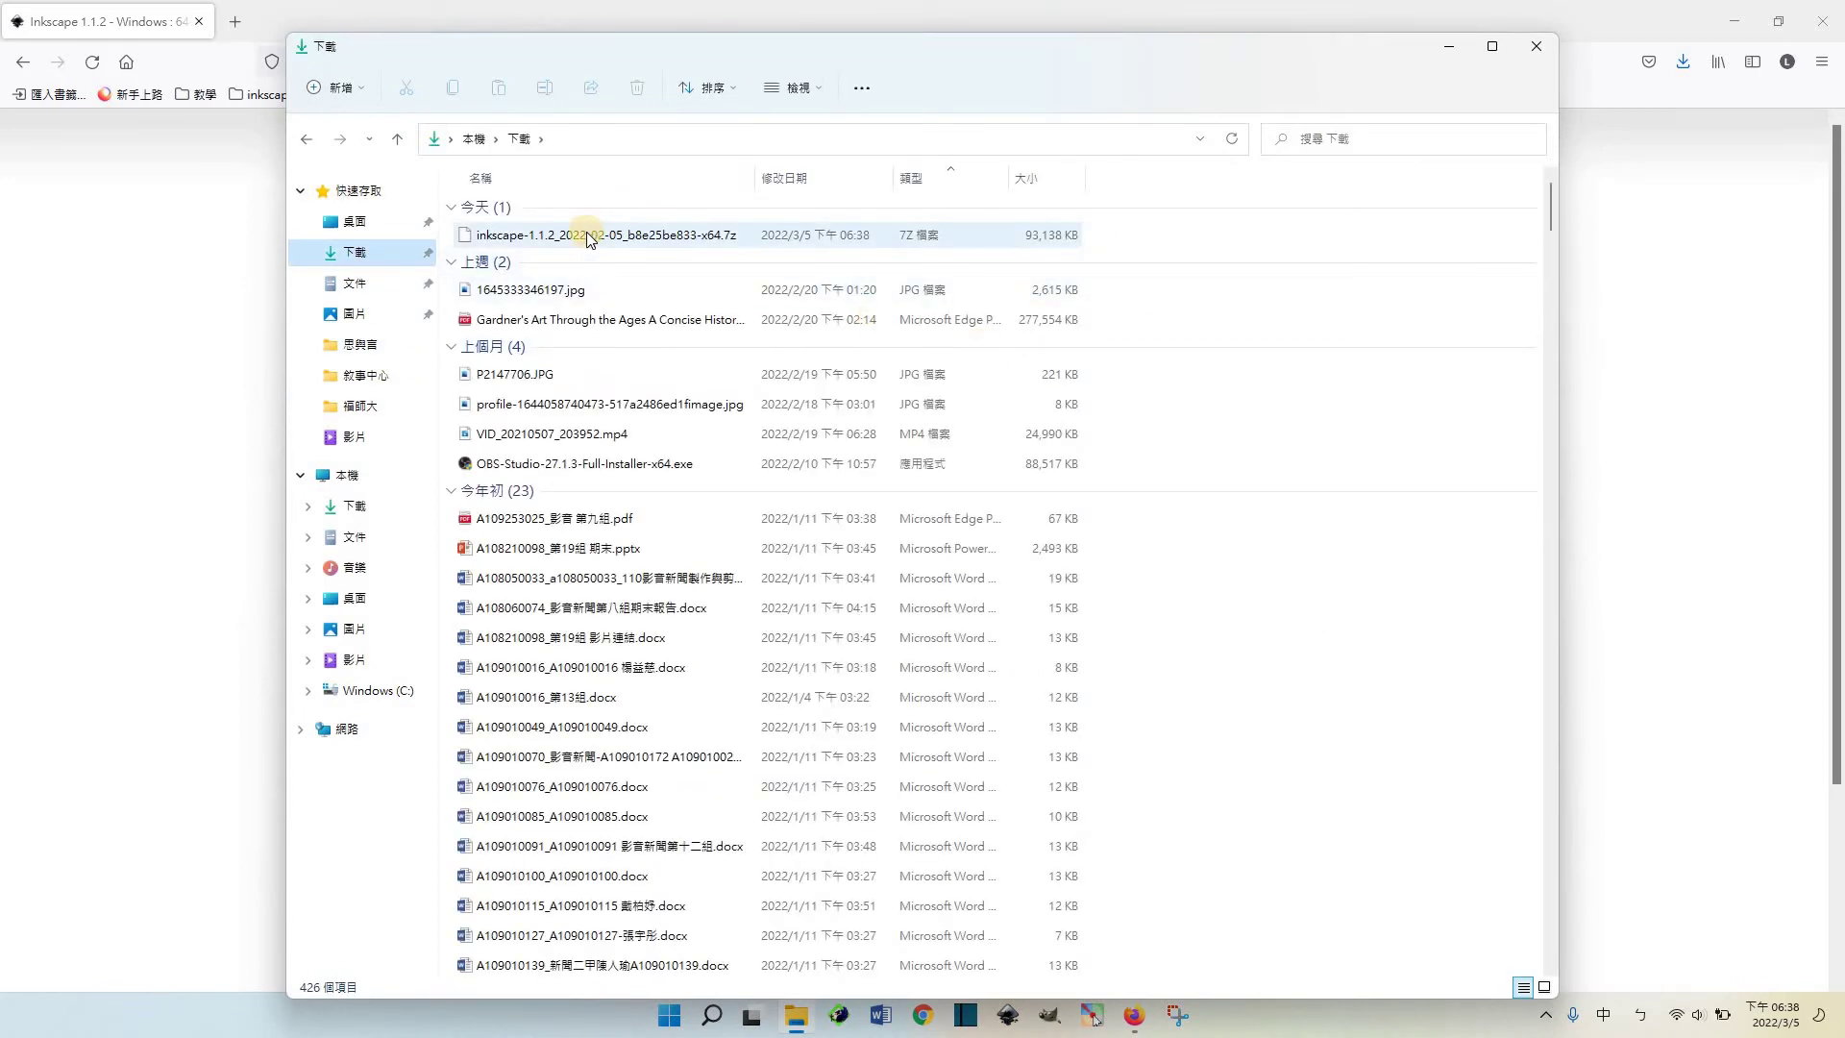
pyautogui.moveTo(605, 234)
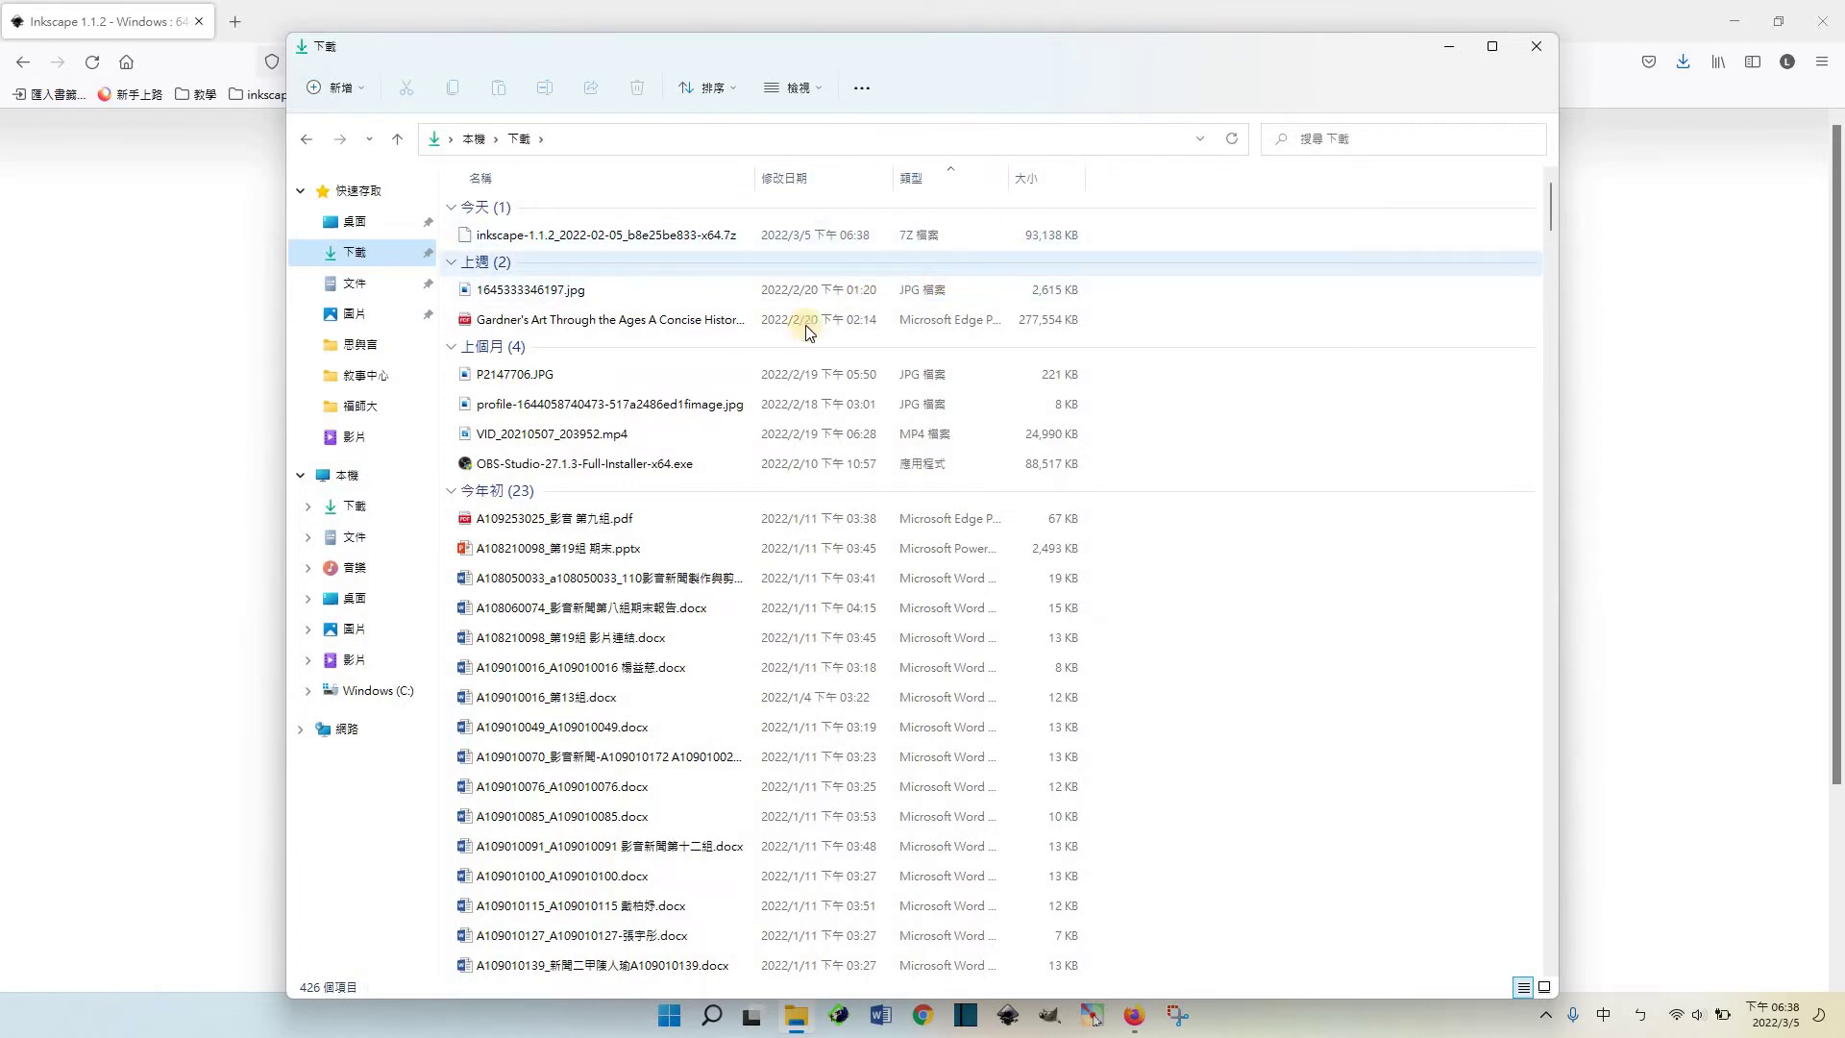
pyautogui.rightClick(678, 238)
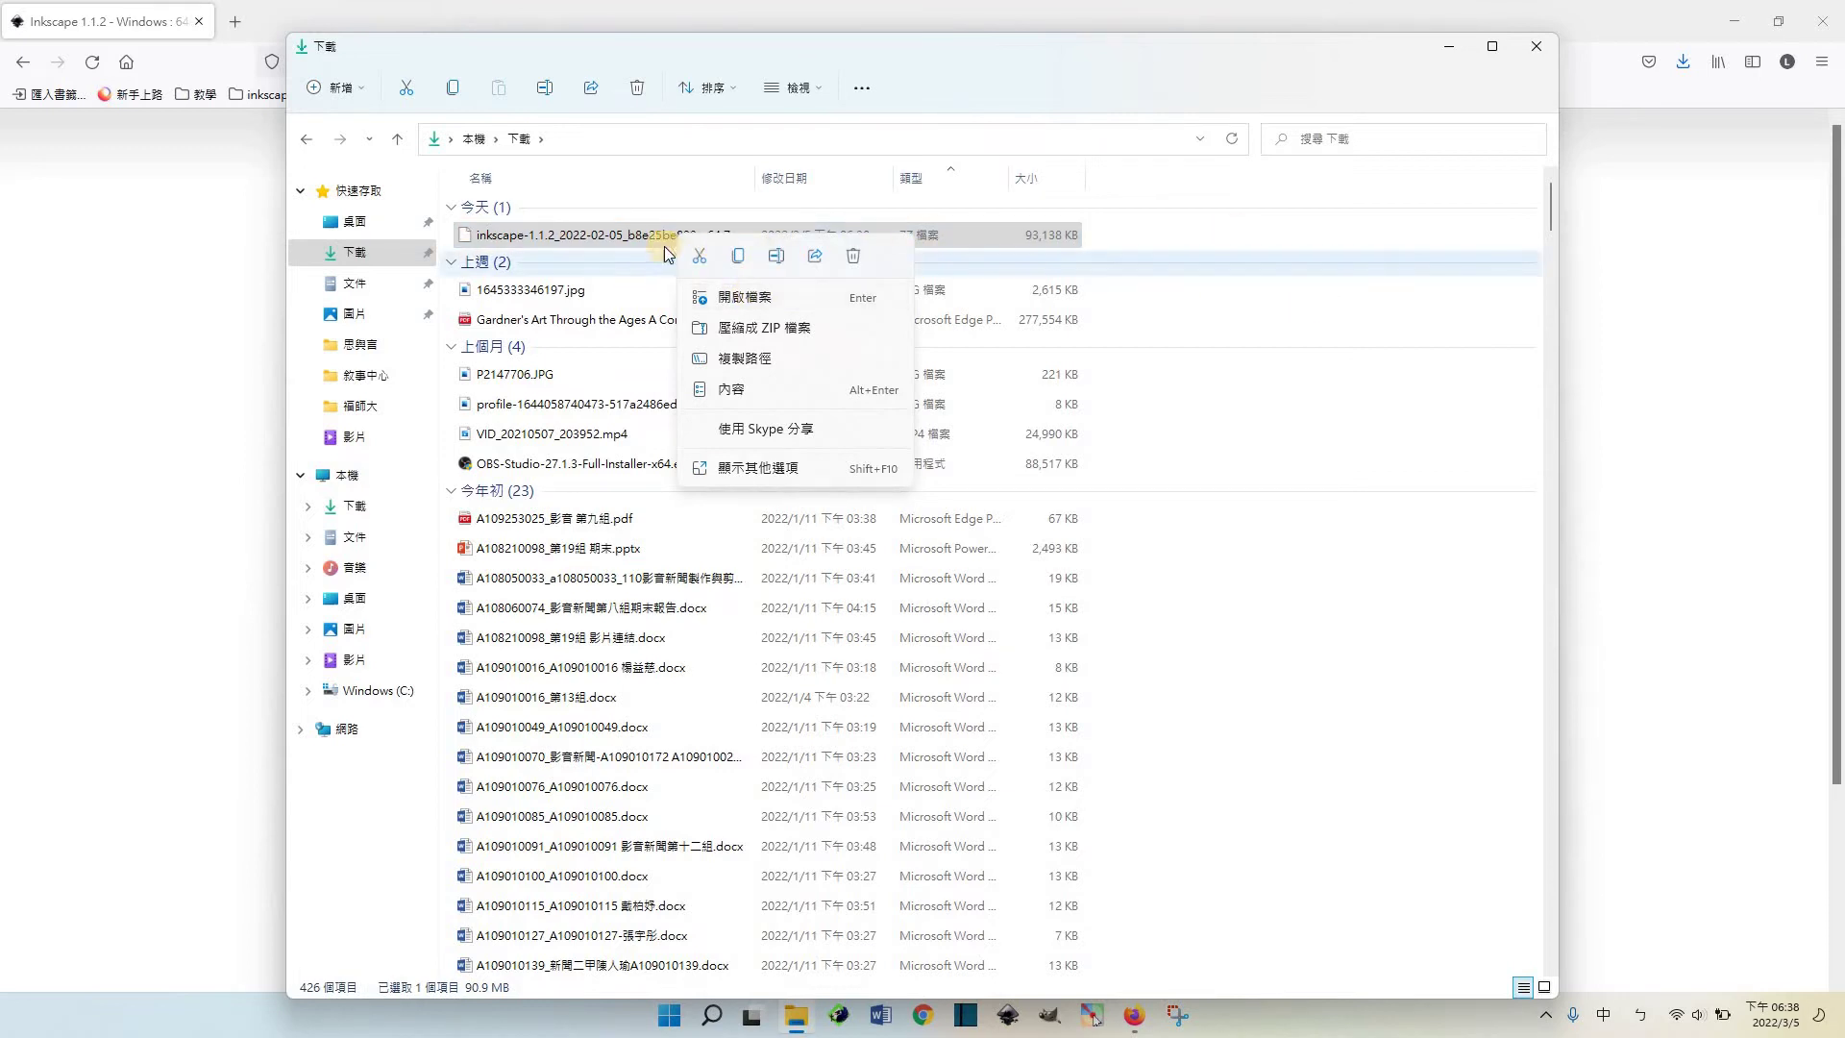
# Step: Expand the archive's full context menu with Show more options to reach the 7-Zip entries
pyautogui.rightClick(625, 242)
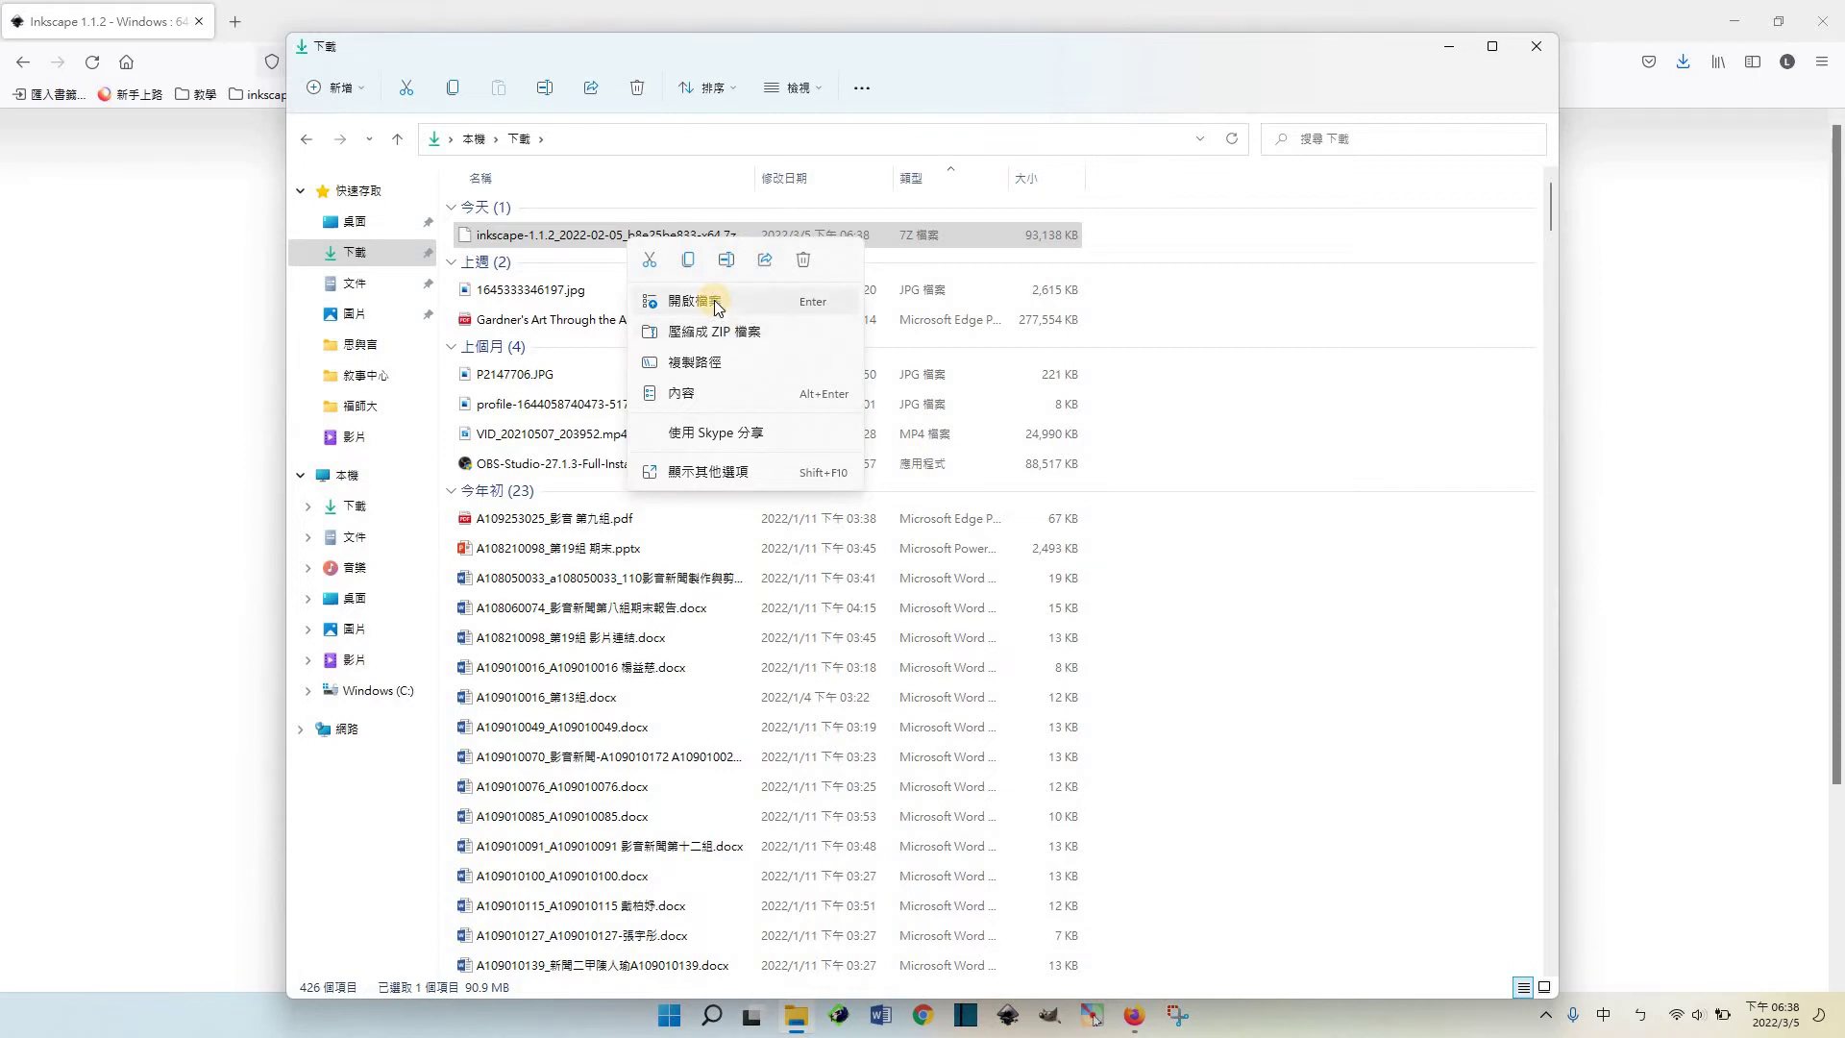
pyautogui.click(736, 473)
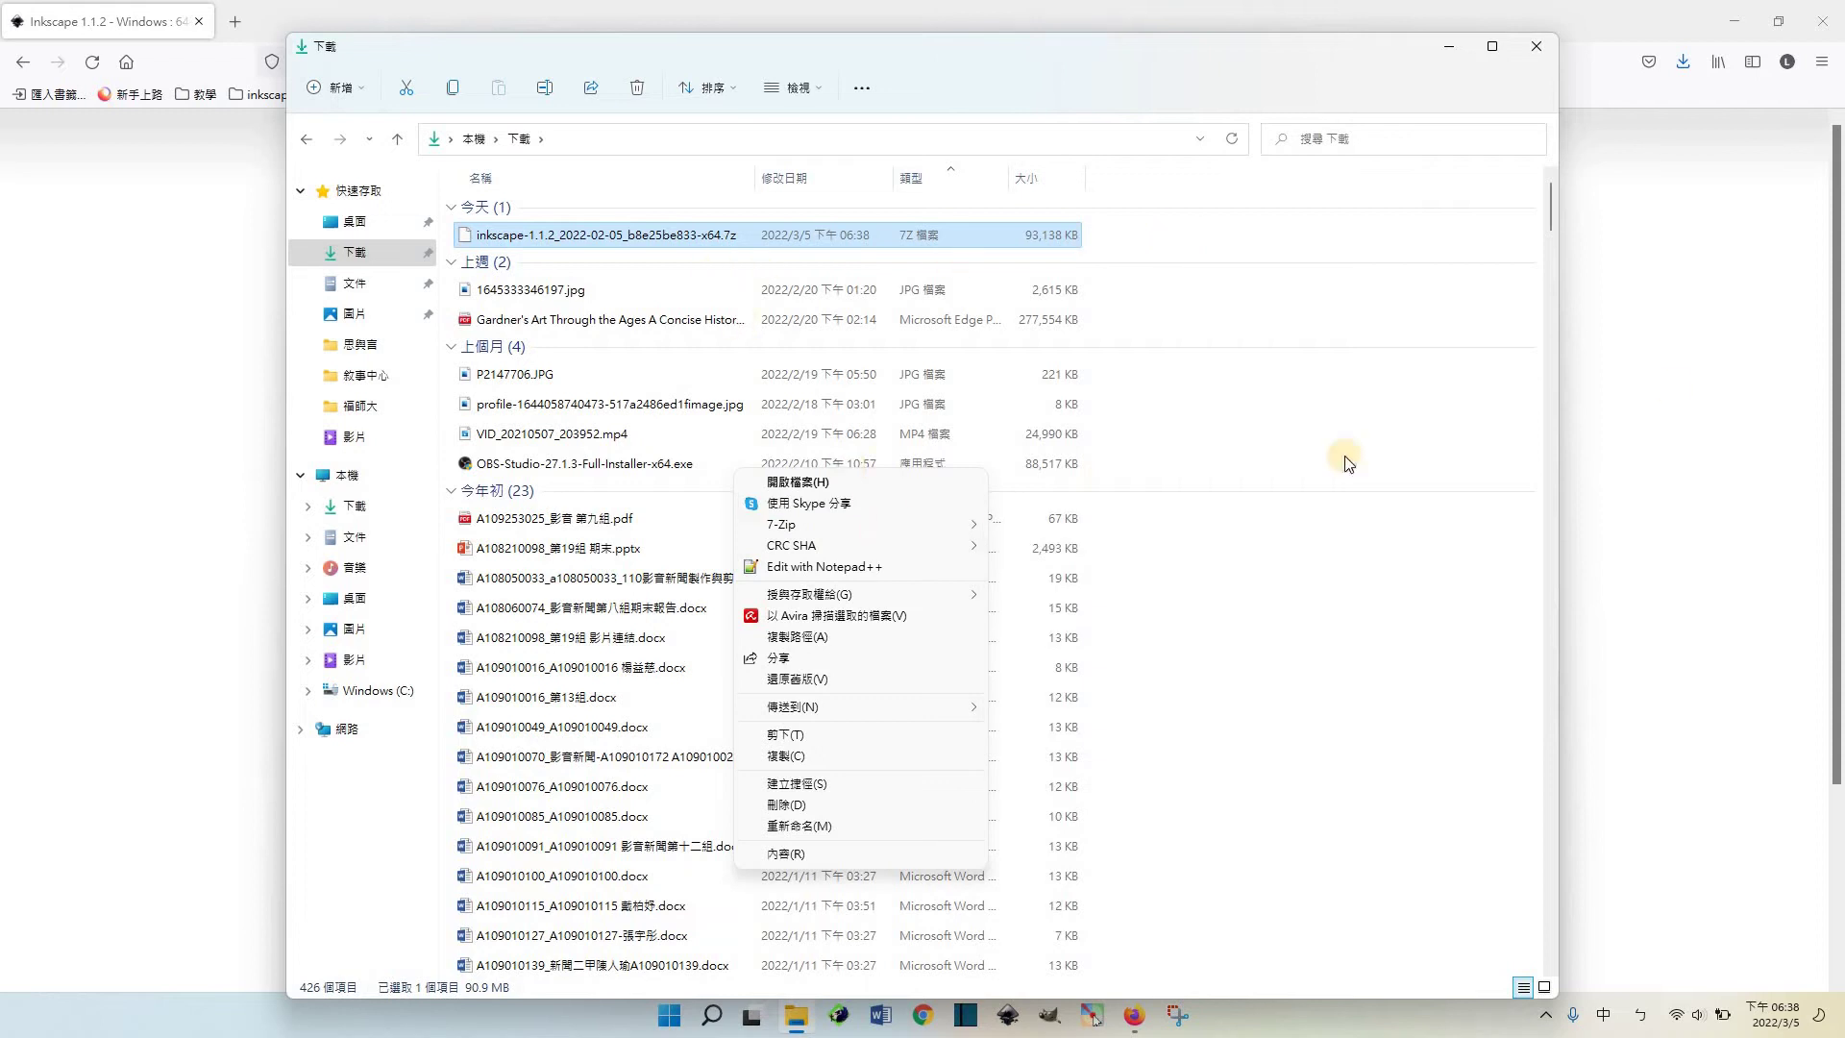
pyautogui.click(1654, 396)
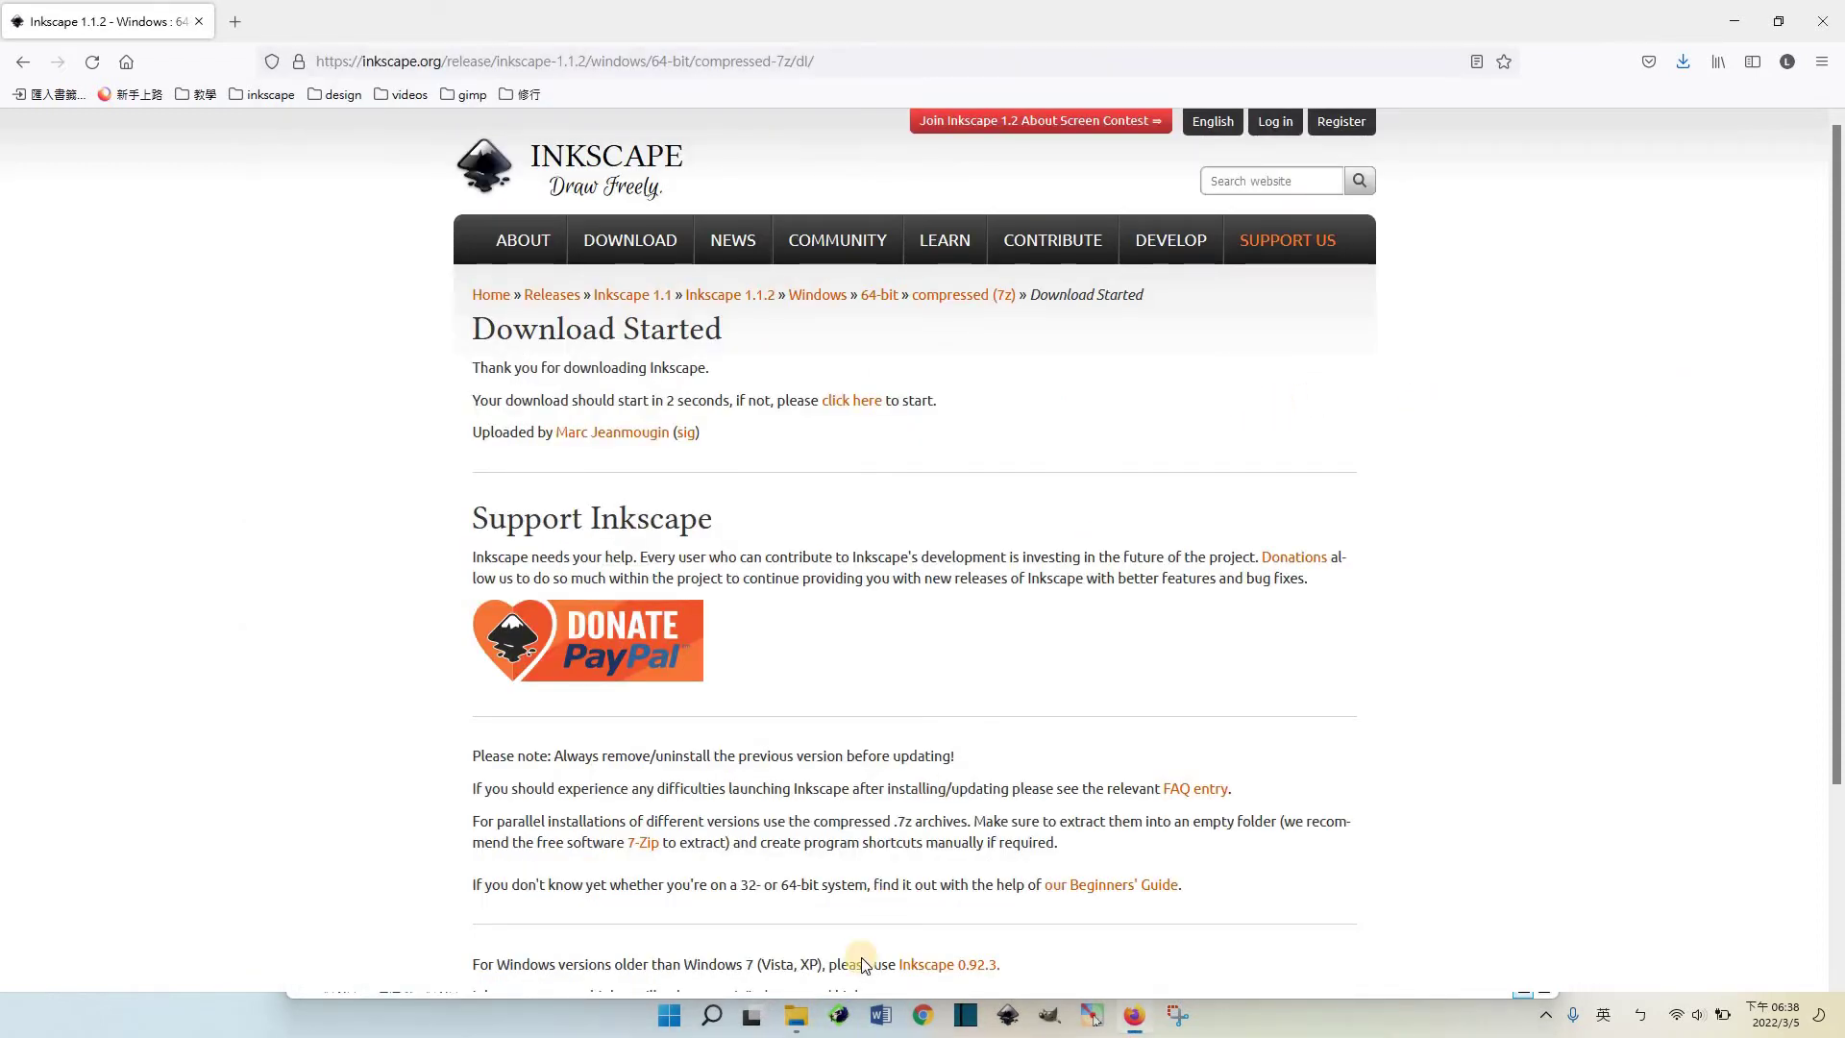
pyautogui.click(799, 1019)
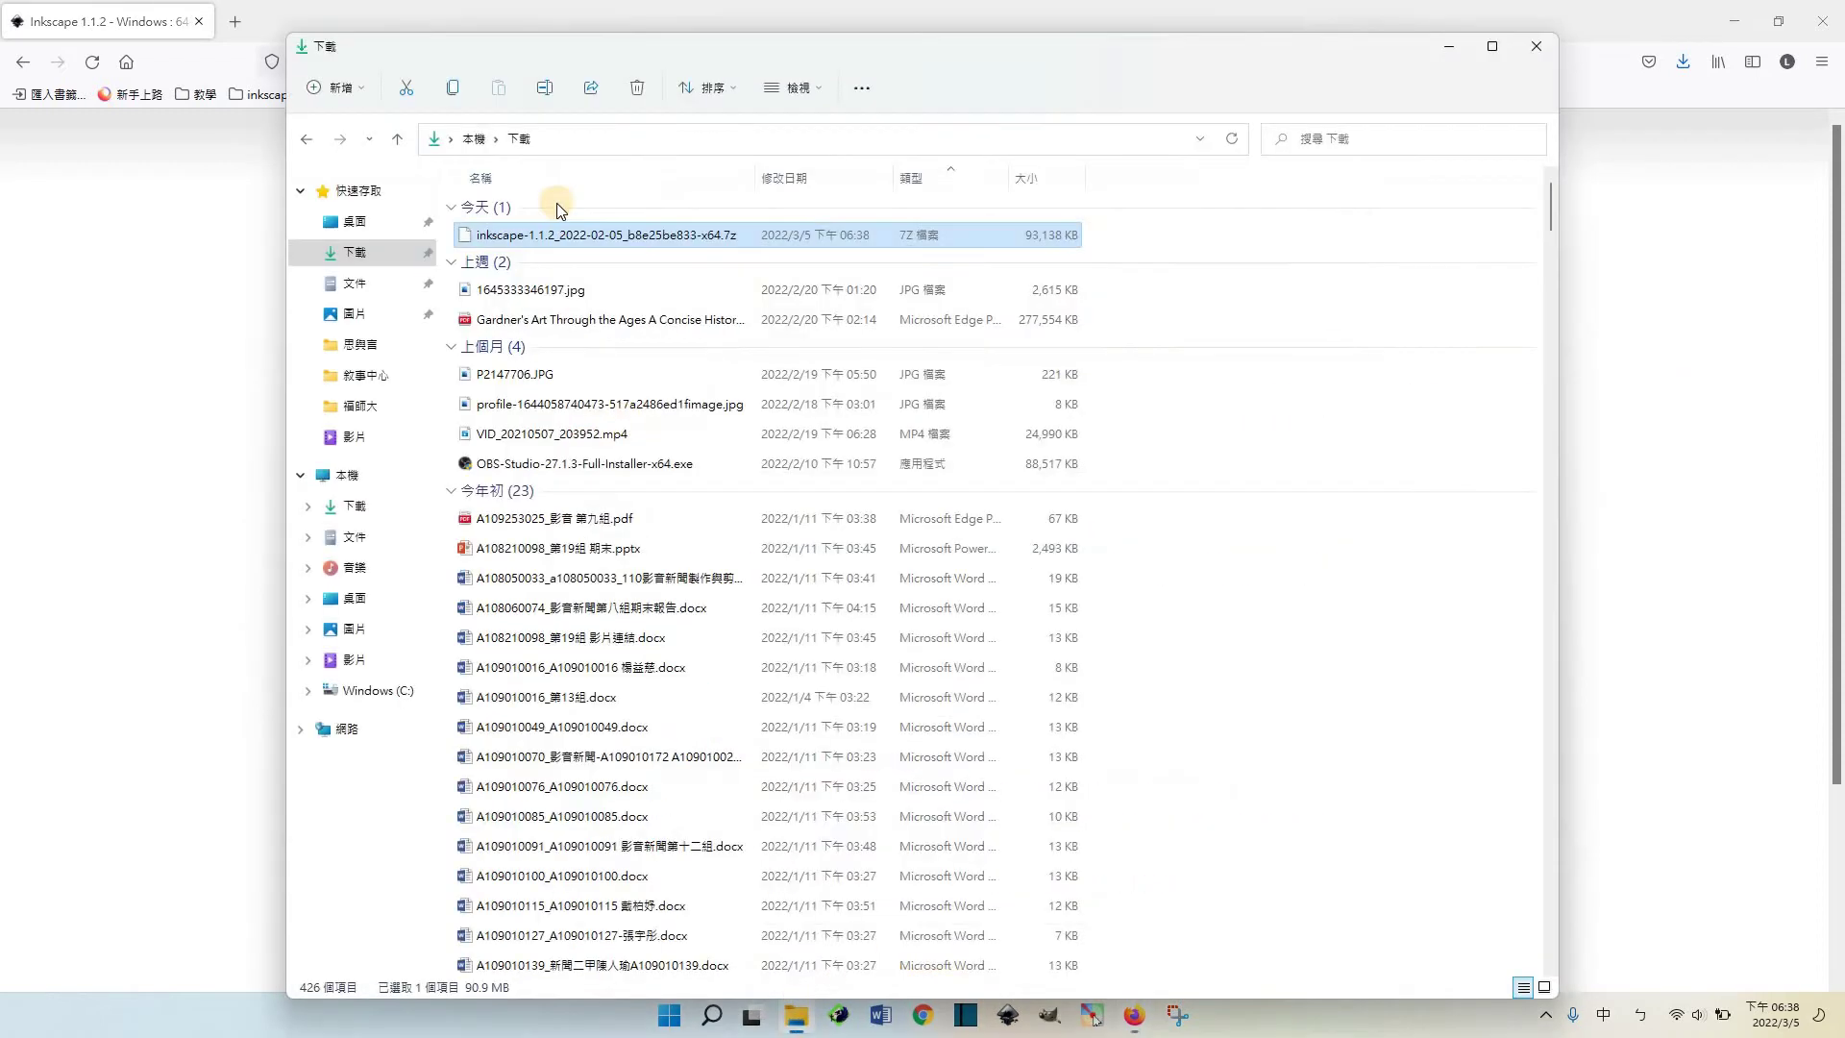
pyautogui.rightClick(616, 238)
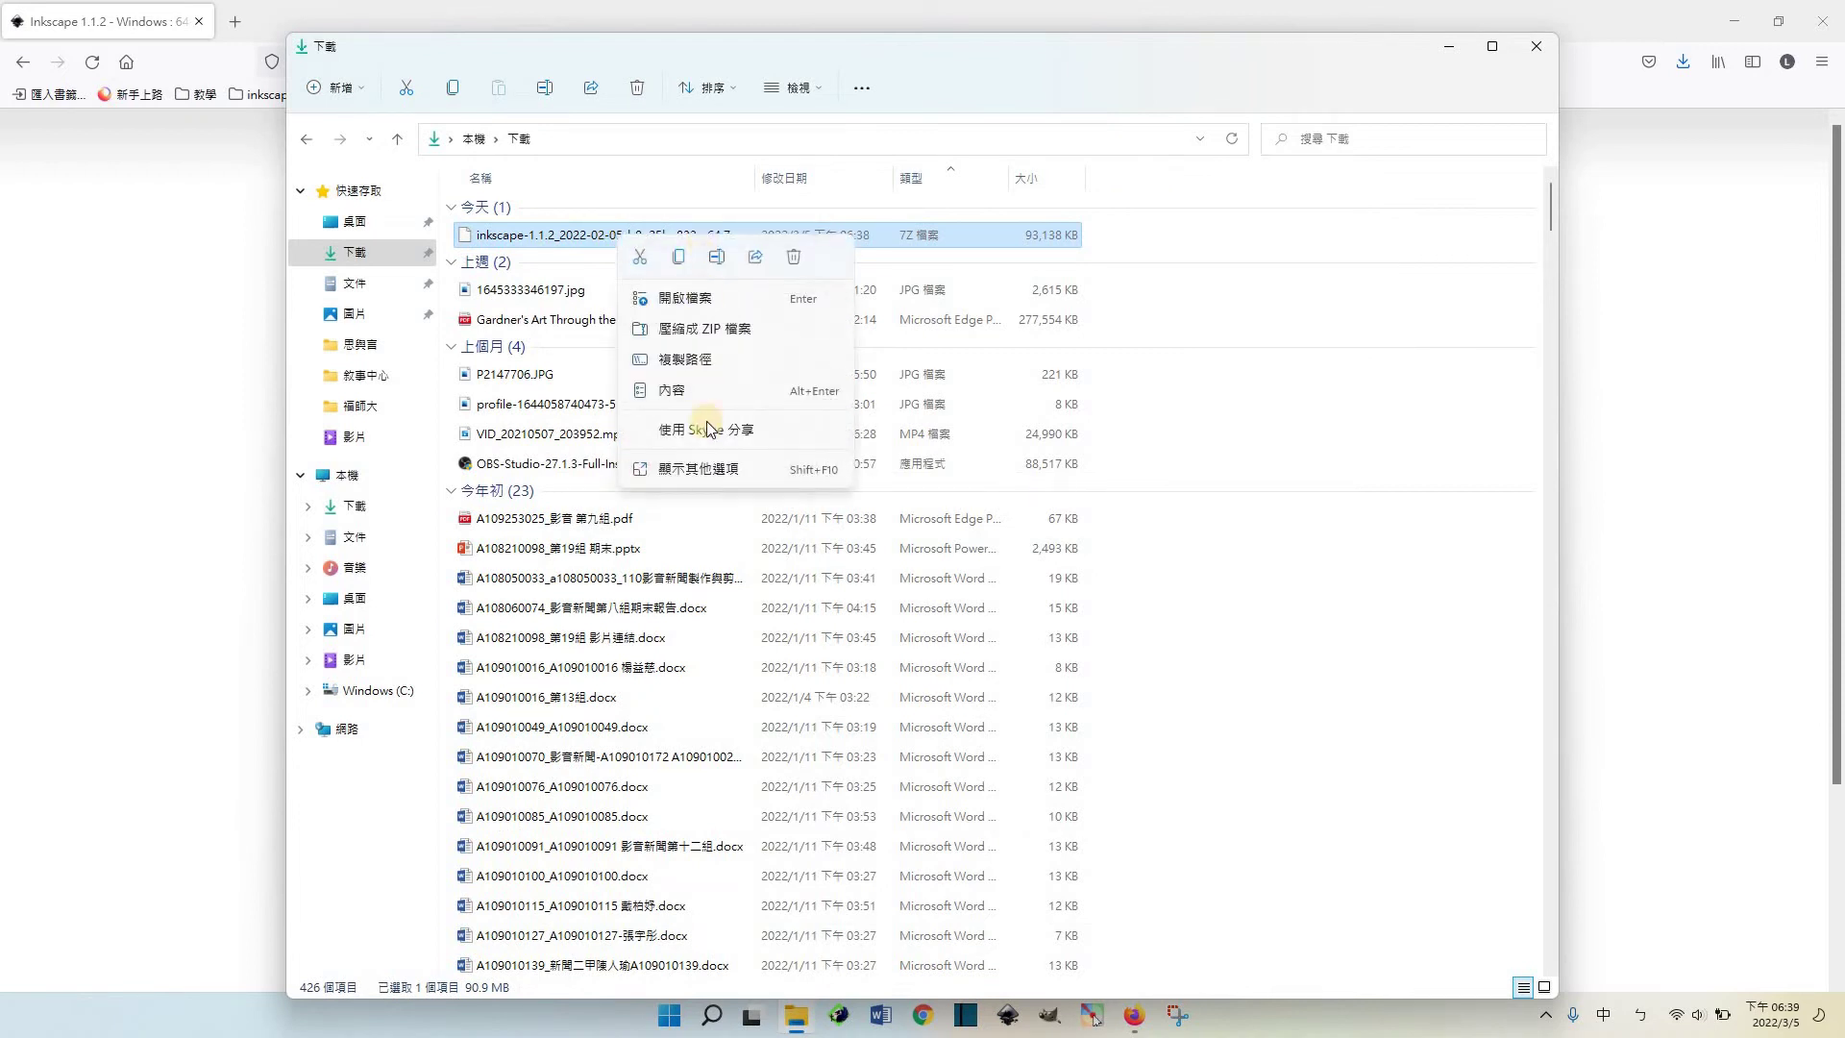
pyautogui.click(716, 471)
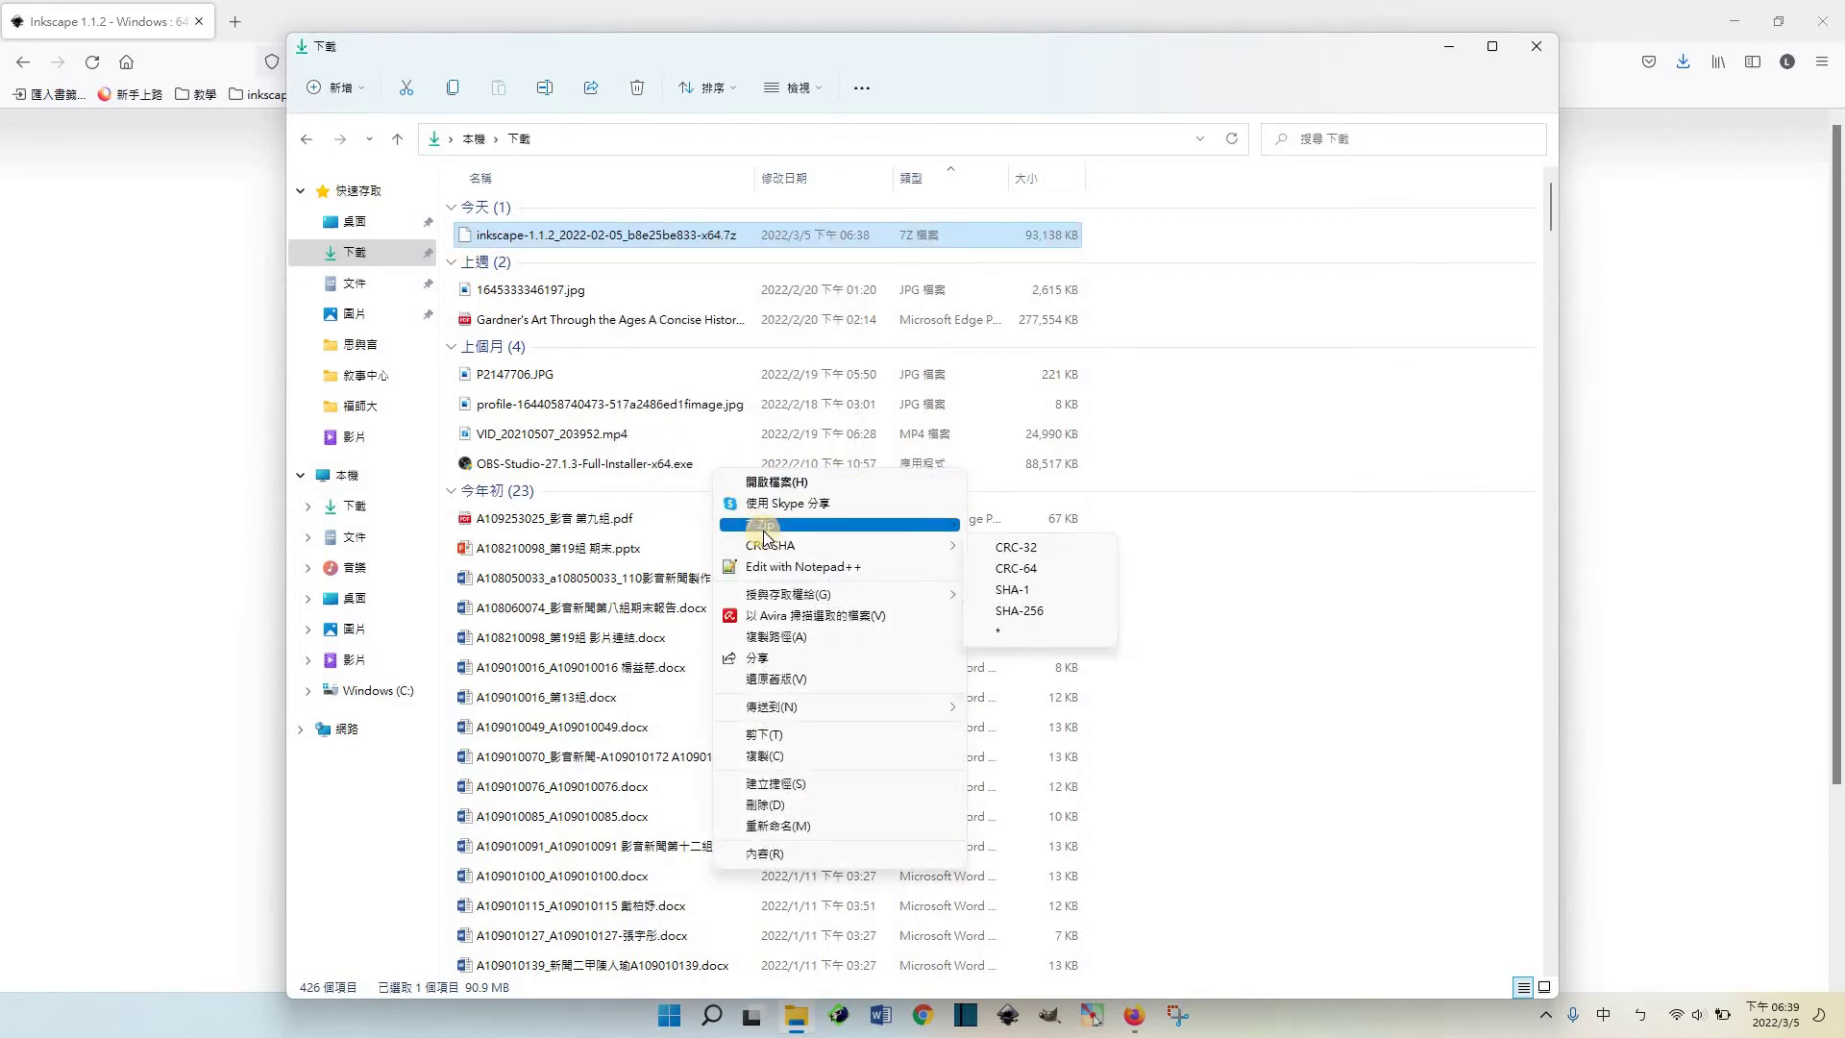
pyautogui.moveTo(839, 525)
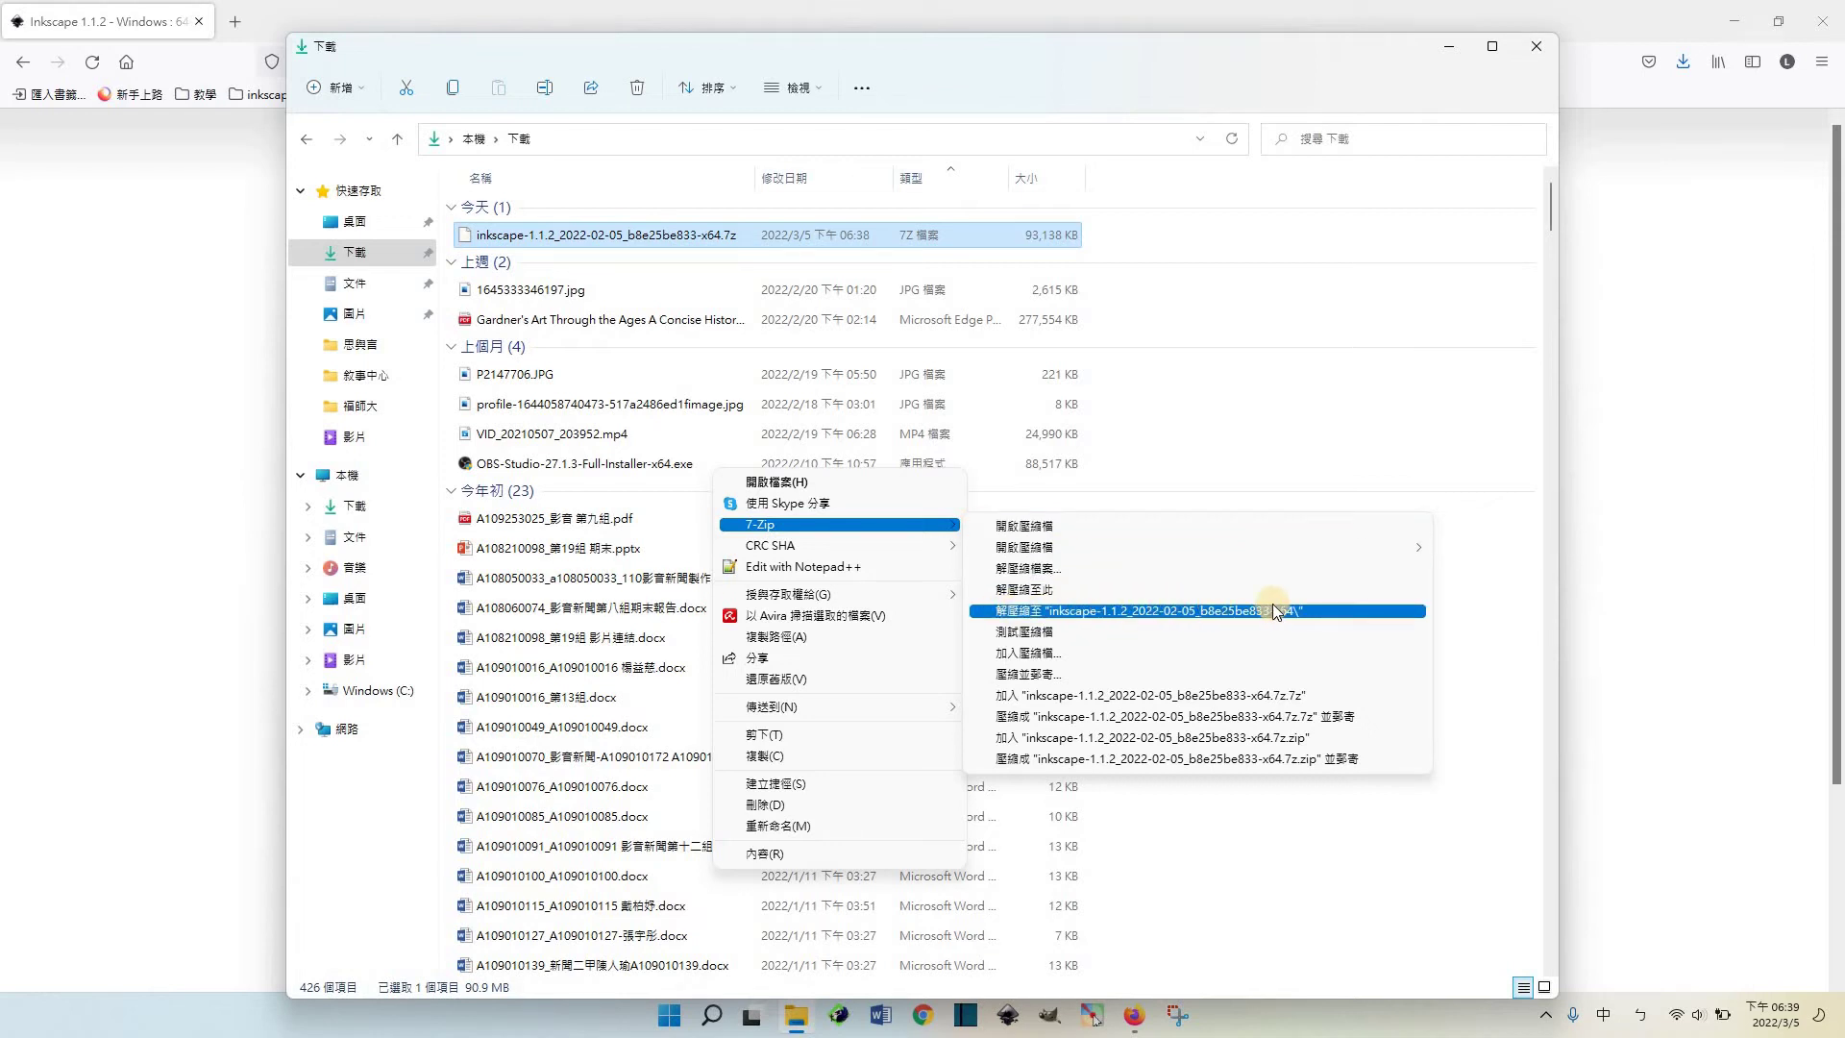
# Step: Extract the archive to its own inkscape-1.1.2 x64 folder with 7-Zip, minimizing Explorer meanwhile
pyautogui.click(1192, 612)
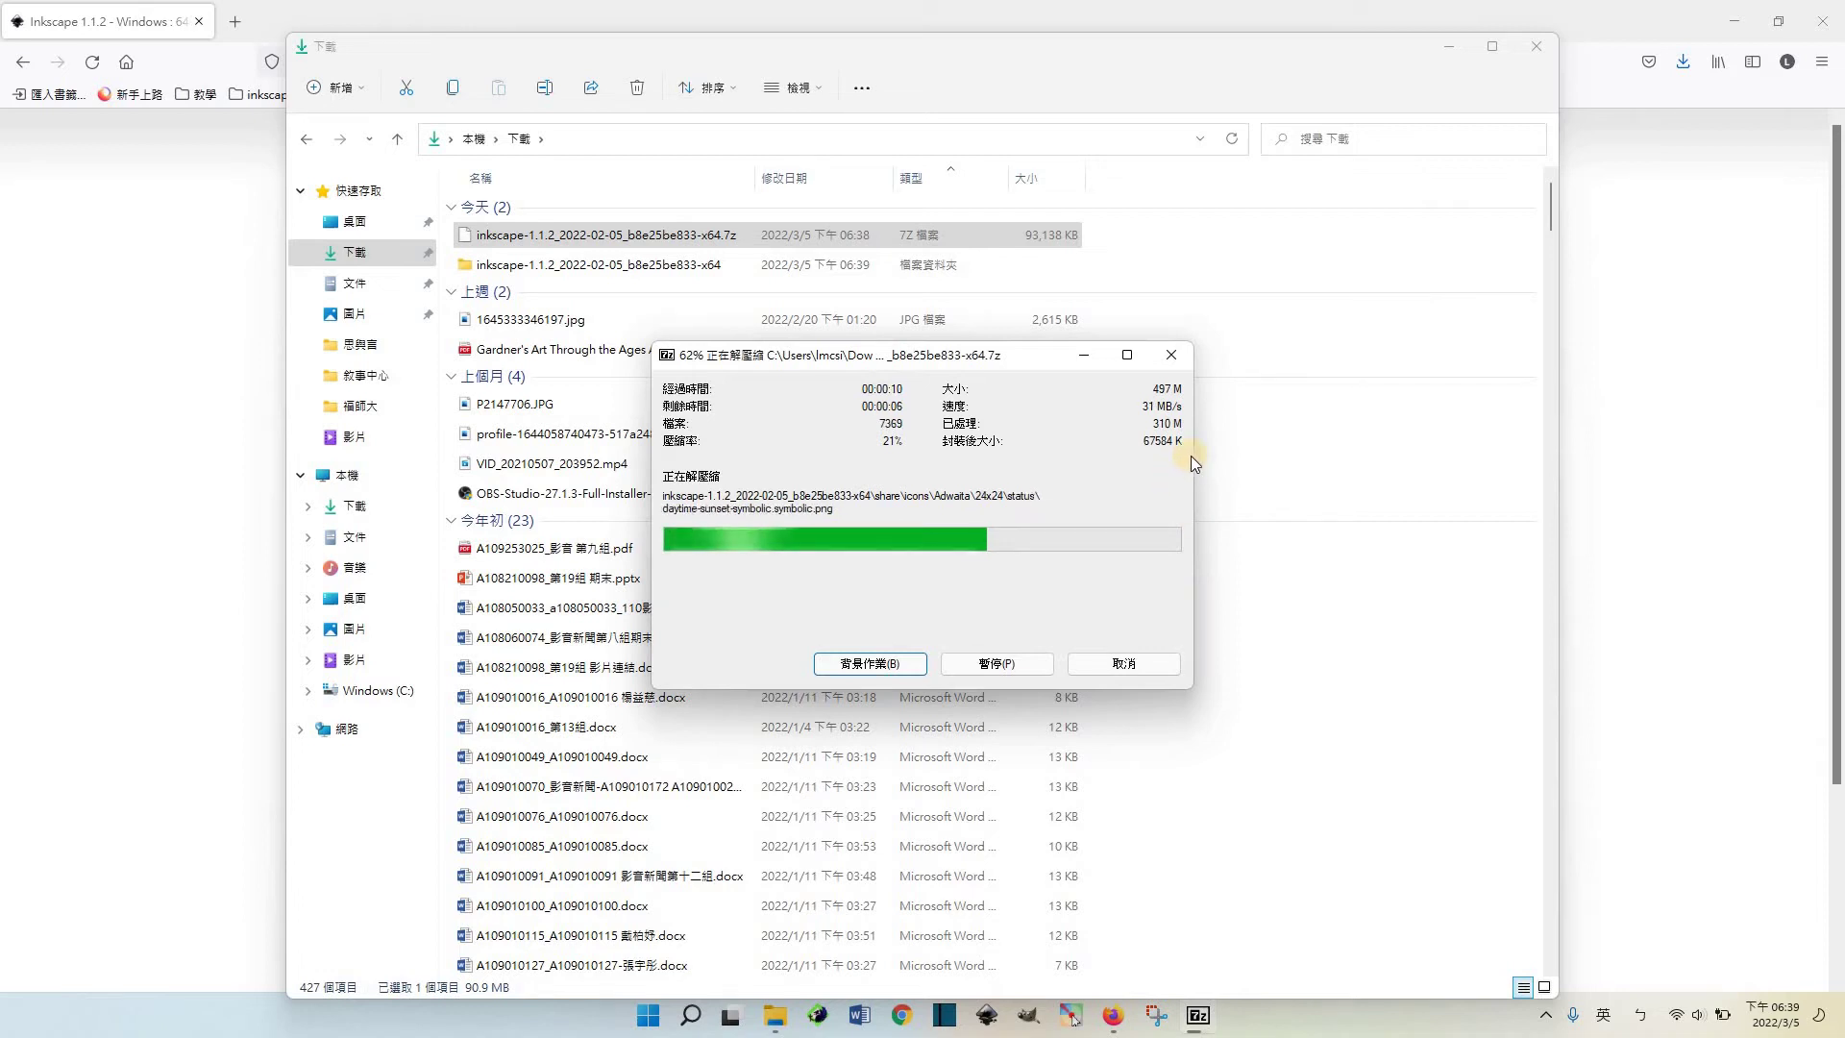
pyautogui.click(1450, 45)
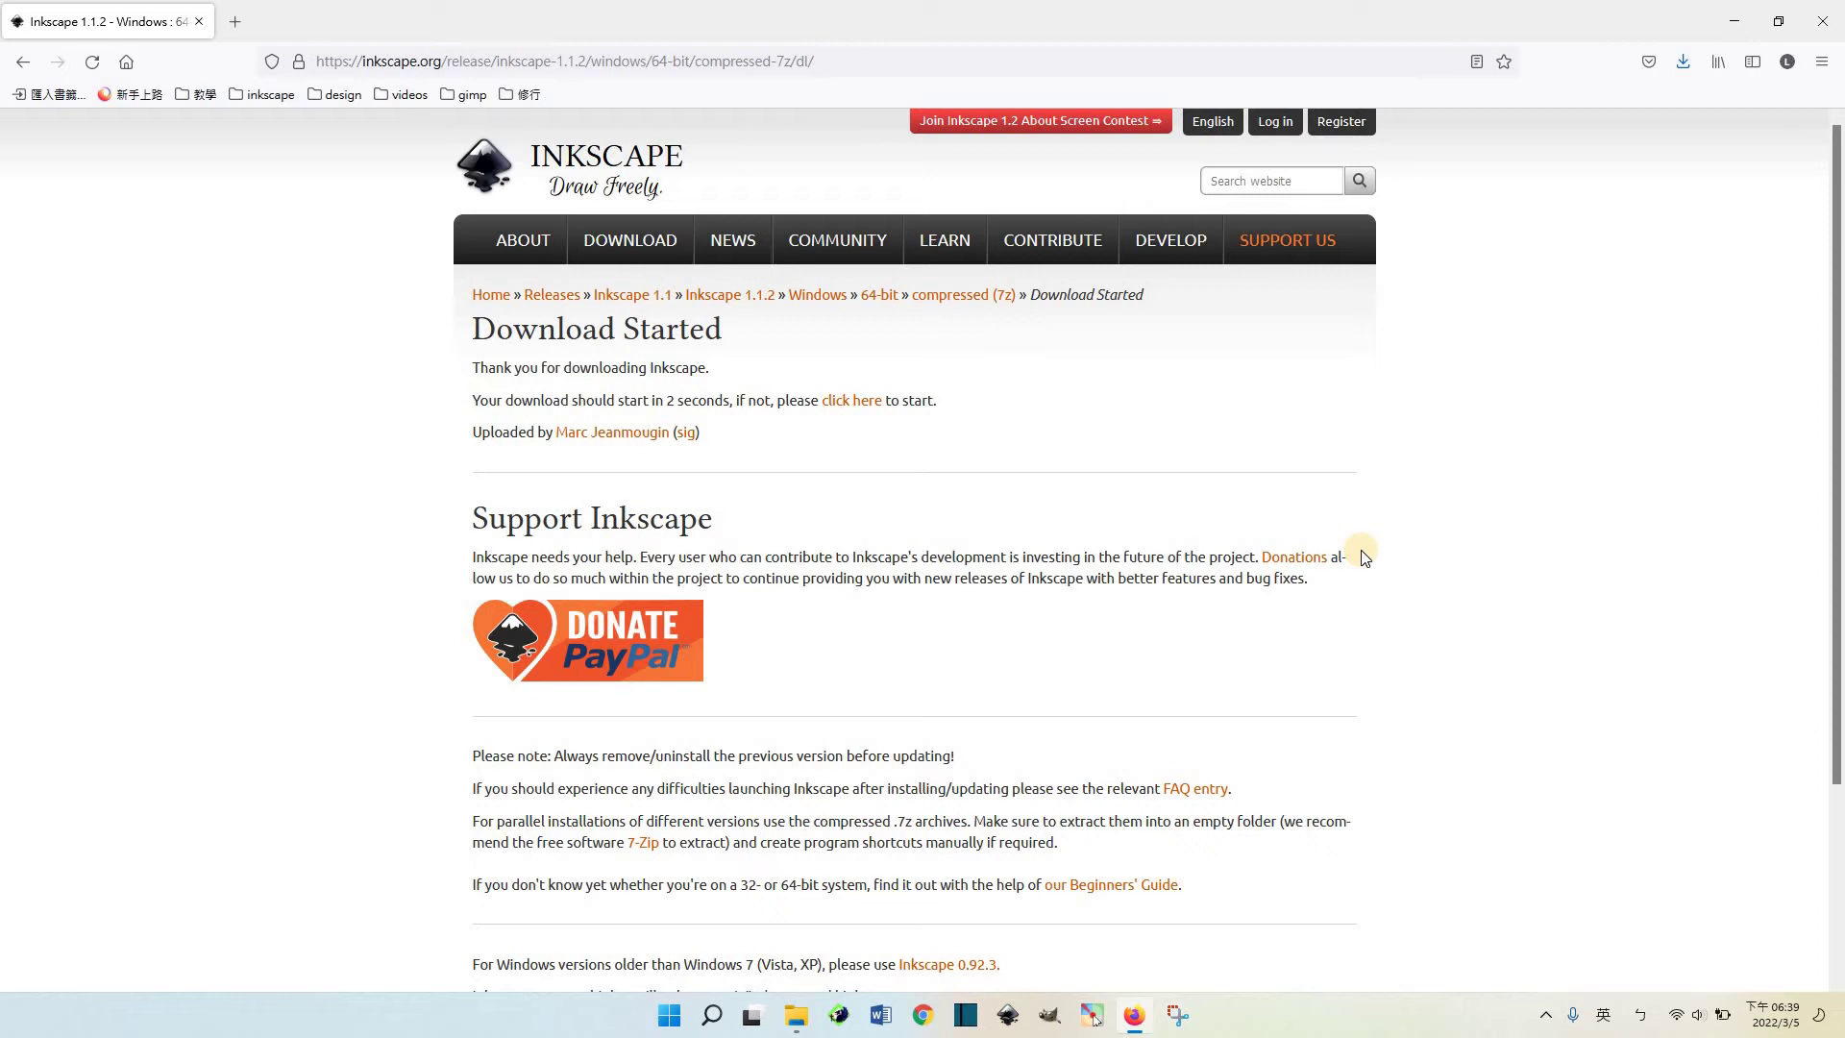
# Step: Restore File Explorer to show the Downloads folder with the extracted inkscape-1.1.2 folder
pyautogui.click(753, 1016)
pyautogui.click(795, 1016)
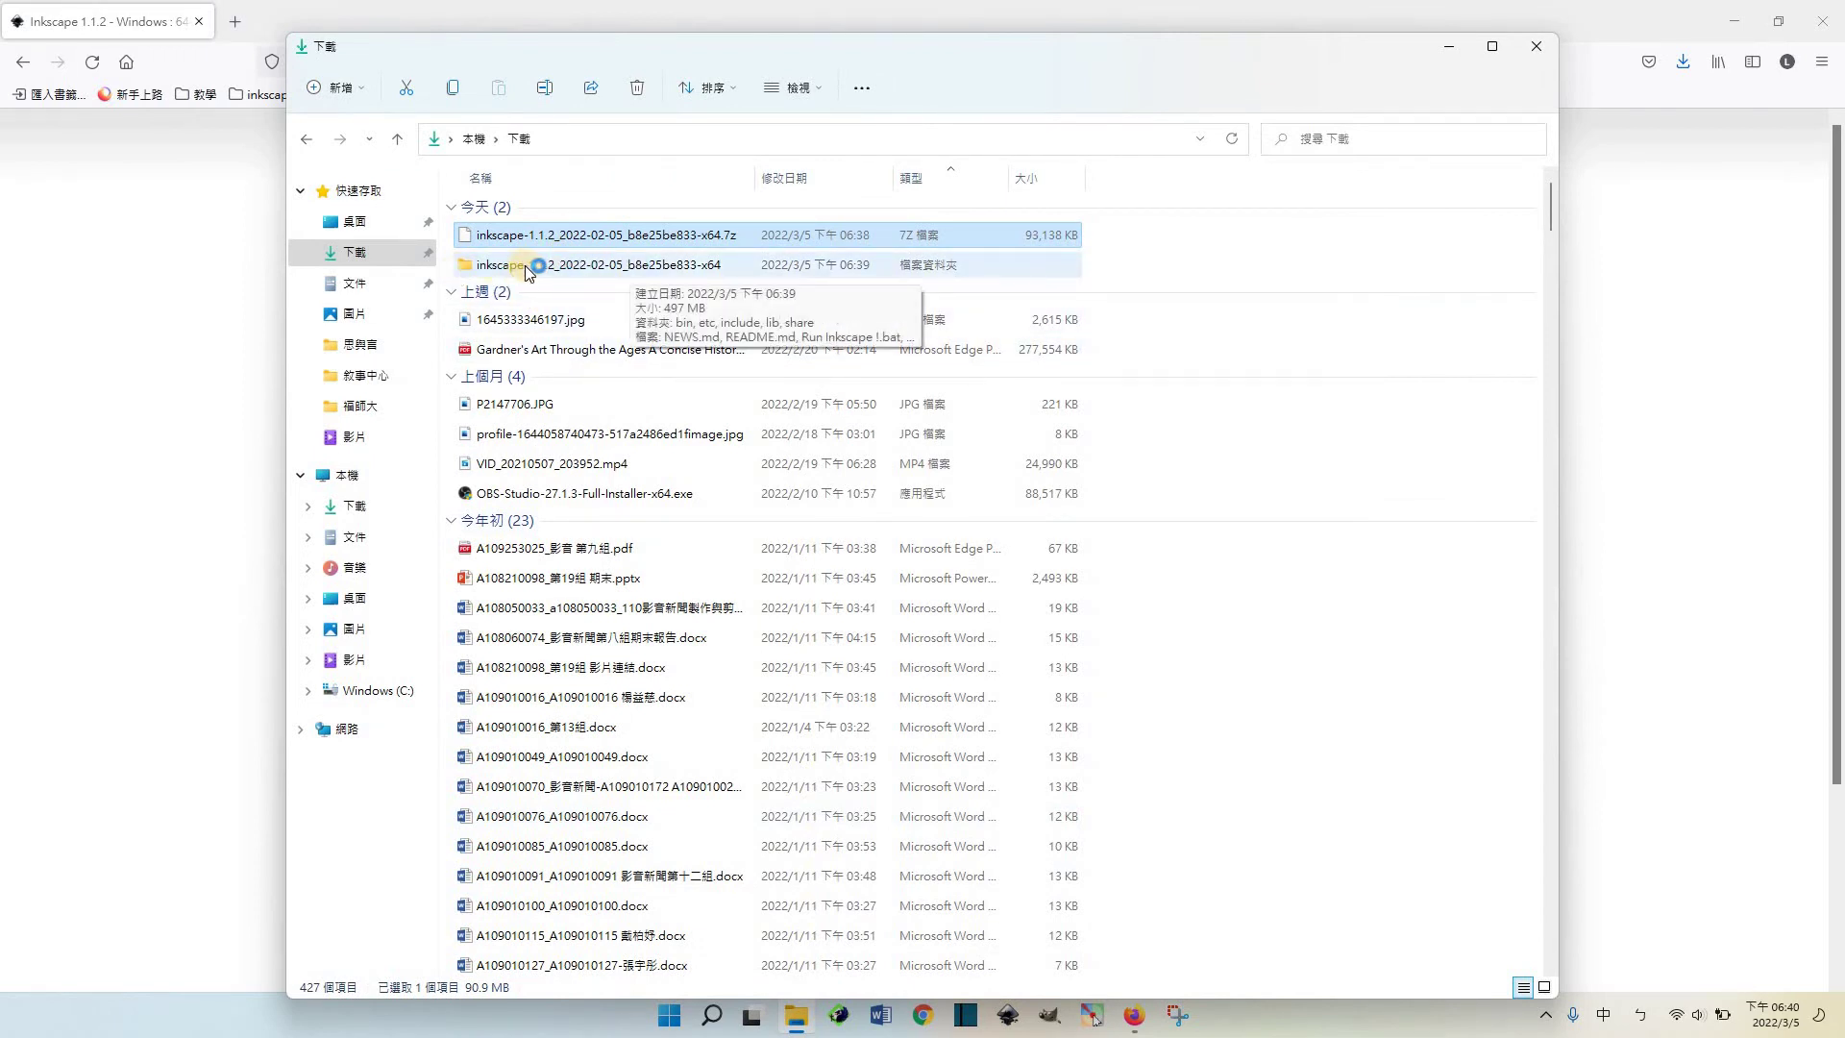
# Step: Open the extracted inkscape-1.1.2 x64 folder listing bin, etc, lib, share and Run Inkscape .bat files
pyautogui.moveTo(597, 265)
pyautogui.doubleClick(680, 266)
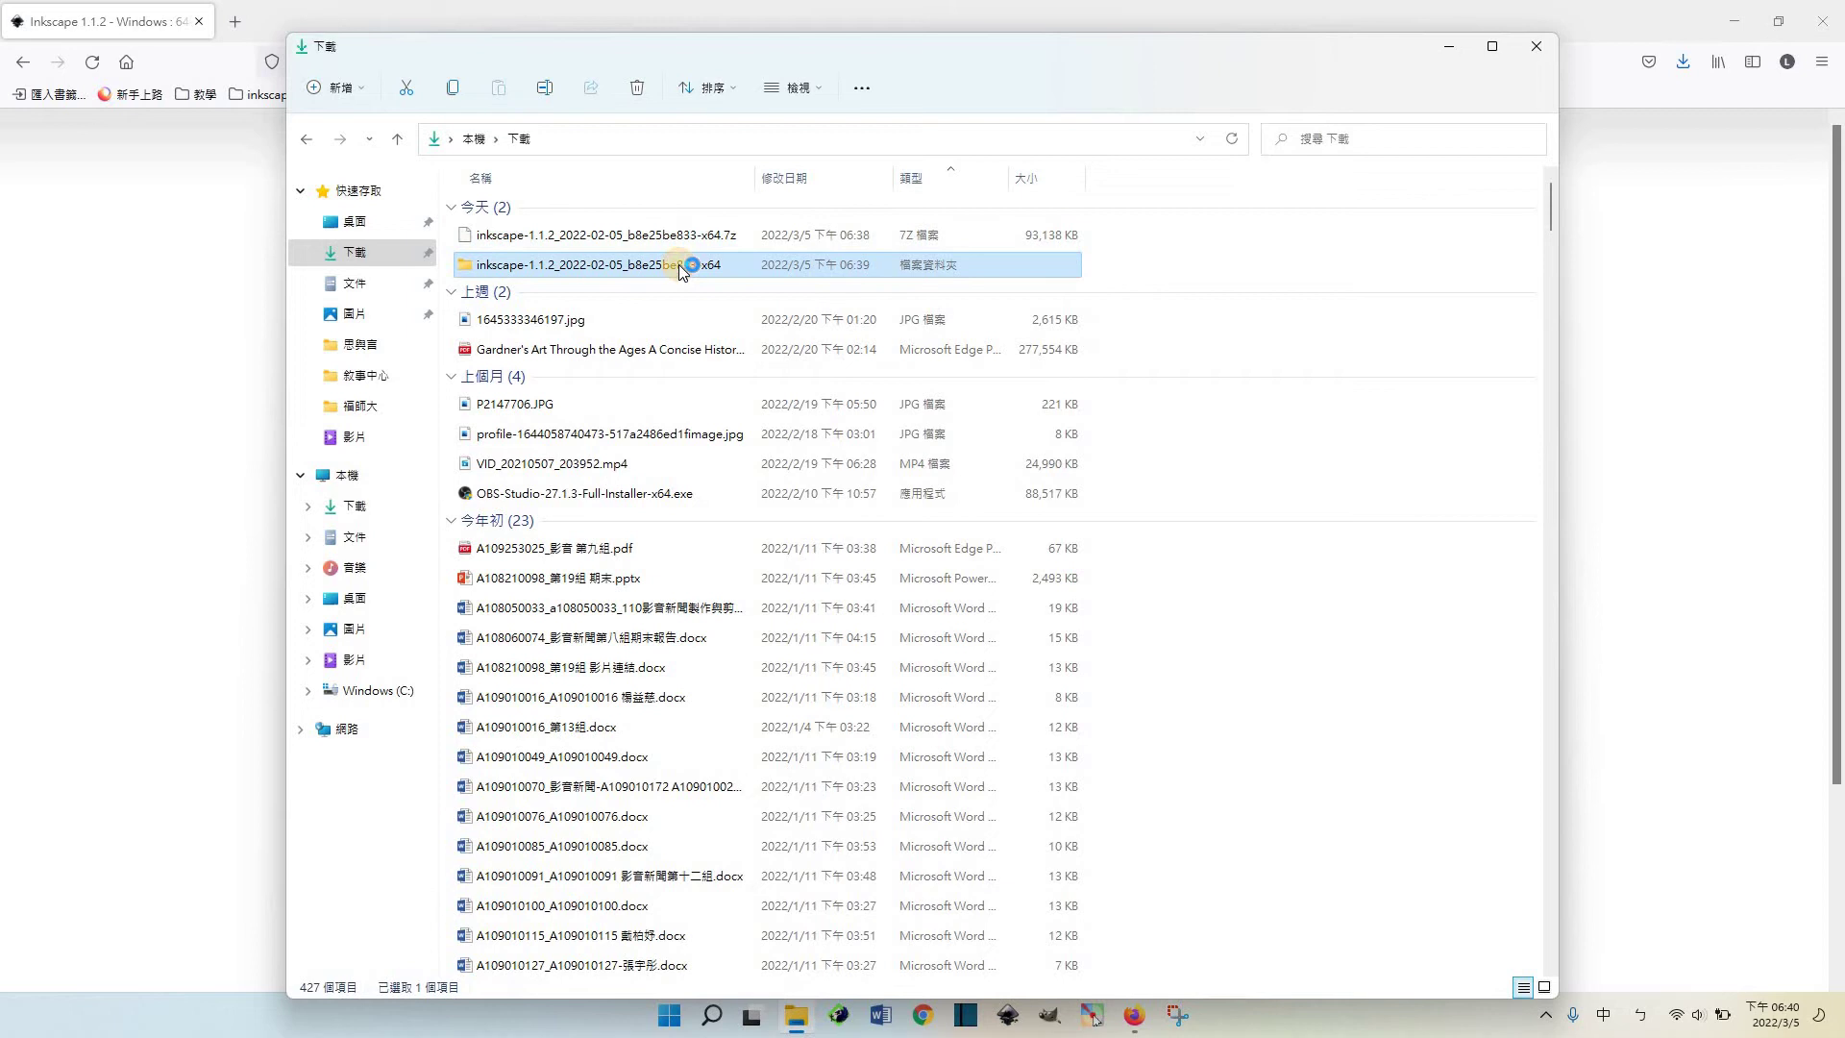
pyautogui.click(401, 140)
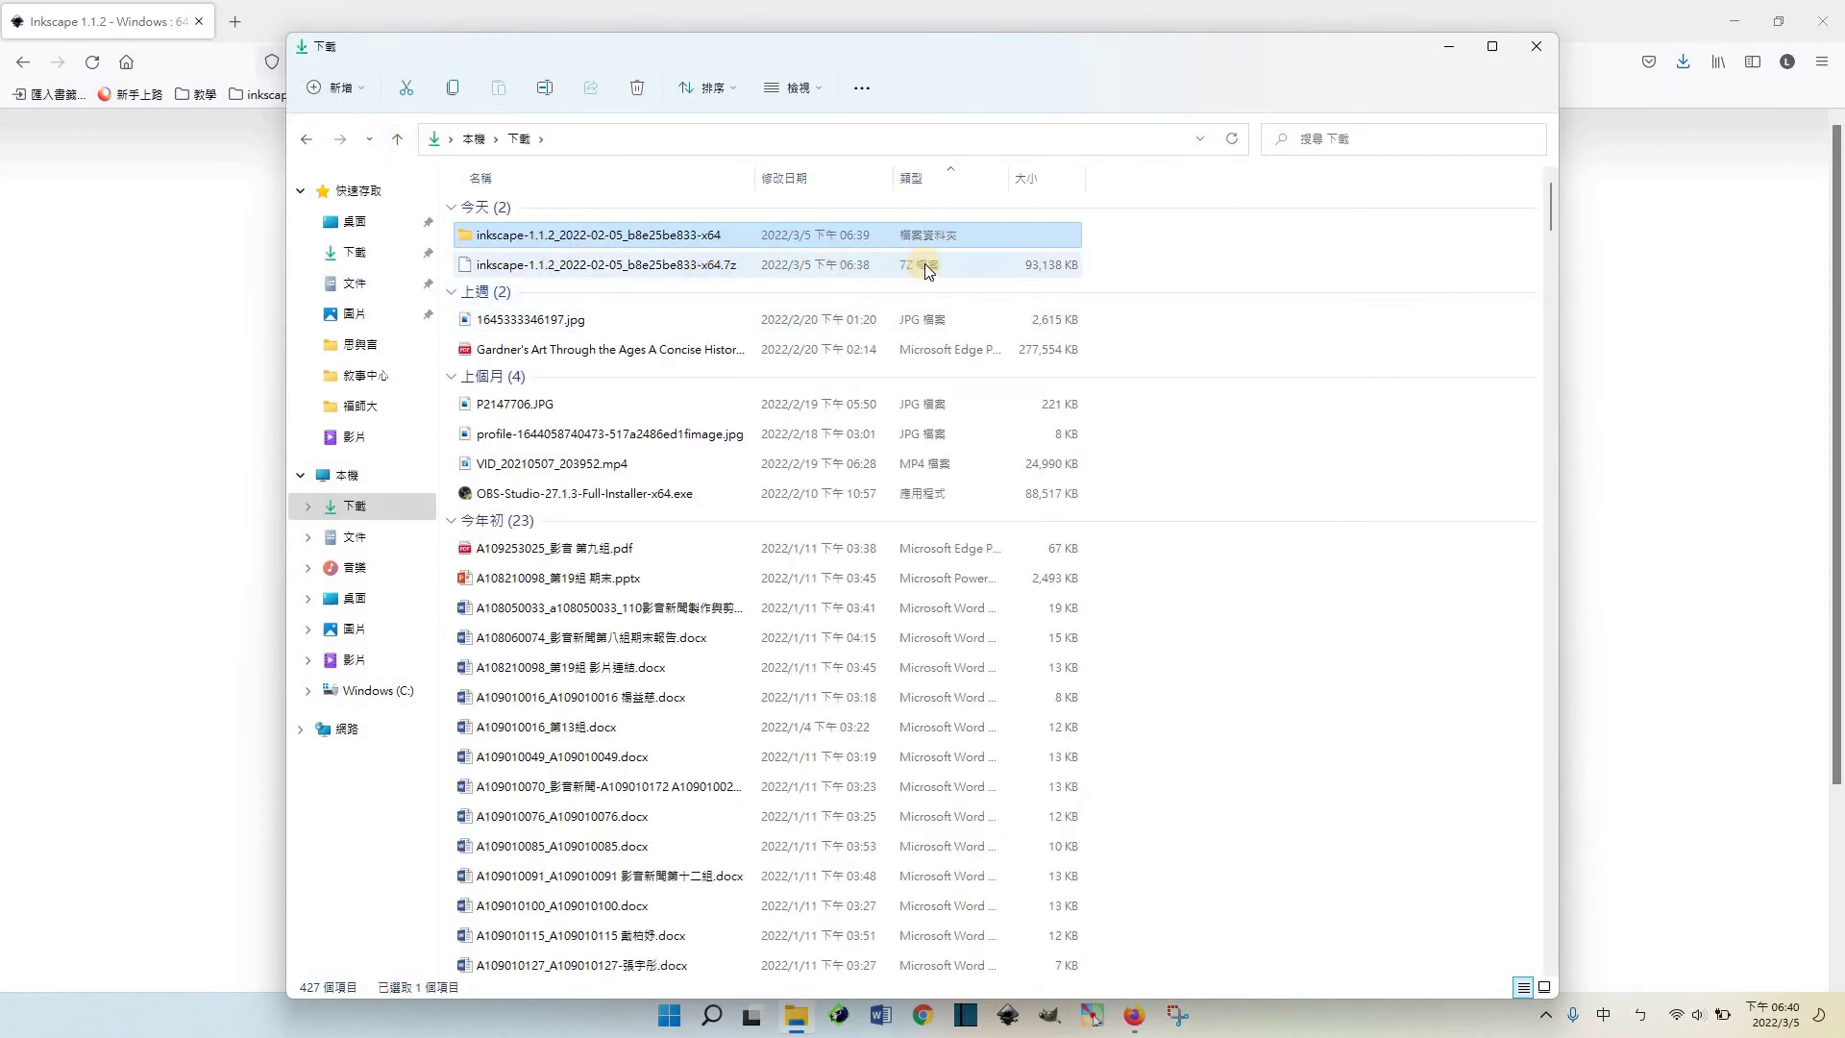
pyautogui.click(579, 236)
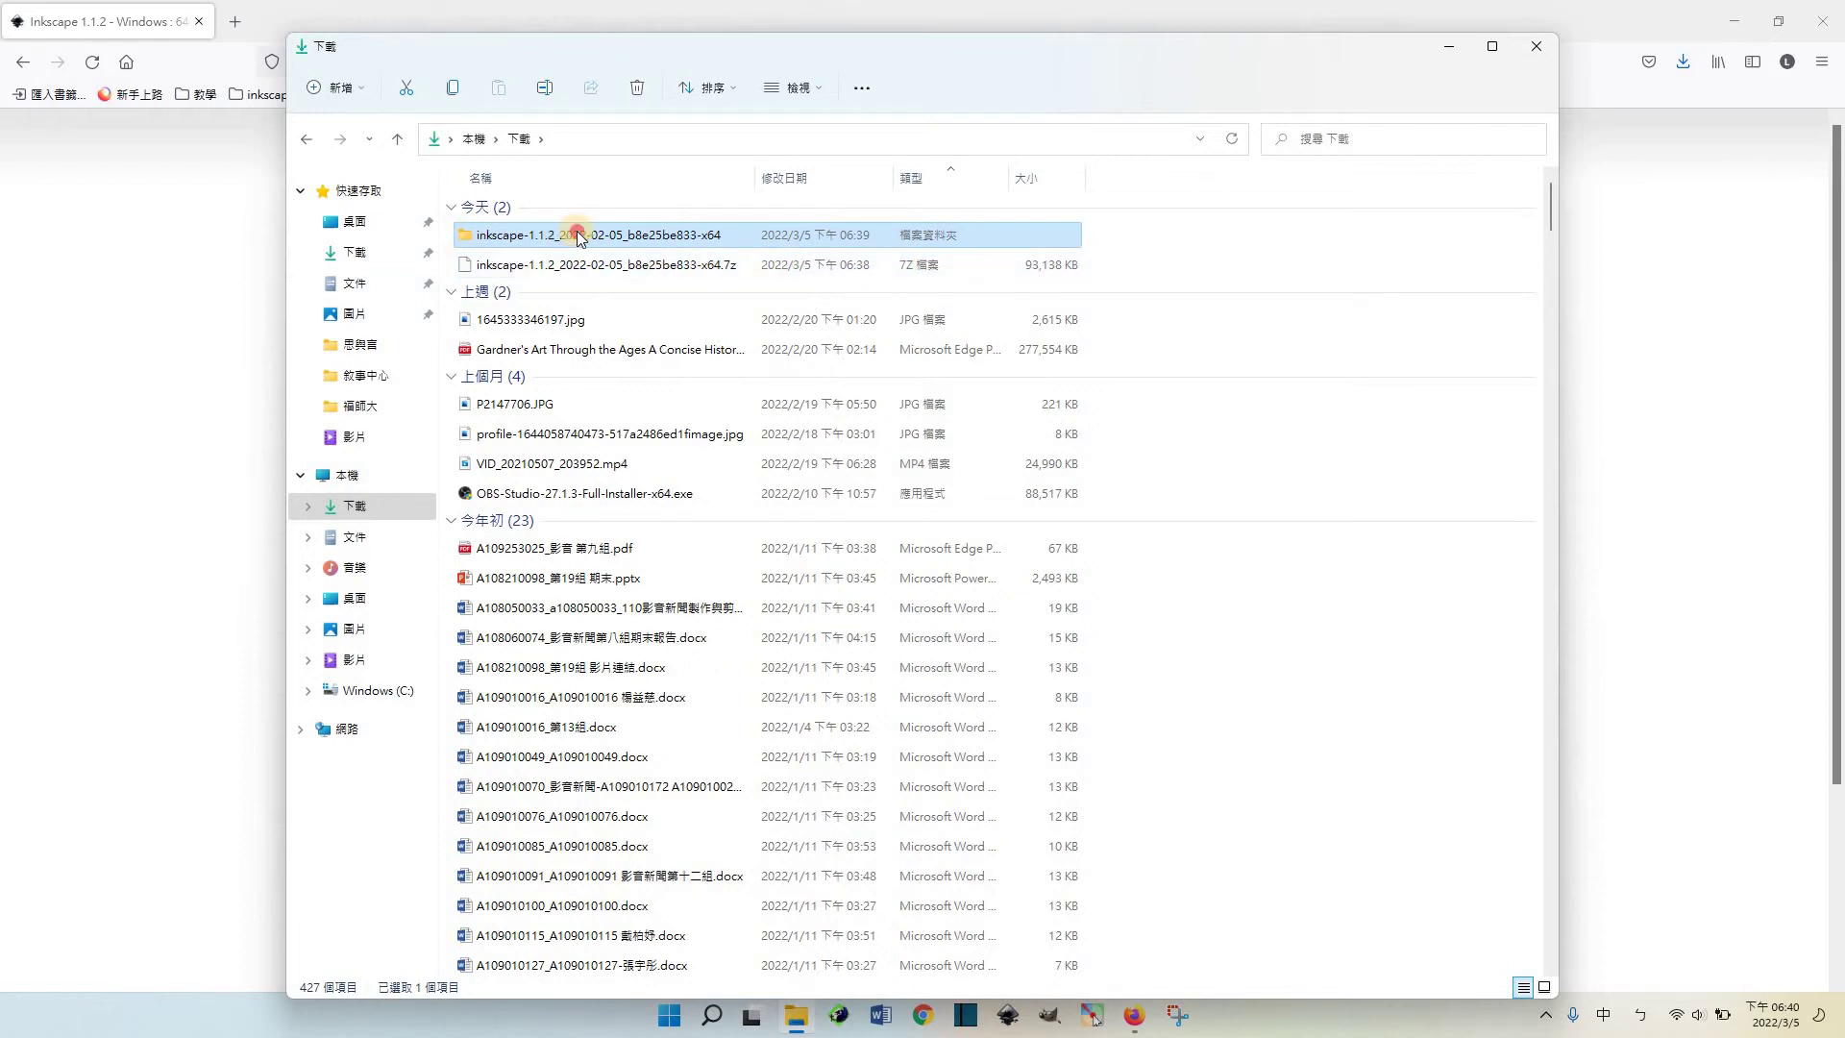
pyautogui.doubleClick(578, 236)
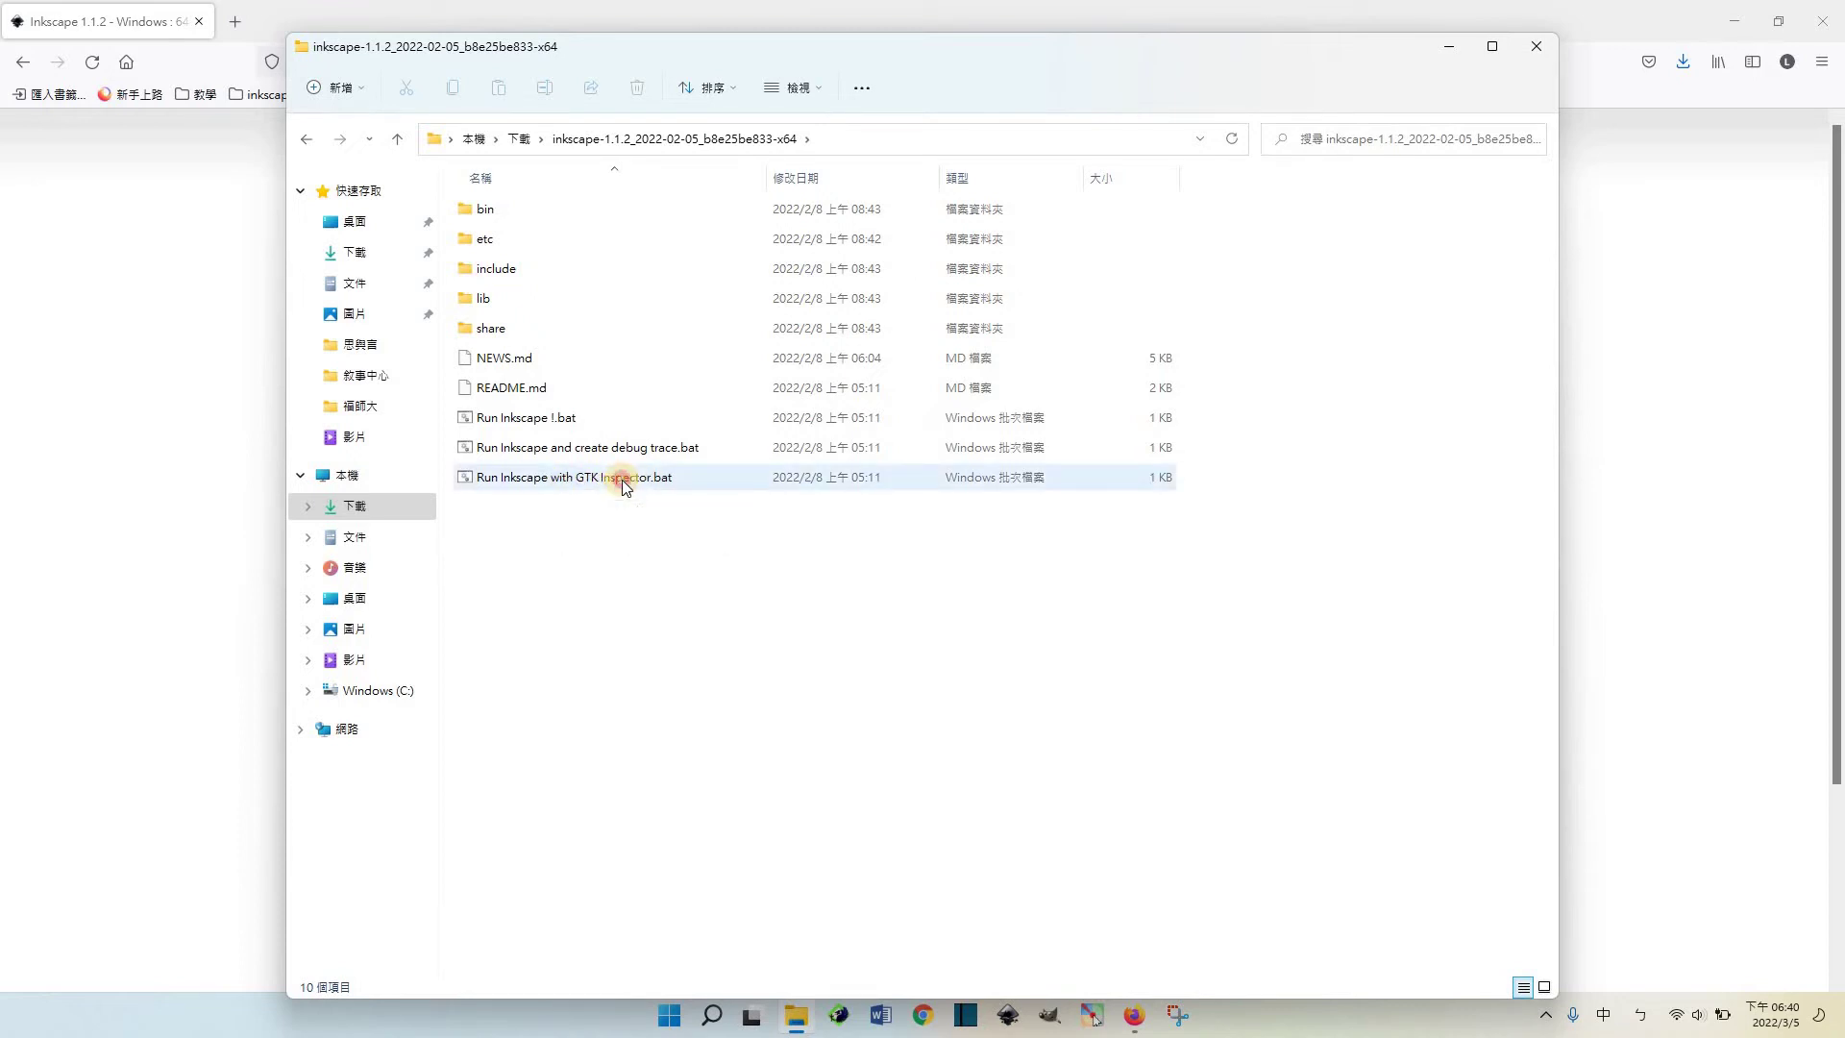
# Step: Launch Inkscape with 'Run Inkscape with GTK Inspector.bat', then minimize File Explorer and Firefox
pyautogui.doubleClick(621, 480)
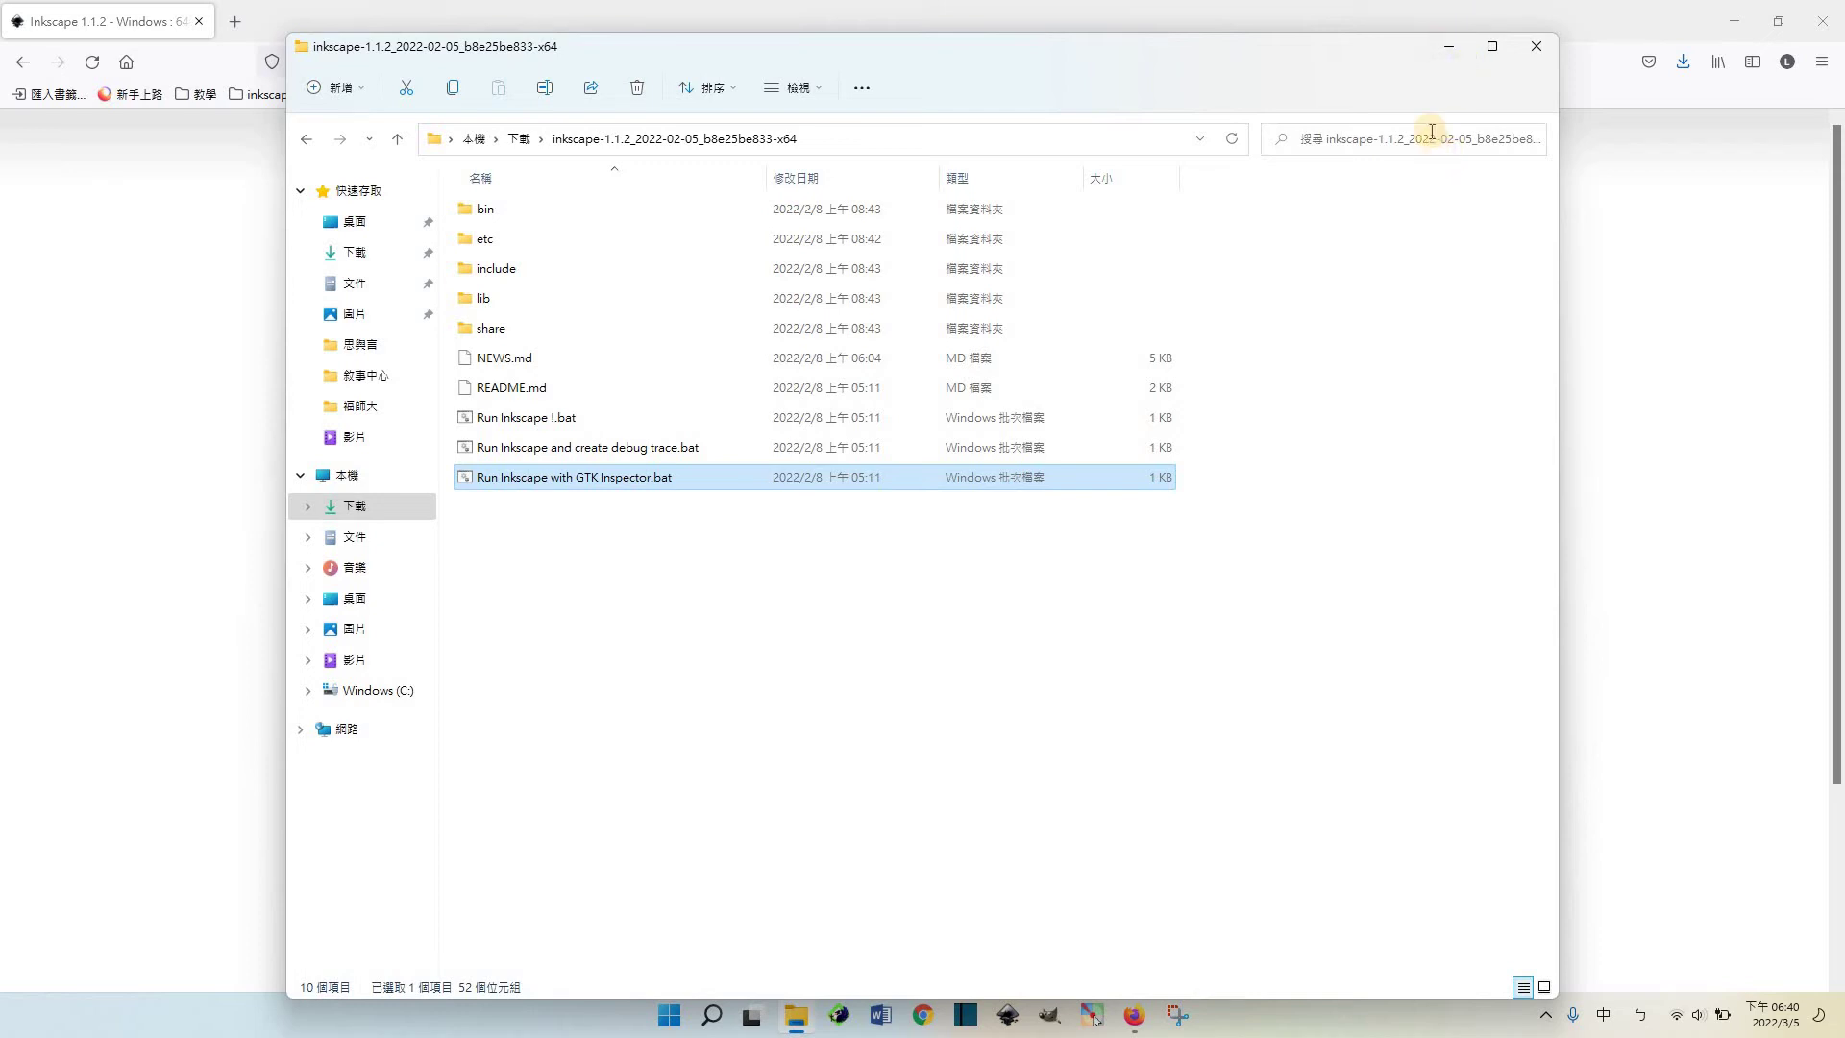
pyautogui.click(1449, 47)
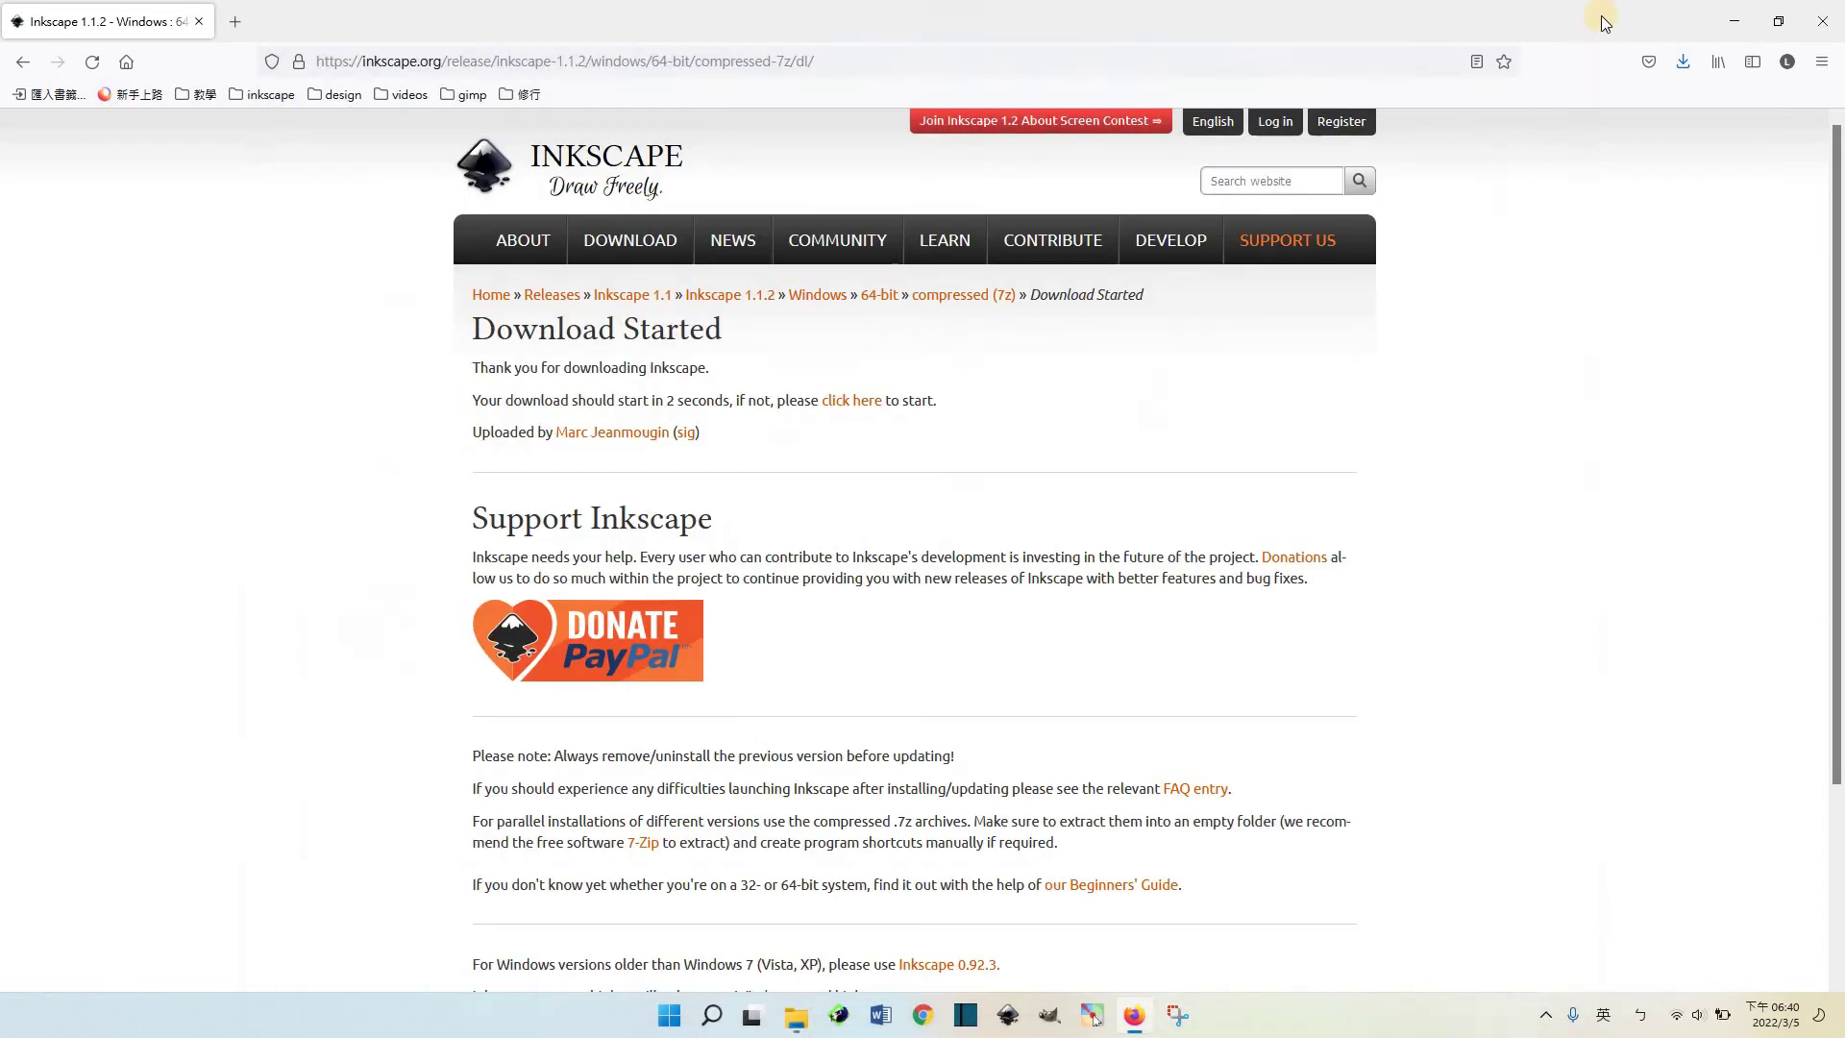
pyautogui.click(1732, 25)
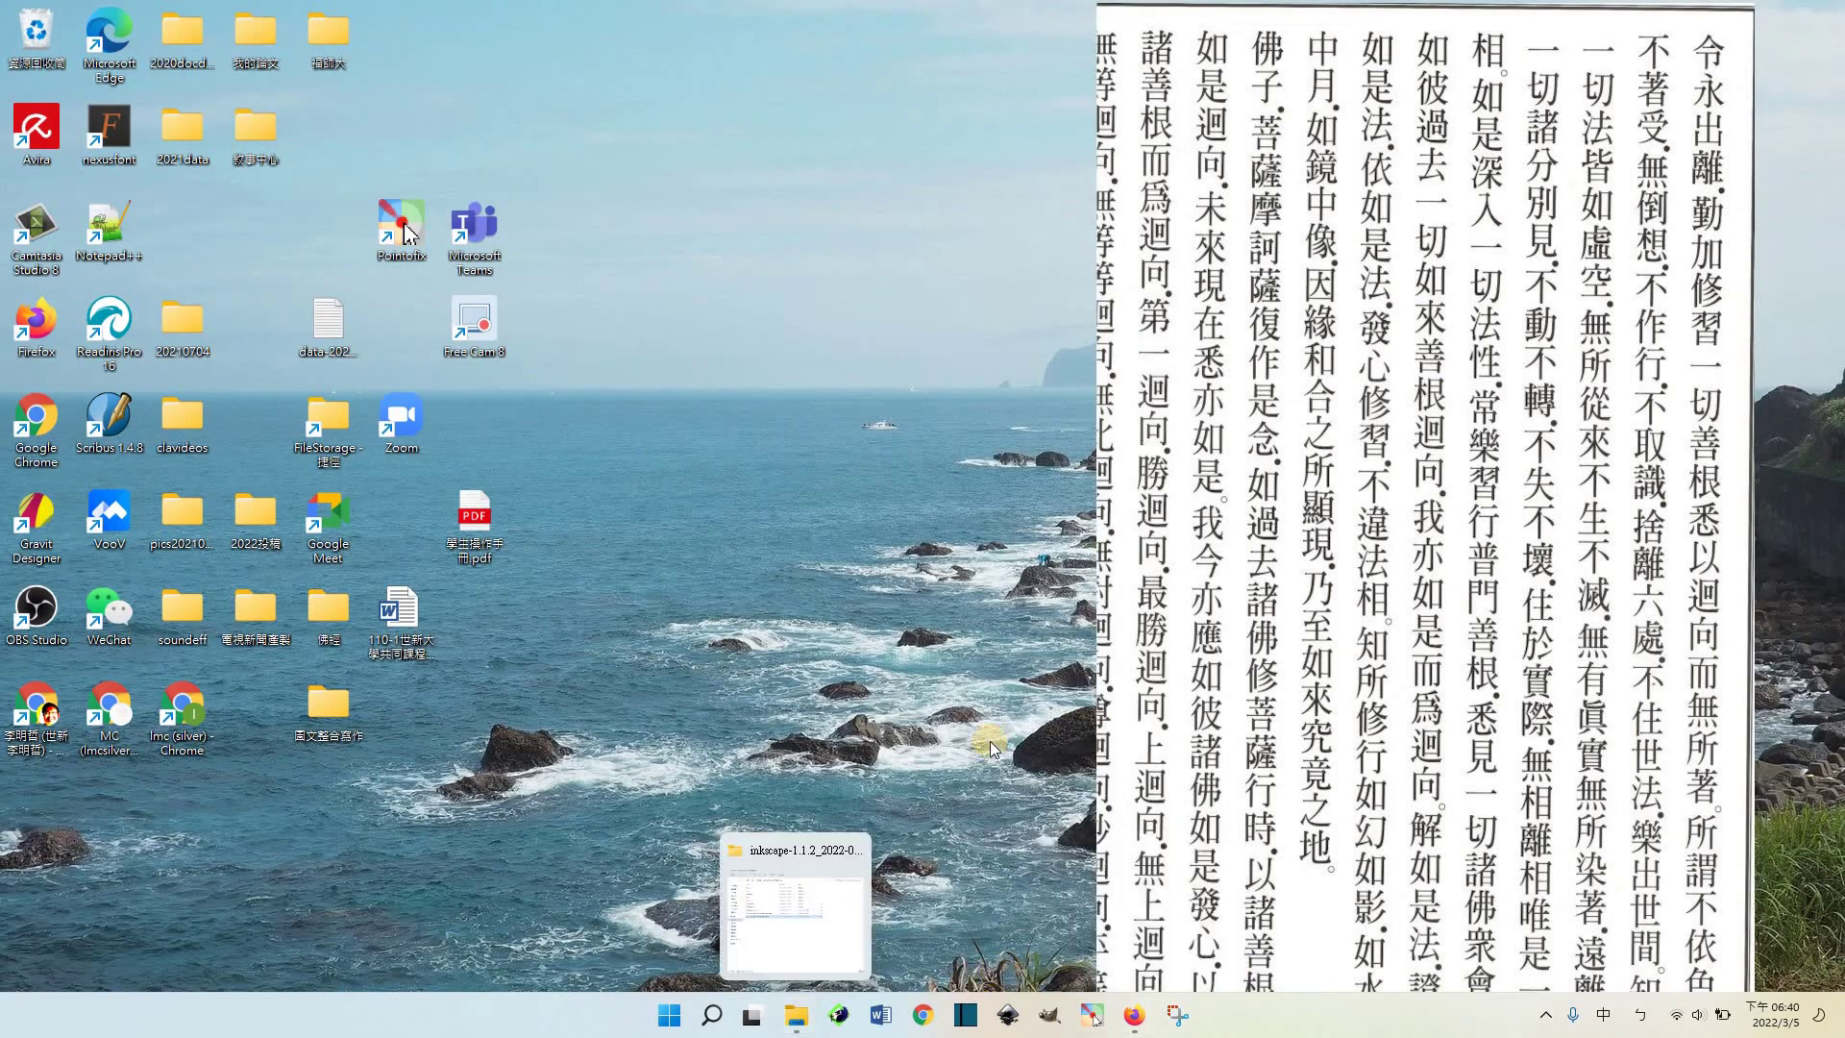
pyautogui.moveTo(794, 1015)
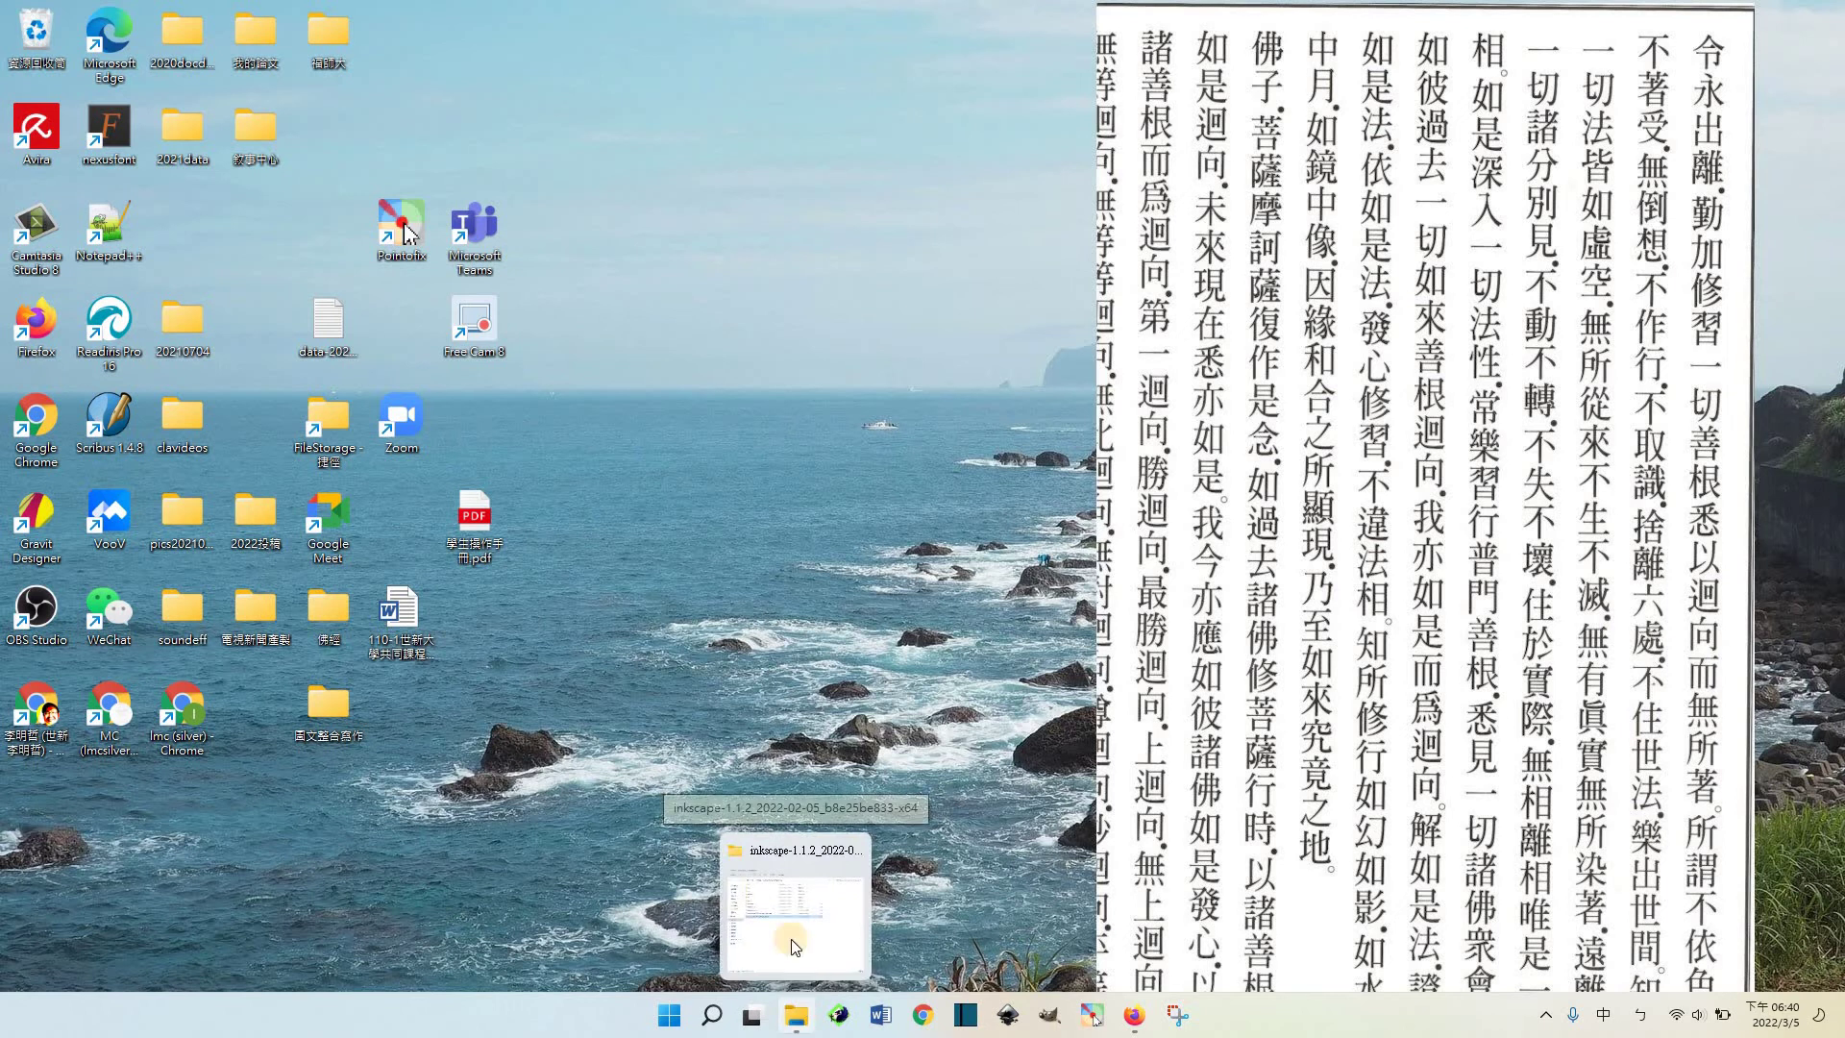
# Step: Restore the inkscape-1.1.2 x64 folder window from the taskbar and drag it lower on screen
pyautogui.click(794, 863)
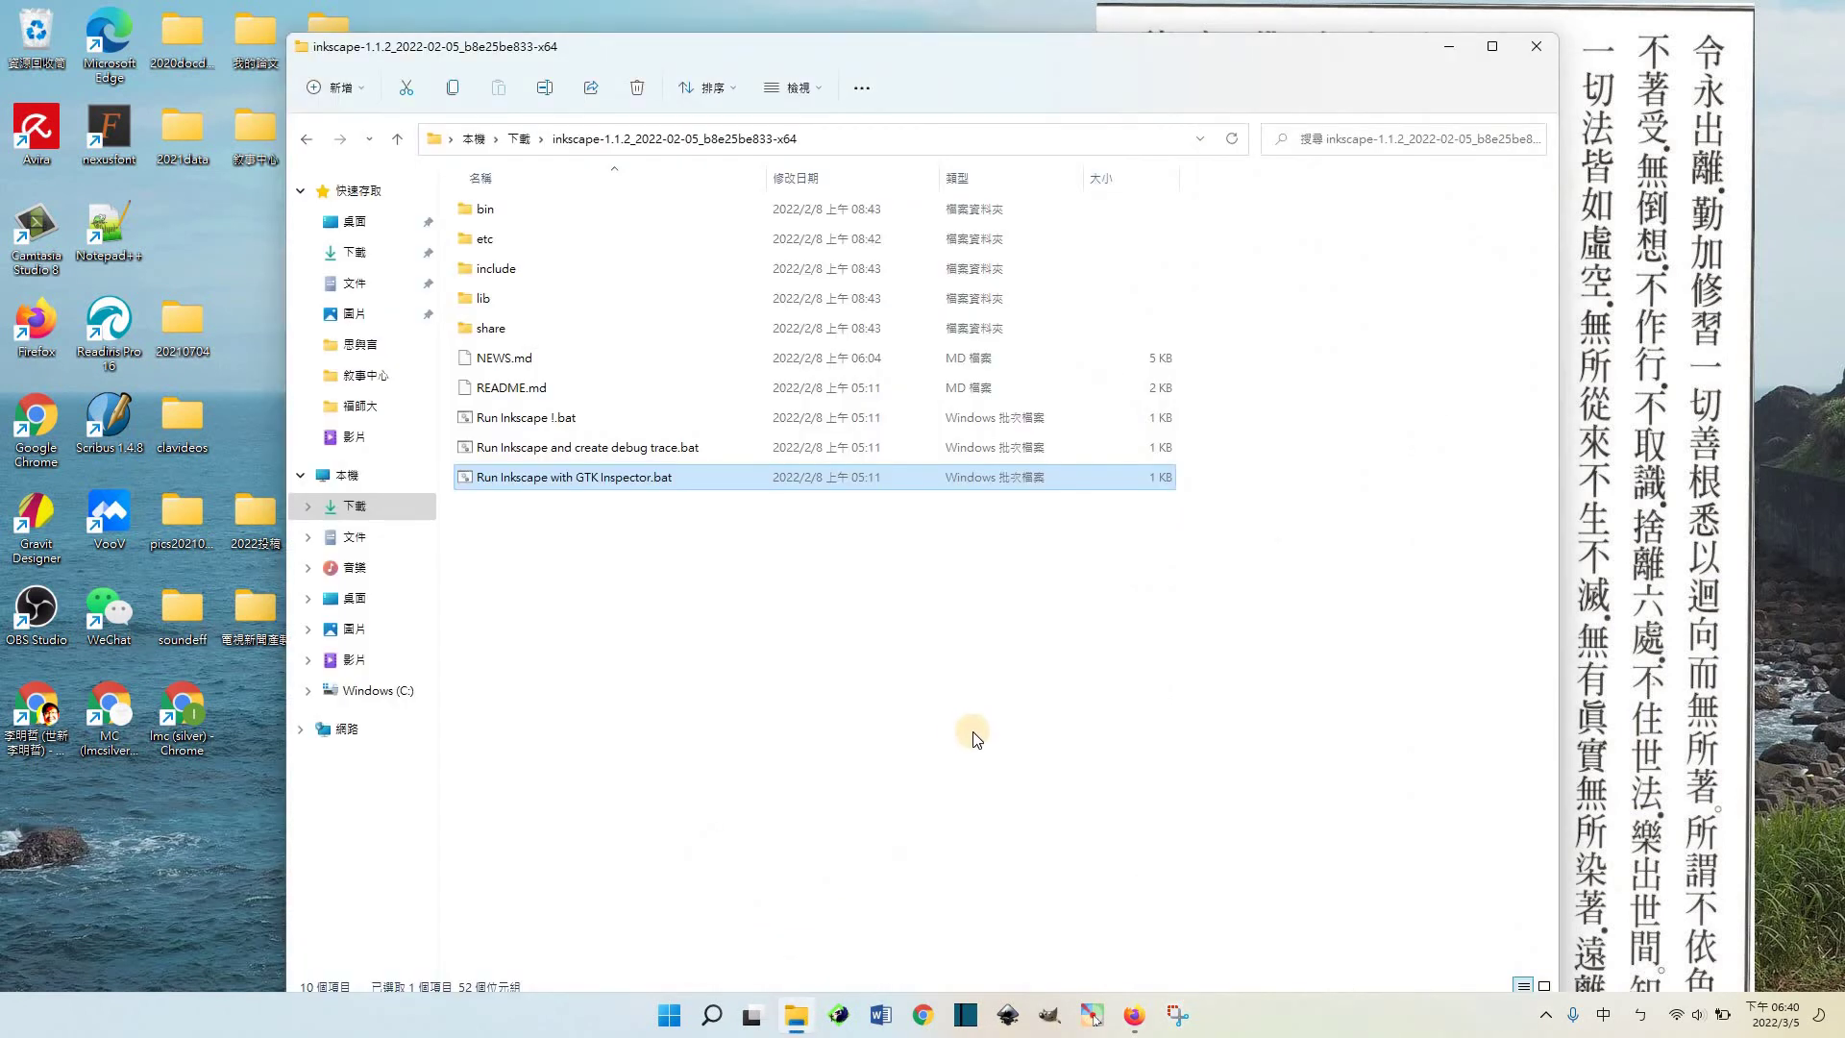
pyautogui.moveTo(1166, 48)
pyautogui.mouseDown()
pyautogui.moveTo(1092, 50)
pyautogui.moveTo(1124, 31)
pyautogui.mouseUp()
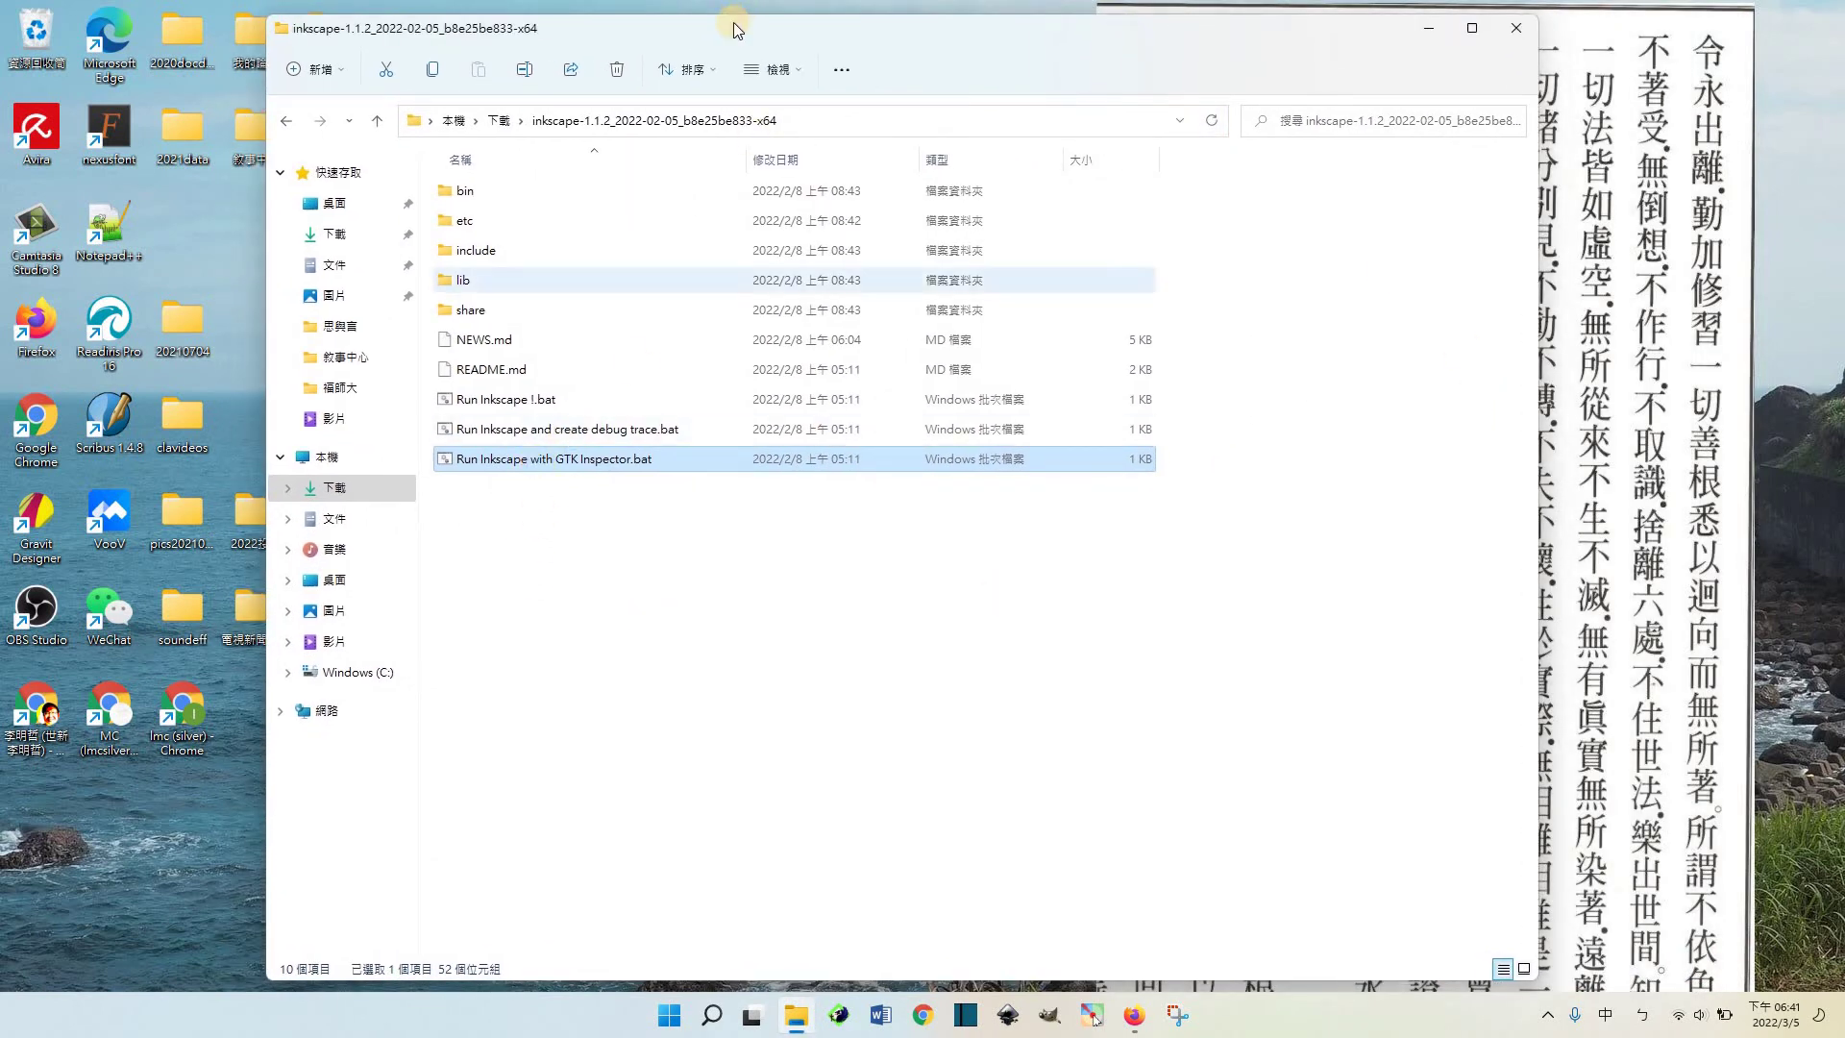
pyautogui.moveTo(733, 28)
pyautogui.mouseDown()
pyautogui.moveTo(751, 373)
pyautogui.moveTo(732, 28)
pyautogui.mouseUp()
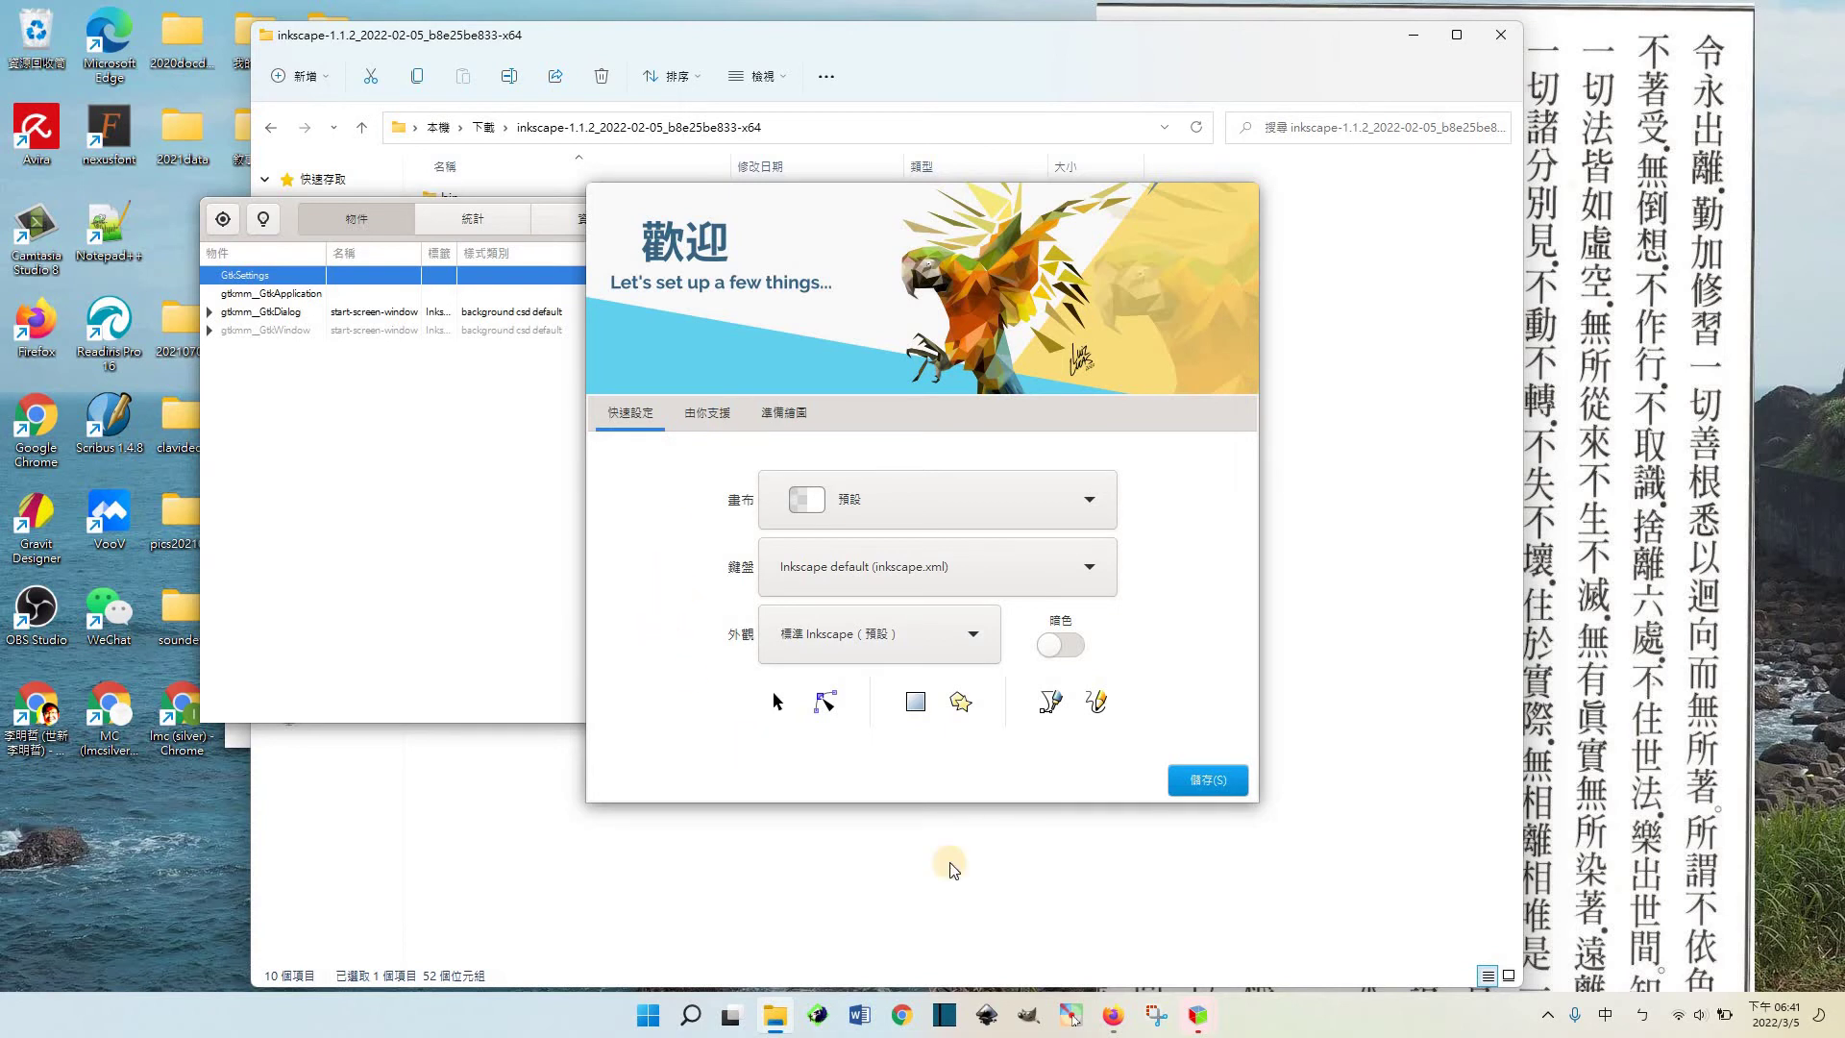
# Step: Advance Inkscape's welcome screen past the support page to the 準備繪圖 drawing-start page
pyautogui.click(1207, 781)
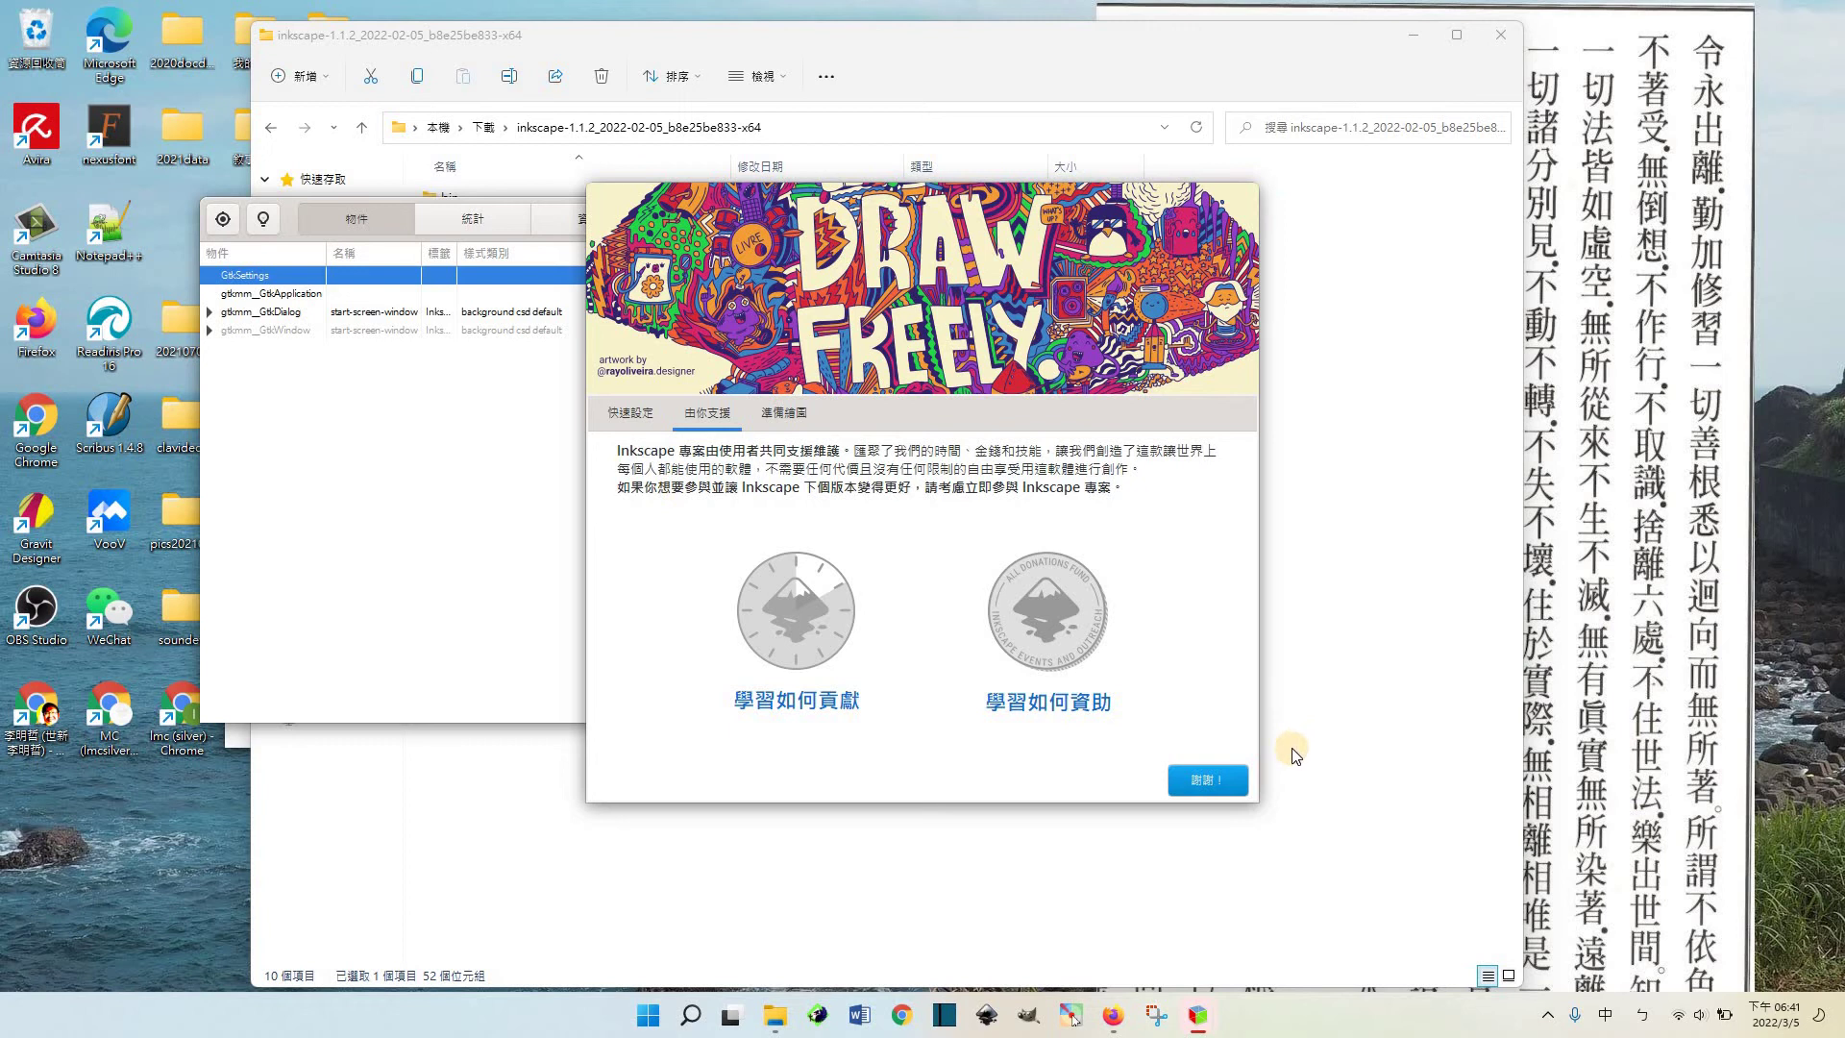
pyautogui.click(1207, 783)
pyautogui.click(1207, 782)
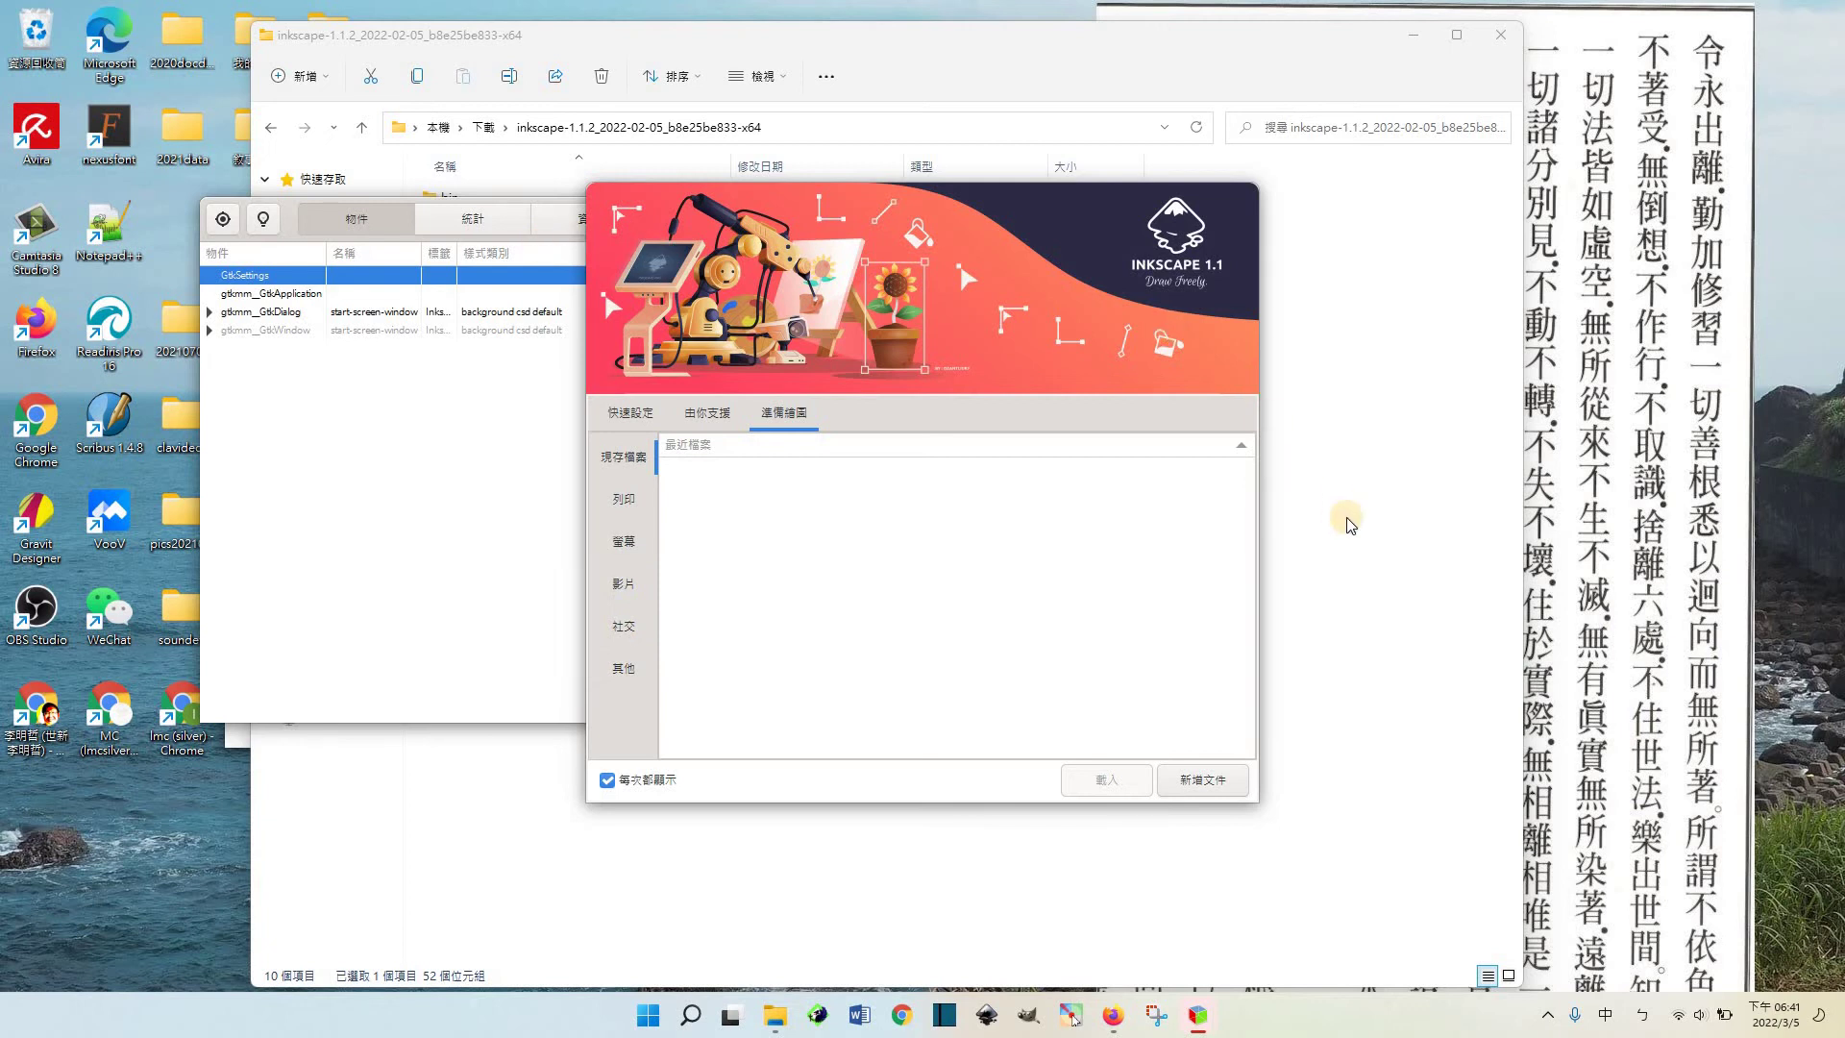
# Step: Open a new document, 新文件 1, from the 影片 (Video) HD 1080p template
pyautogui.click(622, 591)
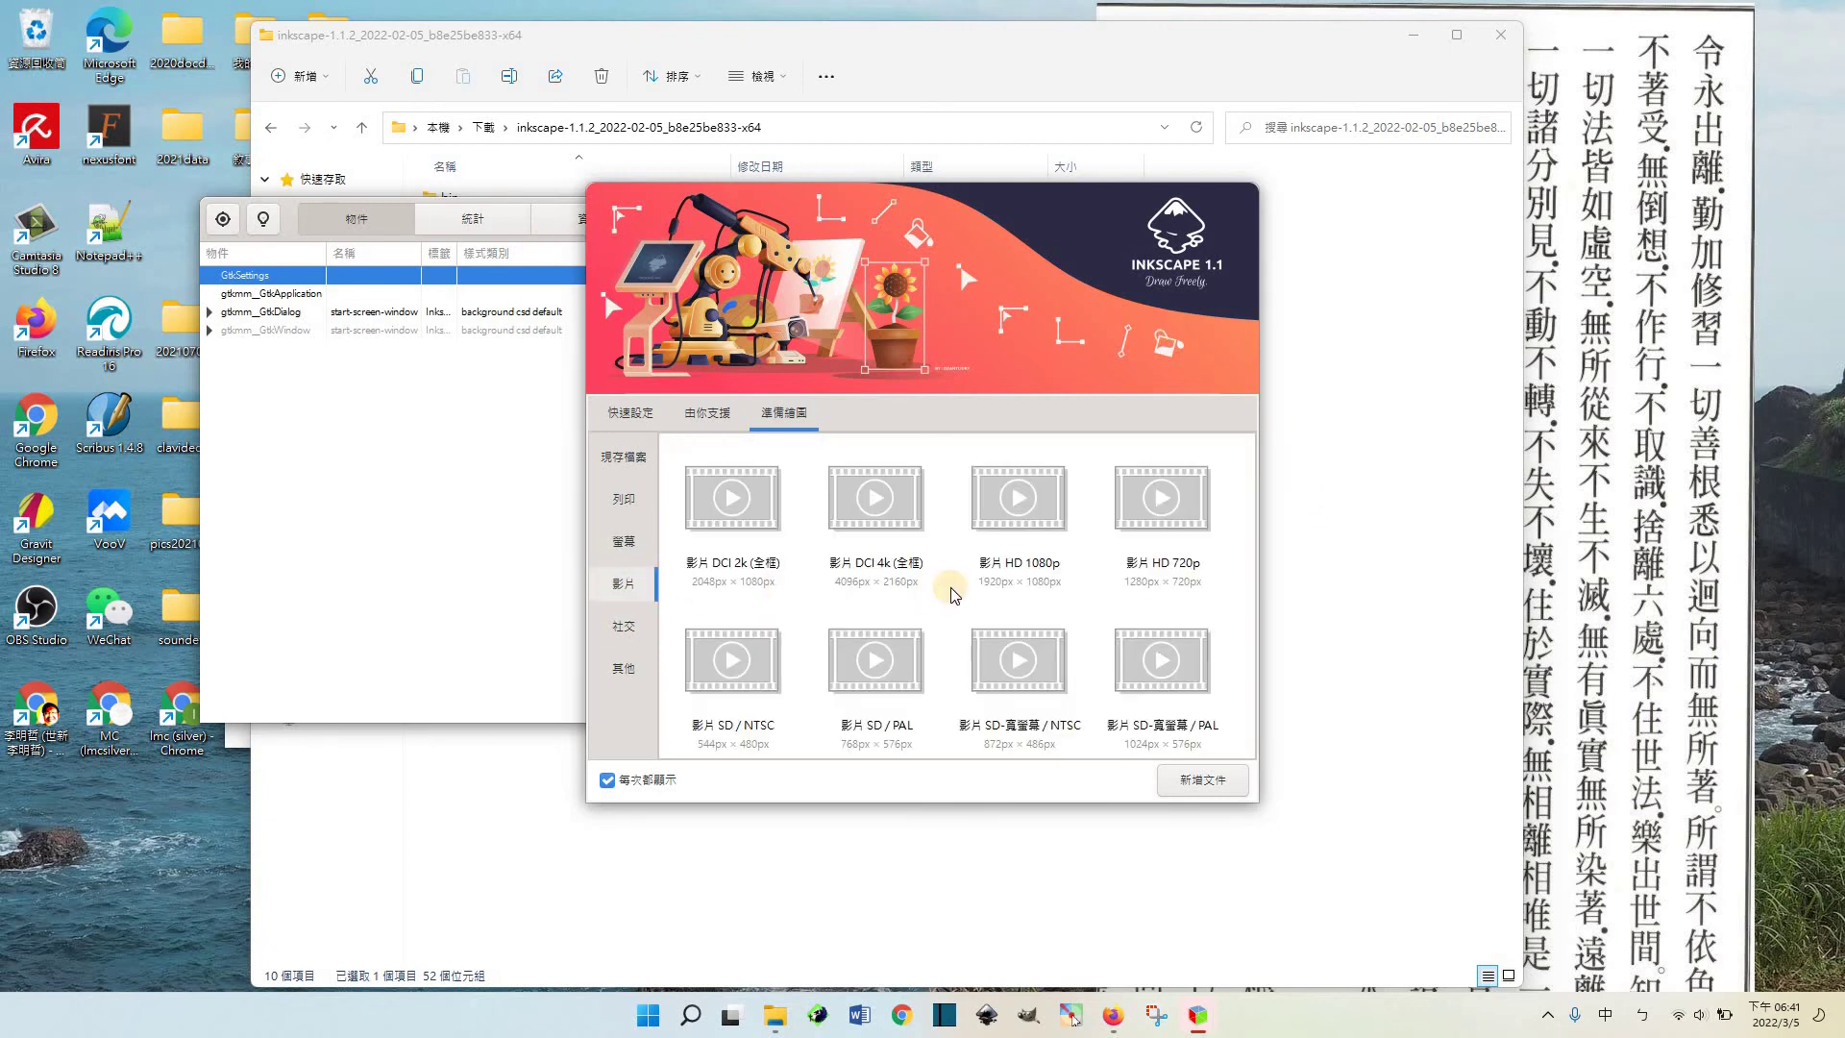
pyautogui.click(1148, 556)
pyautogui.click(1017, 500)
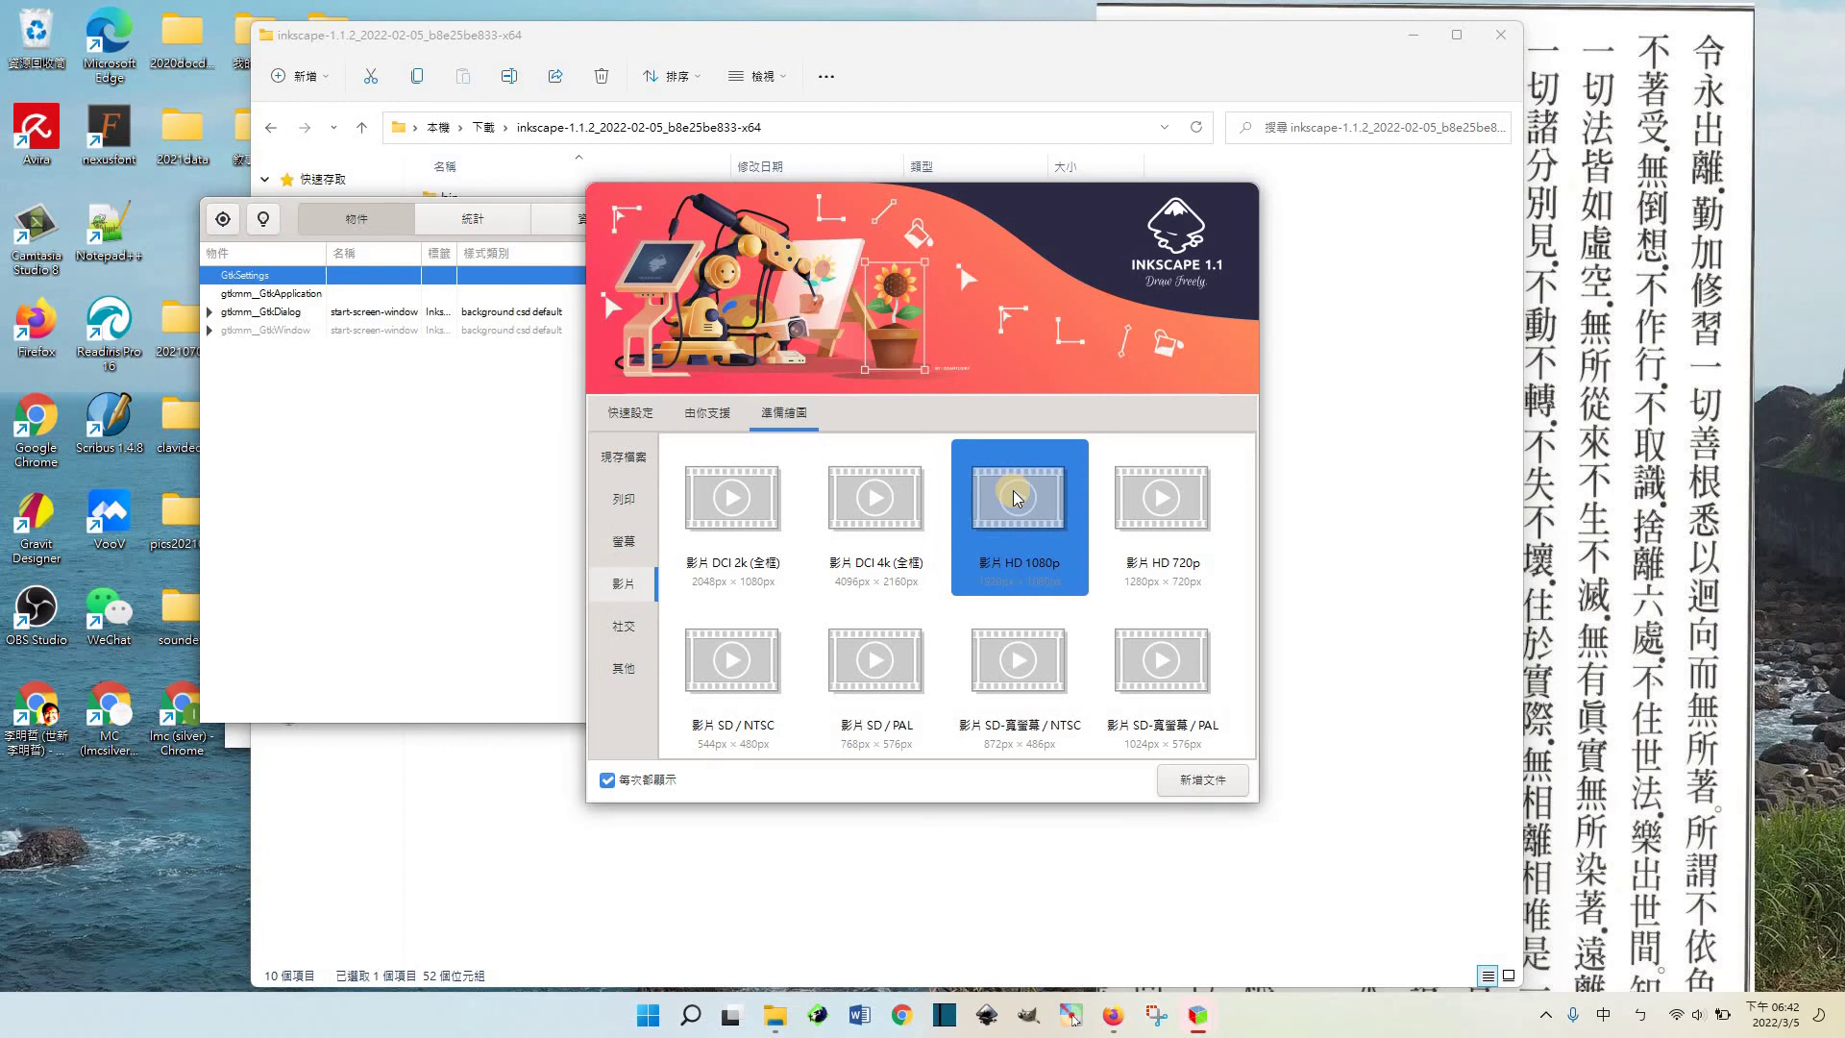
pyautogui.doubleClick(1015, 495)
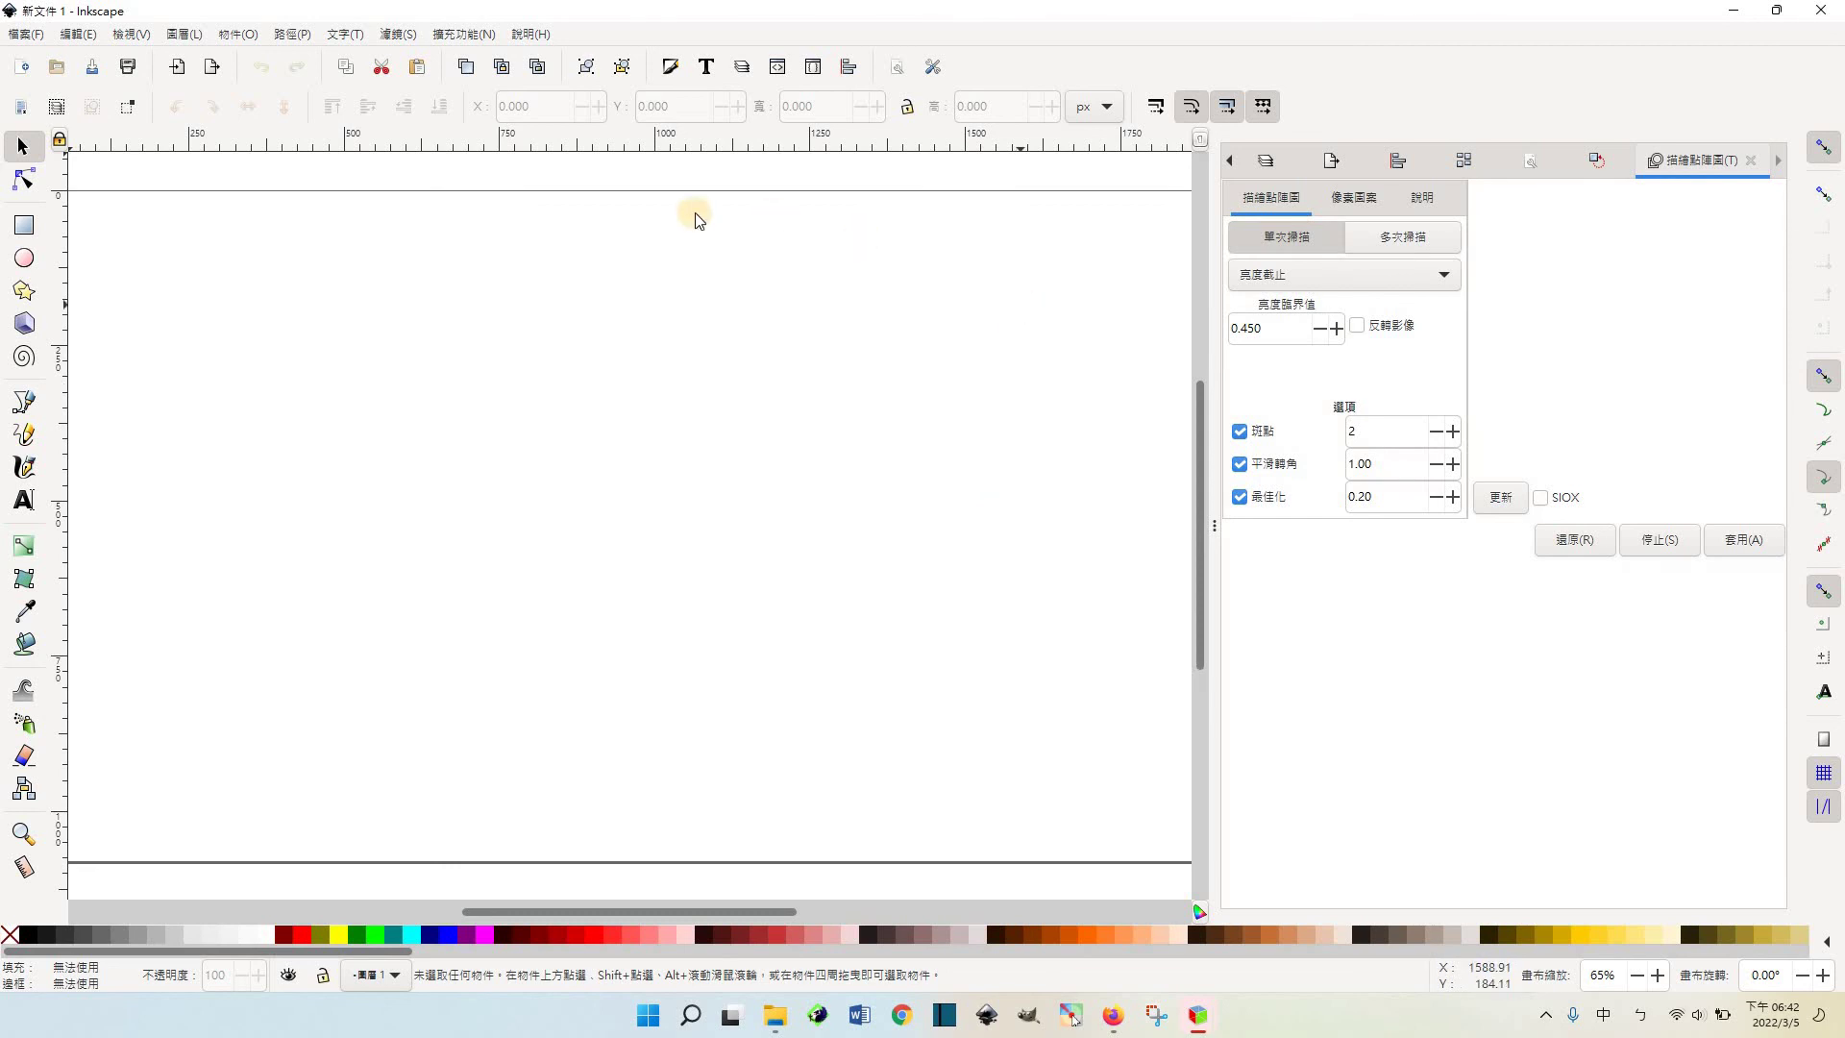
# Step: Confirm version 1.1.2 in Help > About Inkscape, dismiss it, and select the Ellipse tool
pyautogui.click(528, 36)
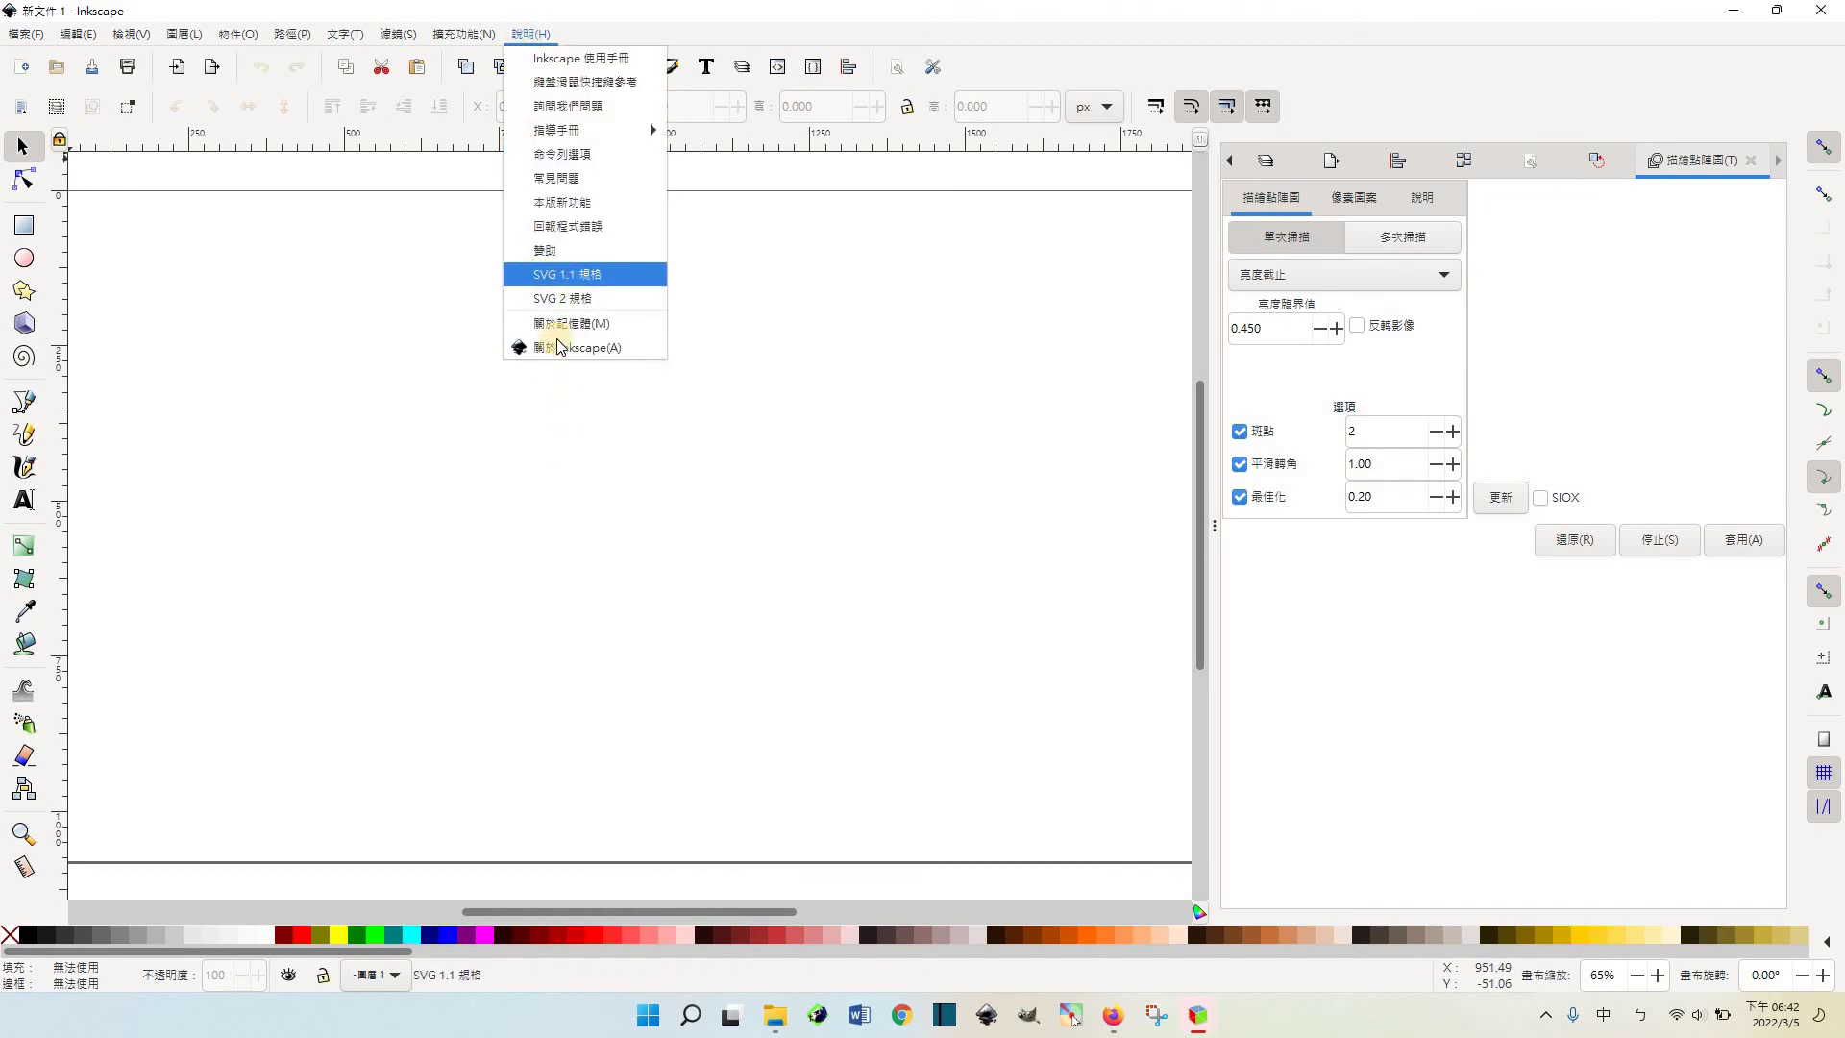
pyautogui.click(566, 348)
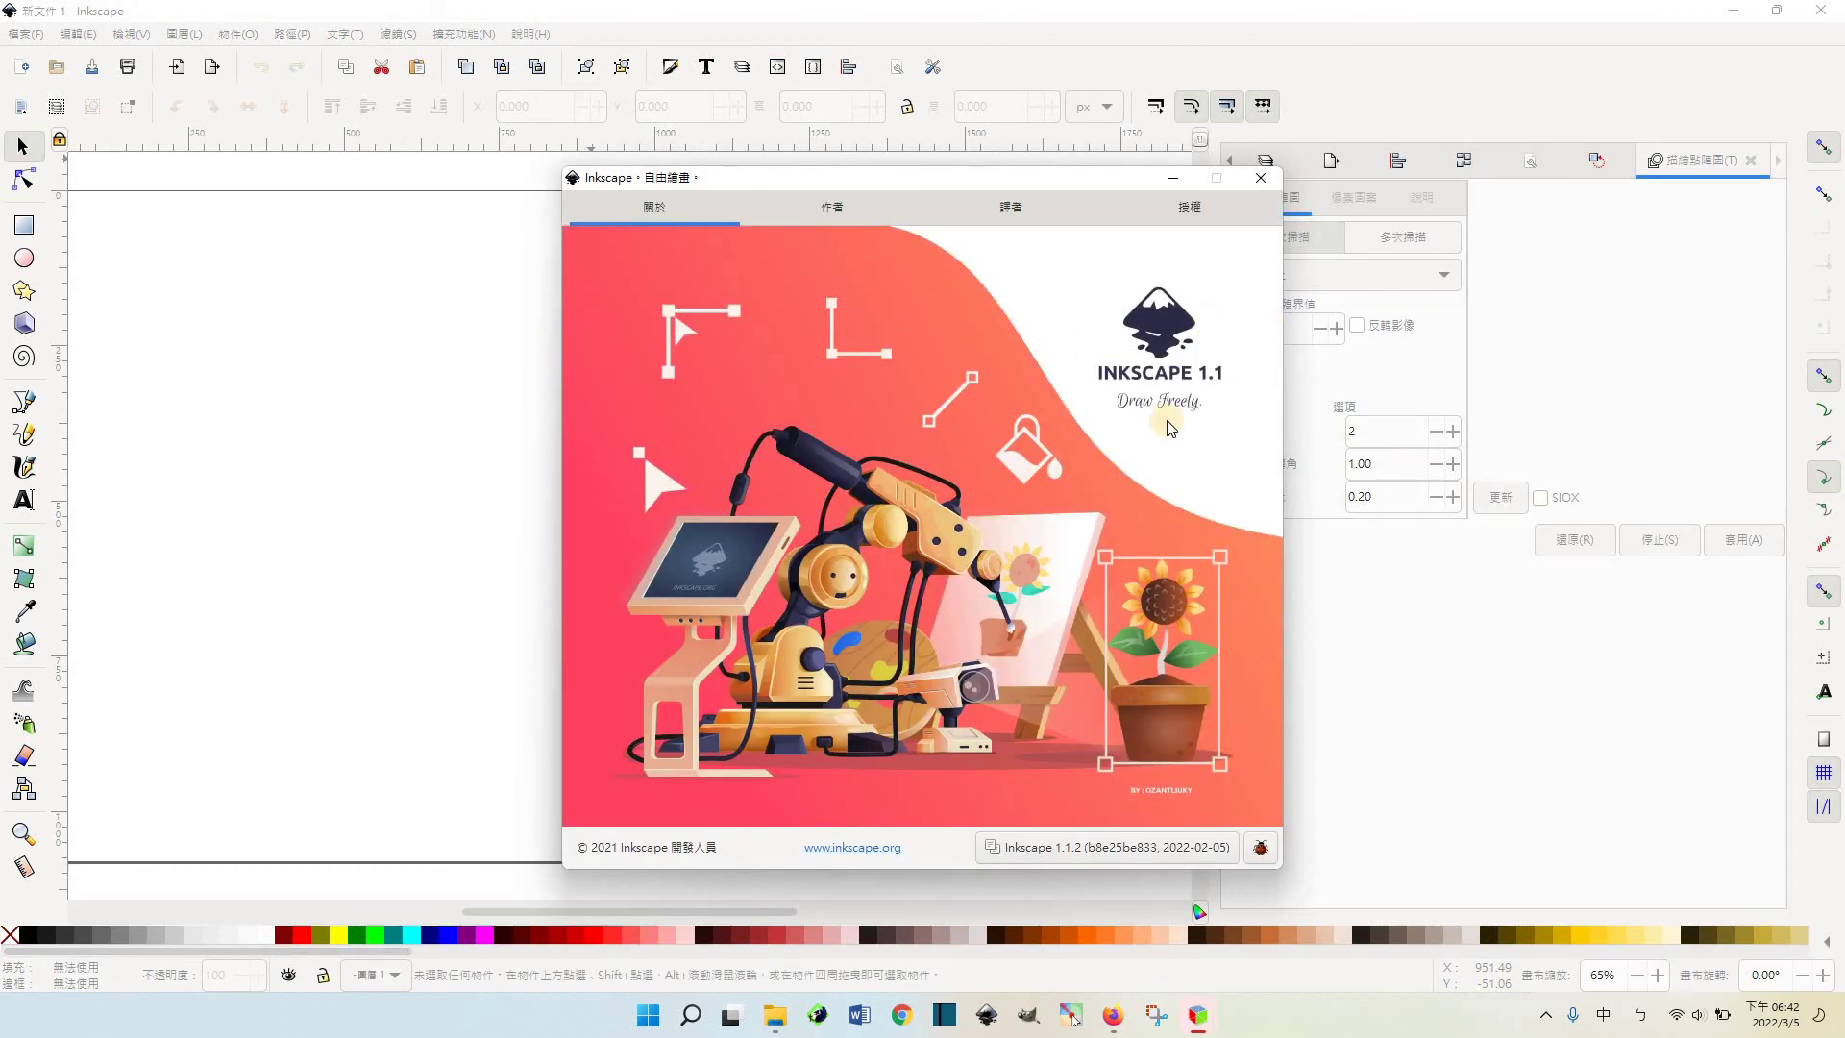
pyautogui.press('Escape')
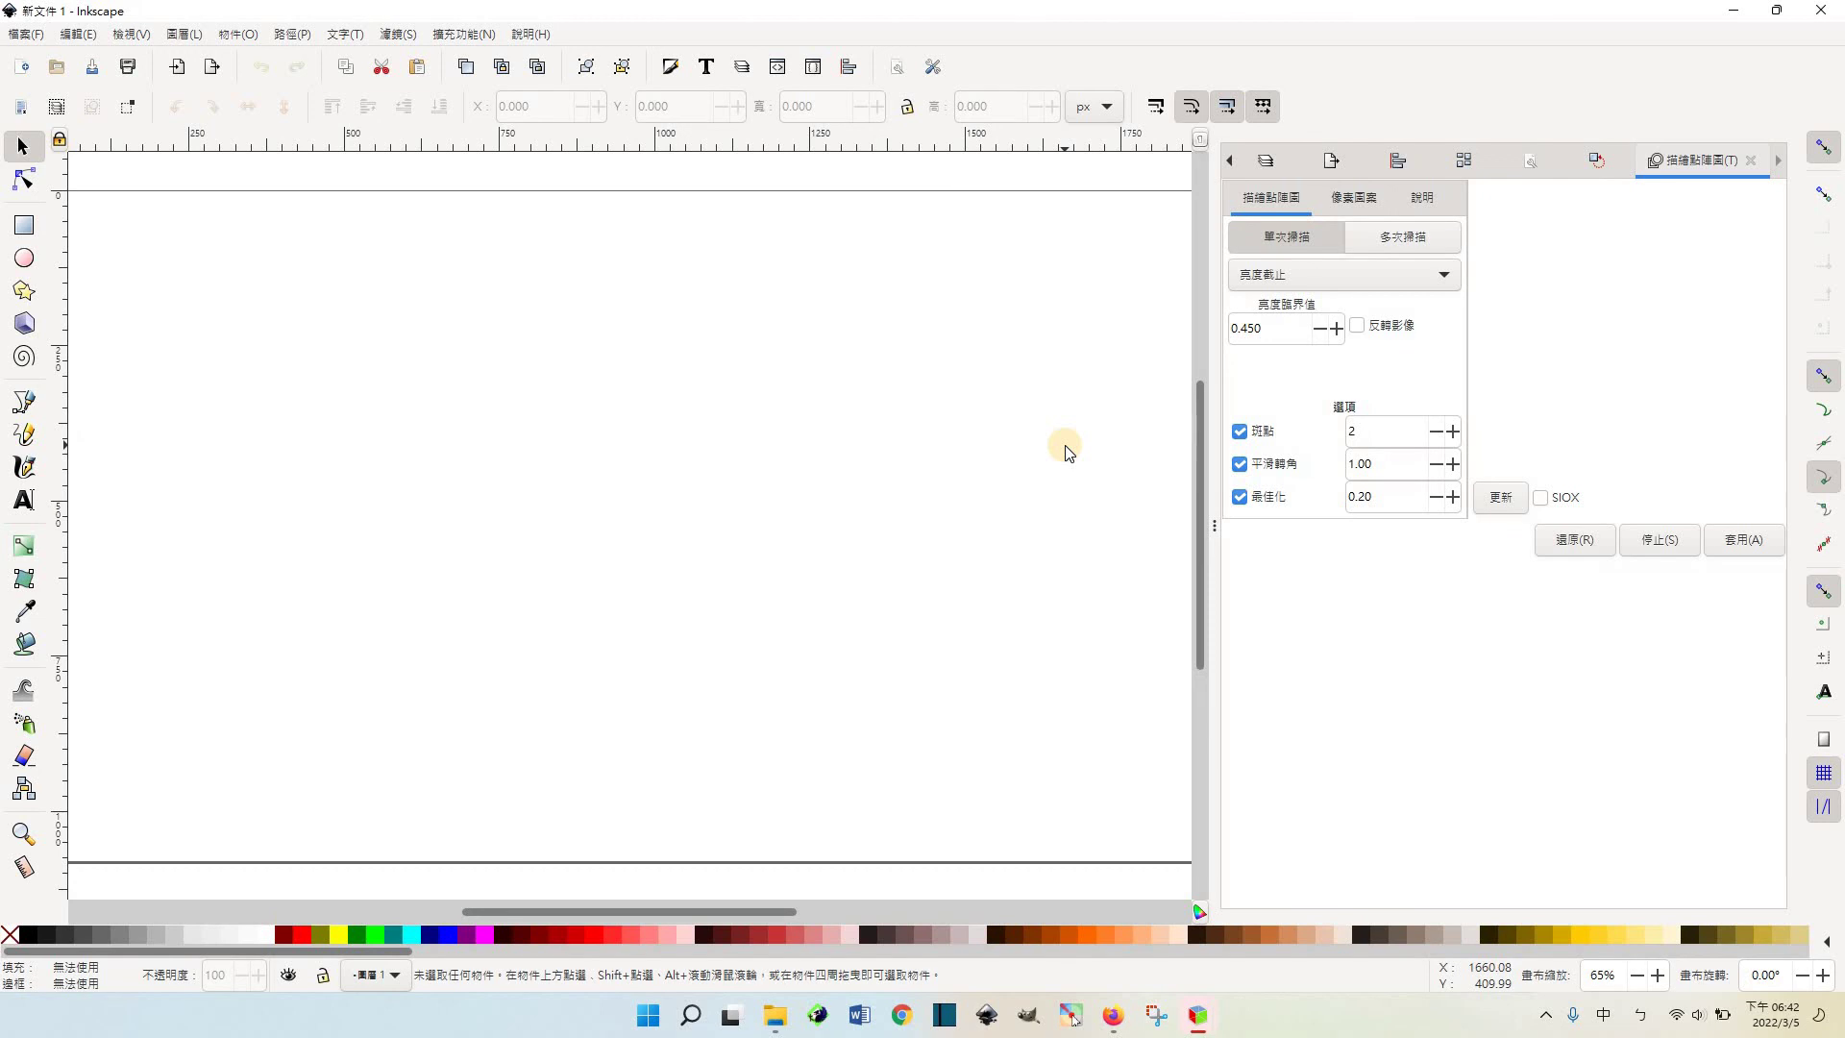
pyautogui.click(24, 258)
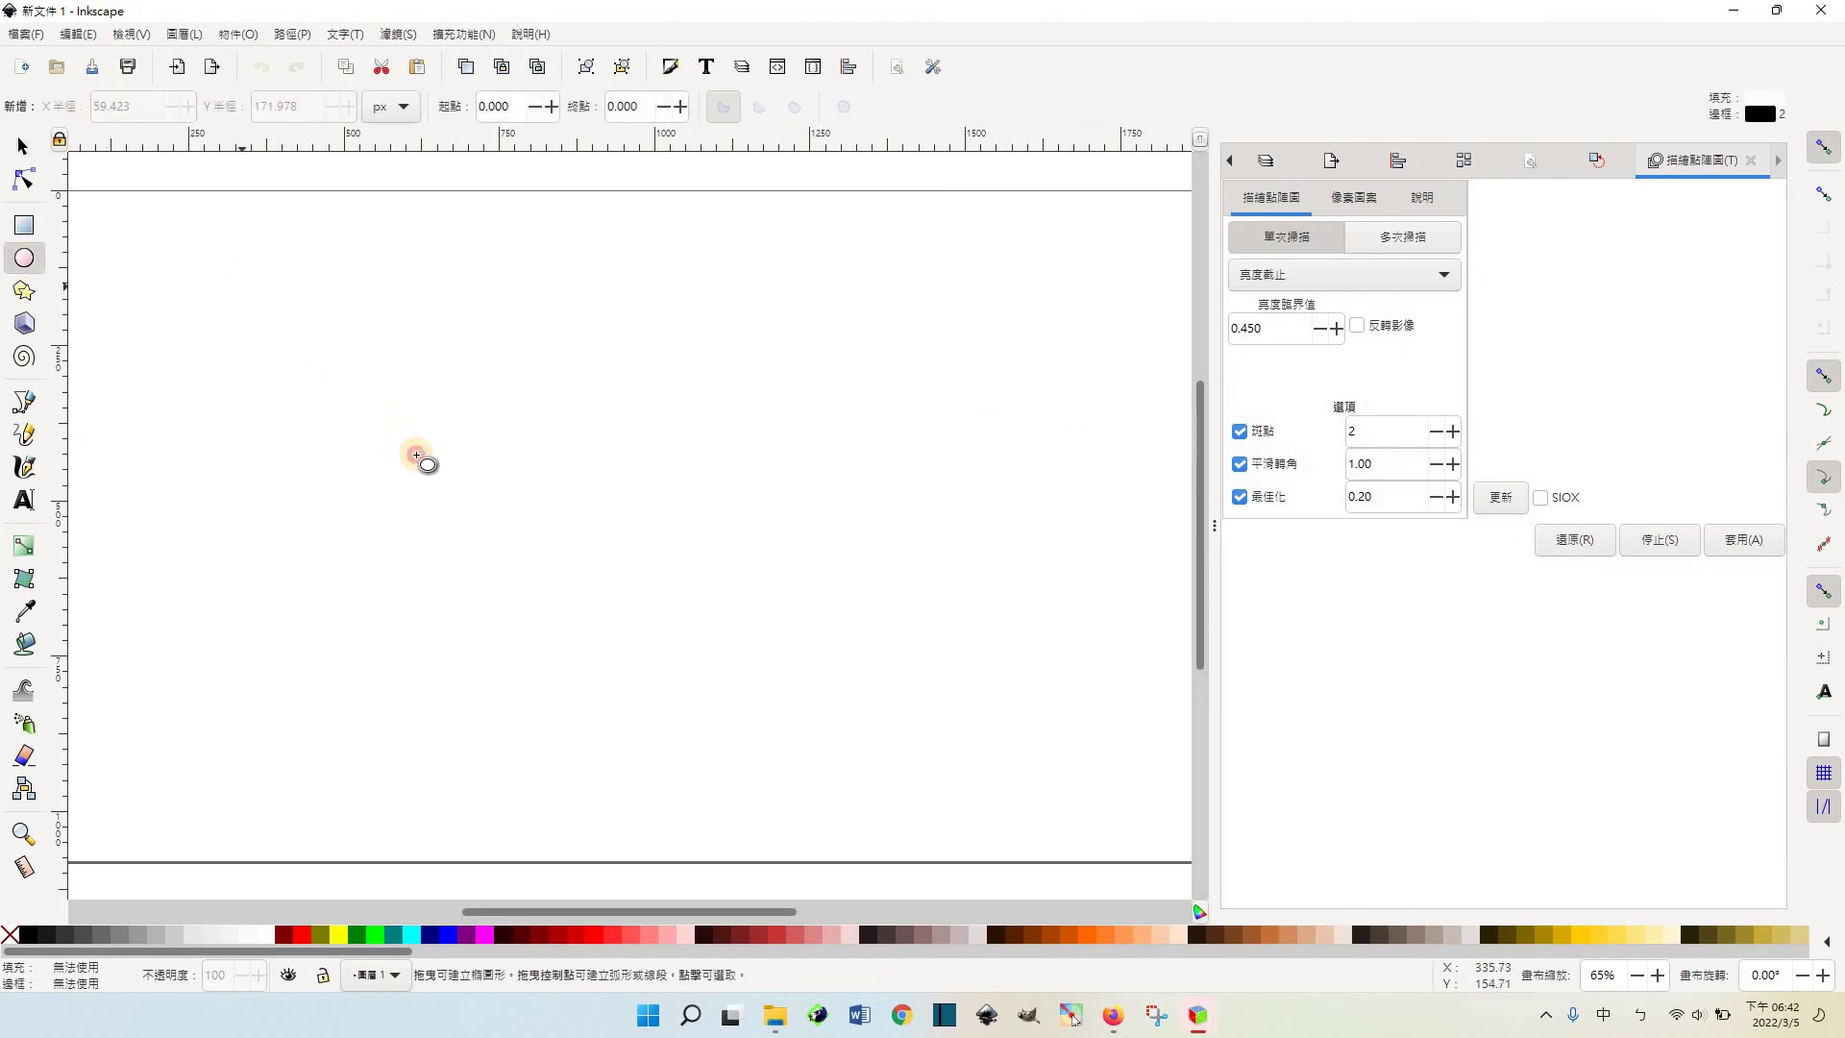
# Step: Draw a circle near the page's upper left and fill it with the red palette swatch
pyautogui.moveTo(417, 455); pyautogui.dragTo(241, 285)
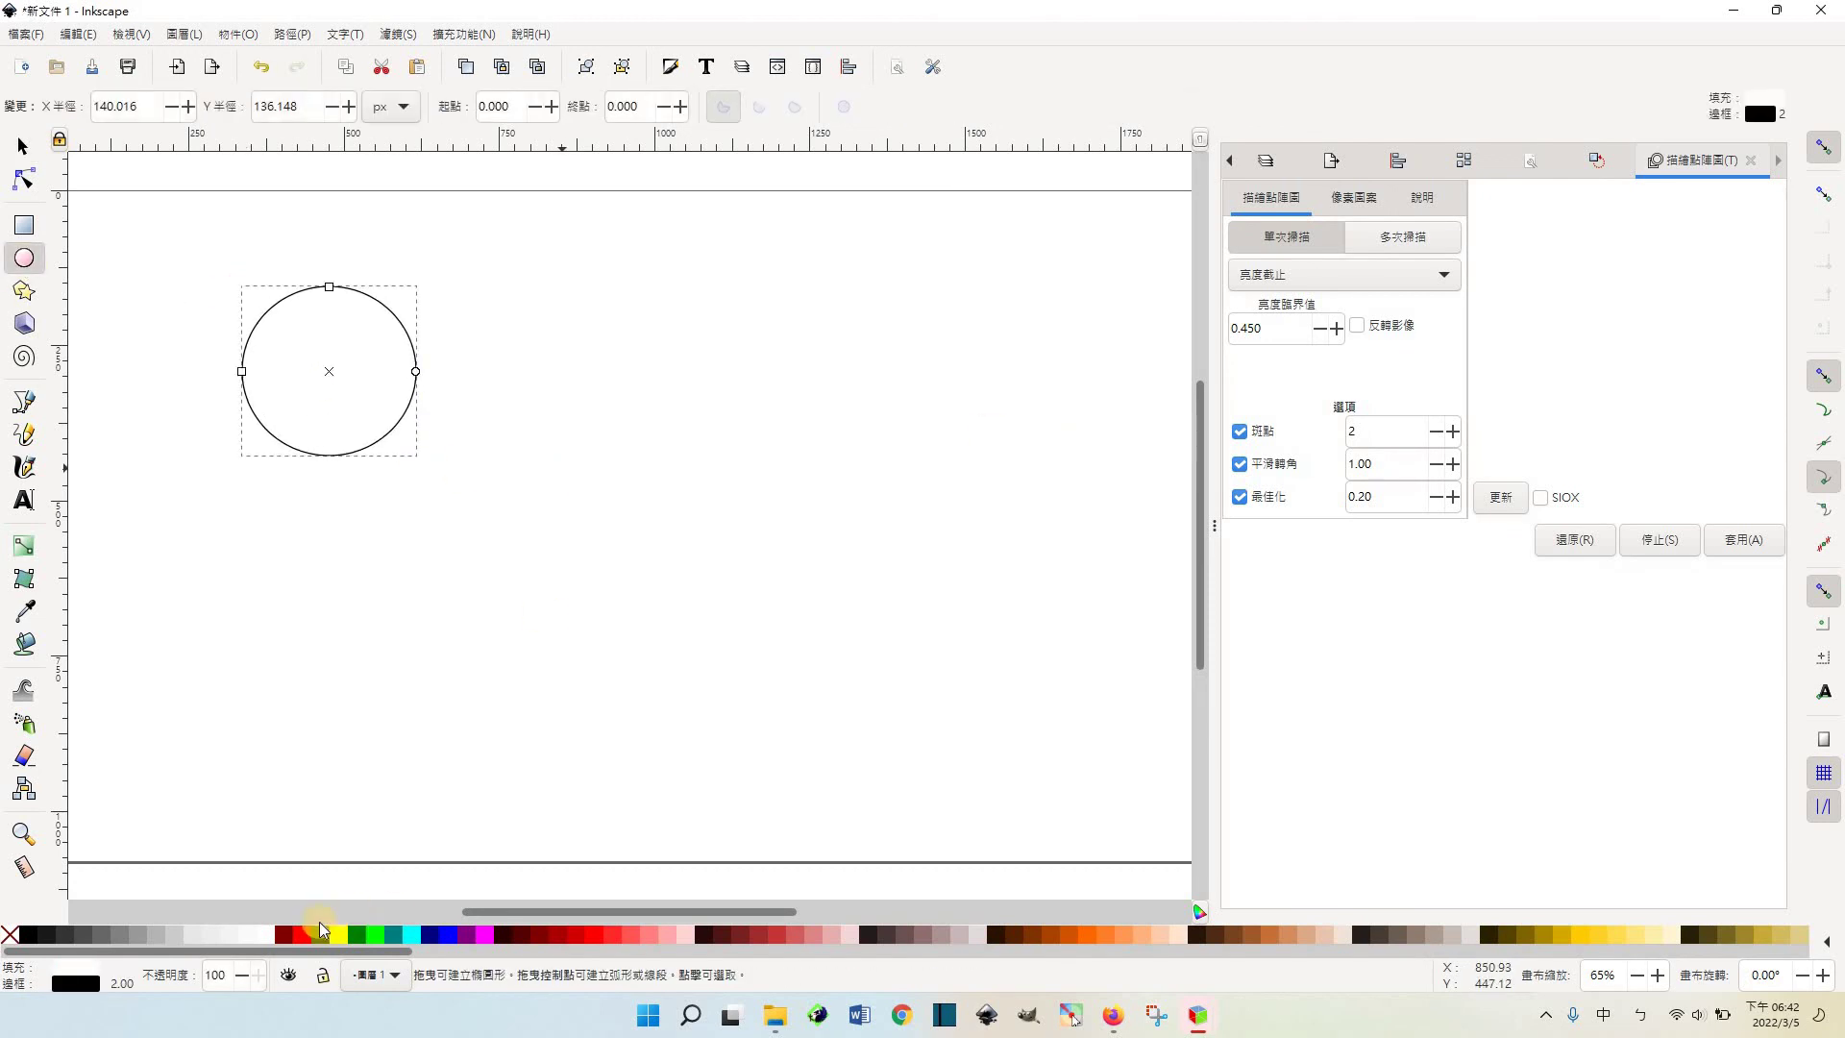
pyautogui.click(302, 934)
pyautogui.moveTo(301, 934); pyautogui.dragTo(525, 778)
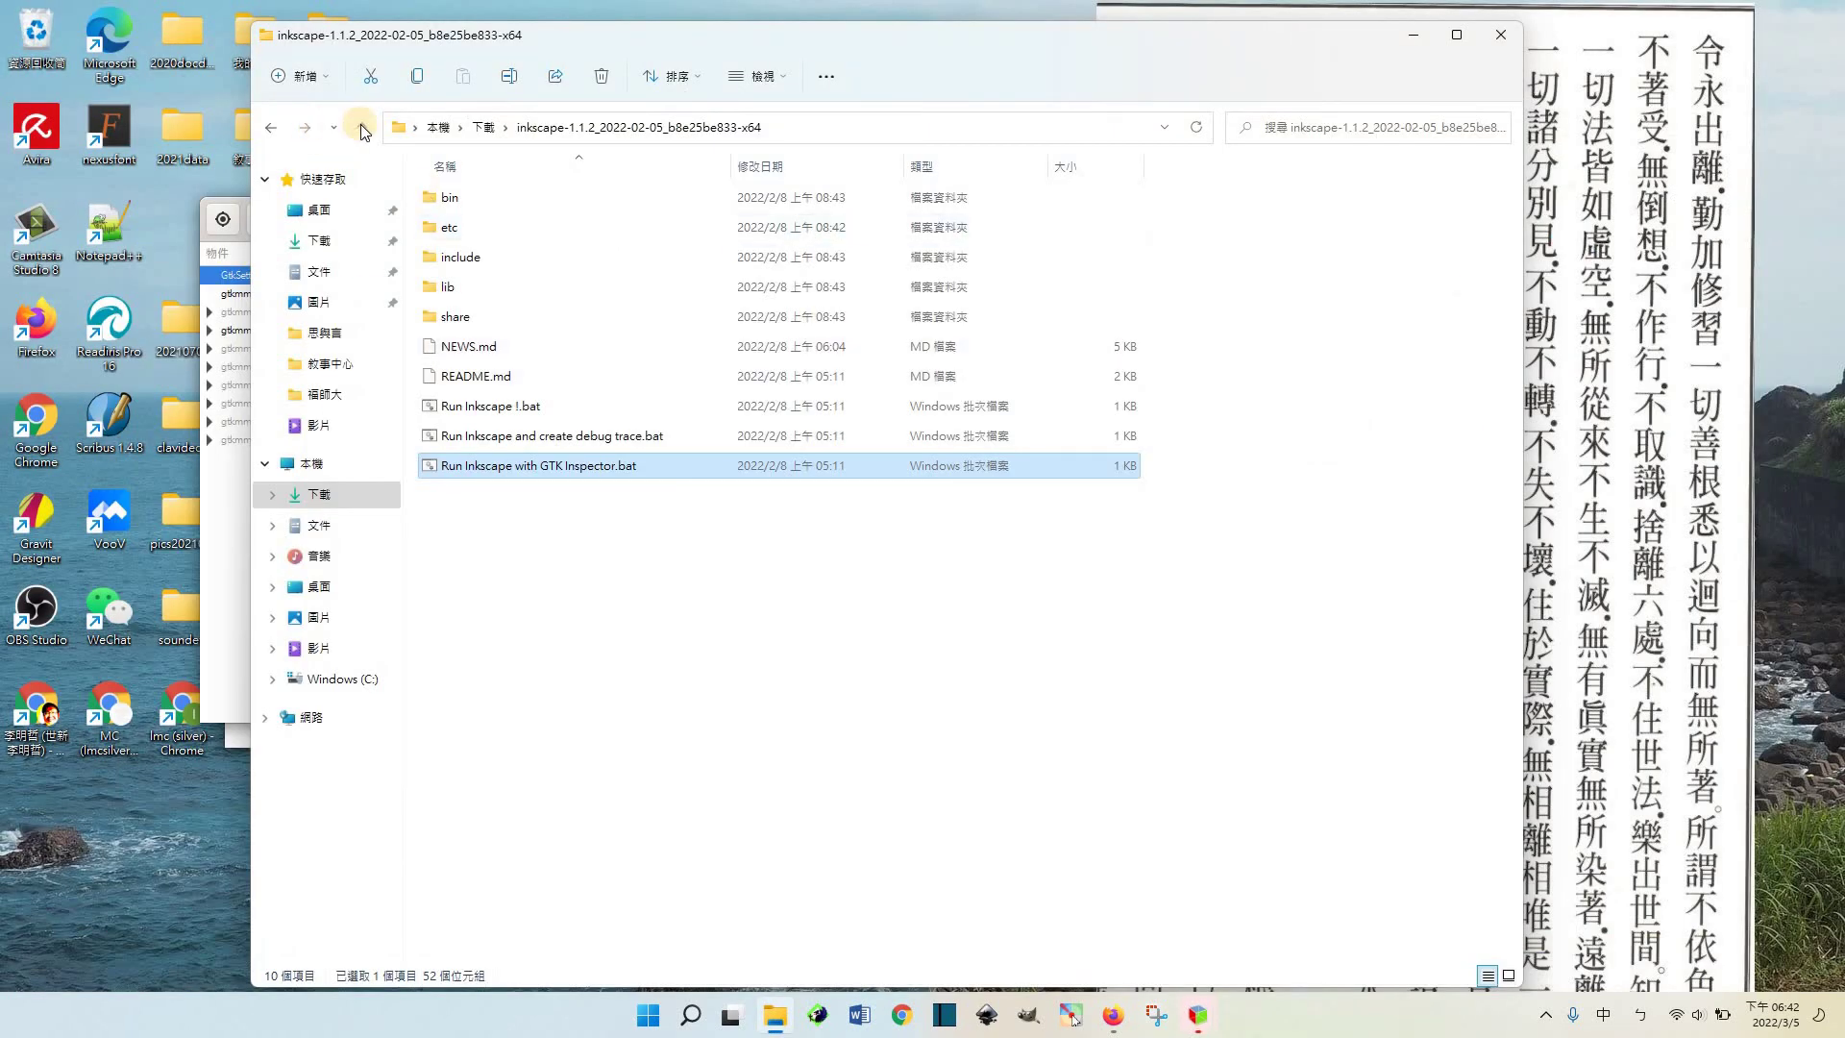
# Step: Go up from the inkscape folder to the 下載 (Downloads) folder in File Explorer
pyautogui.click(362, 128)
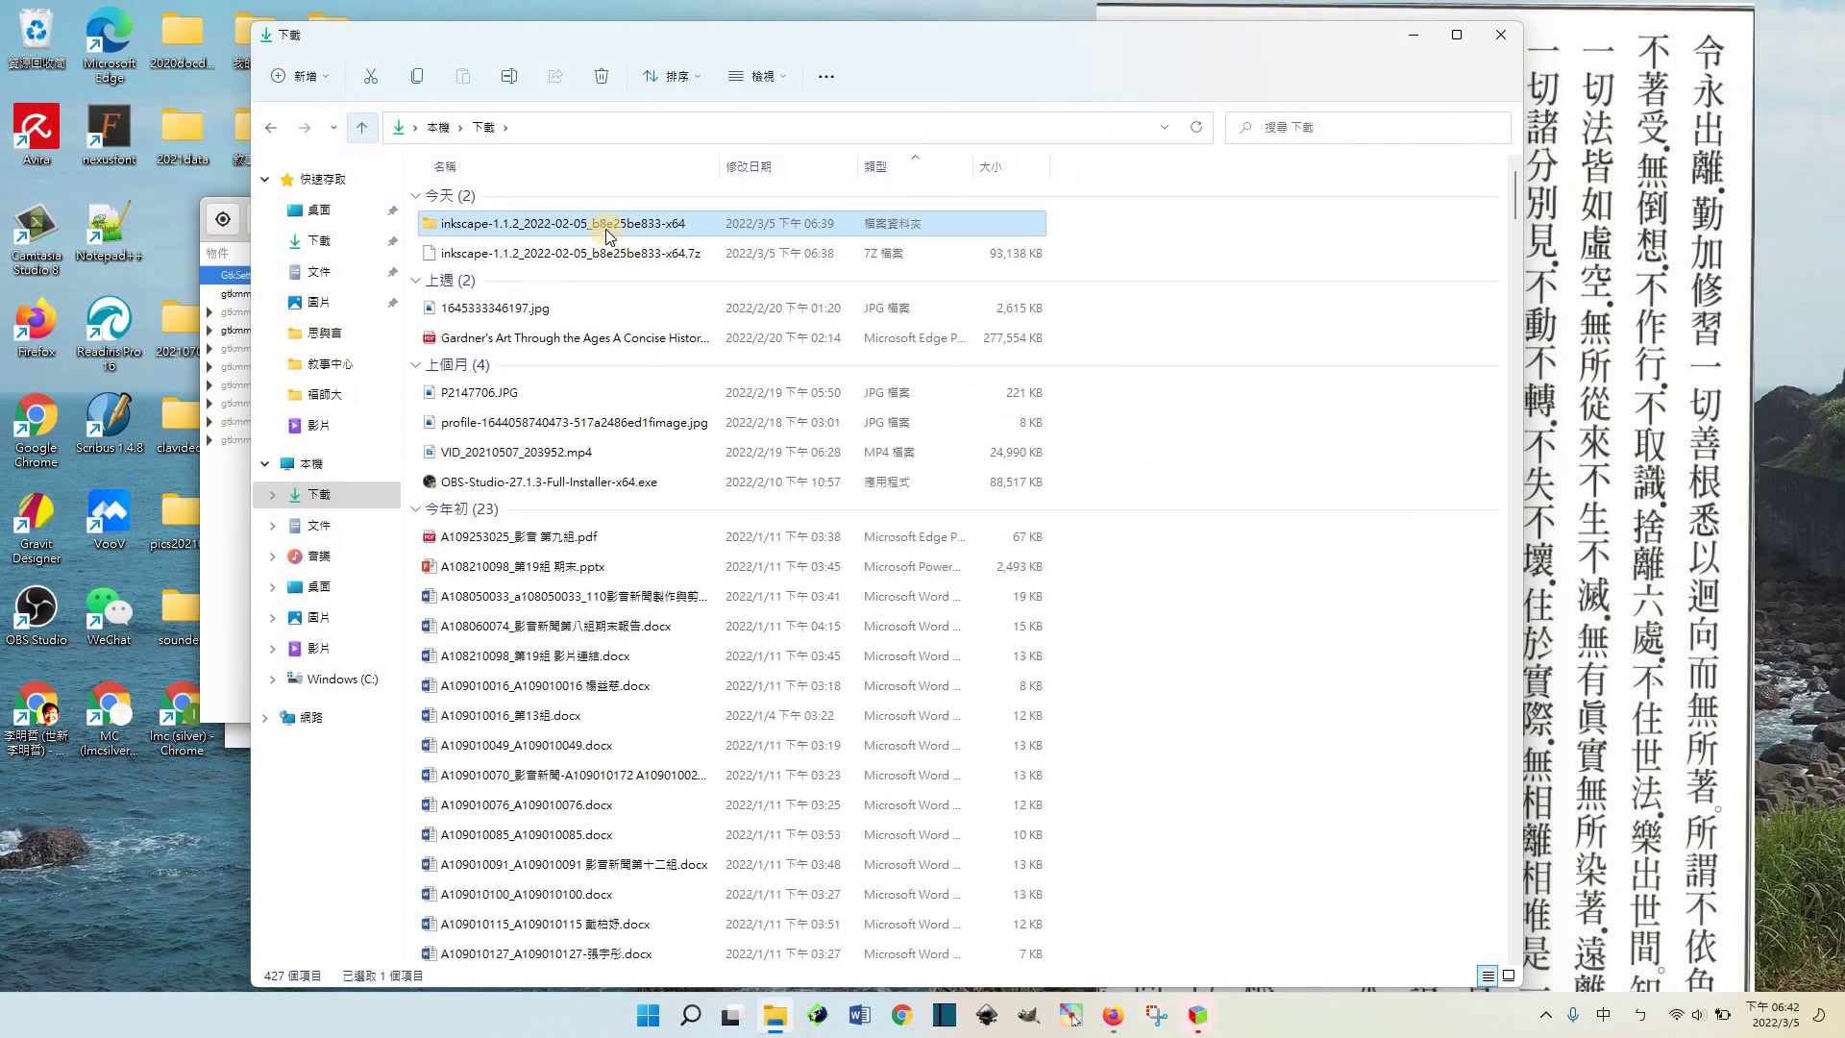